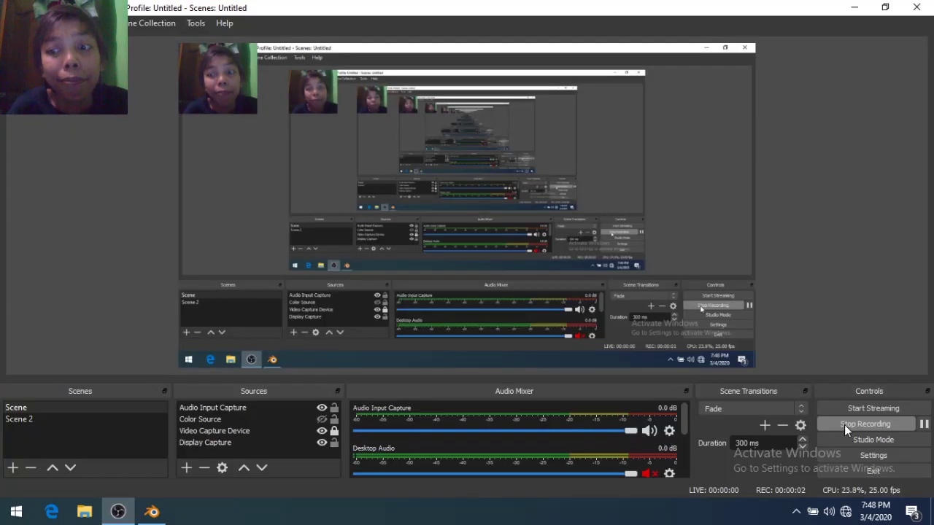
- Start the OBS recording and bring Blender's default cube scene to the front
{"action": "left_click", "coordinate": [152, 511]}
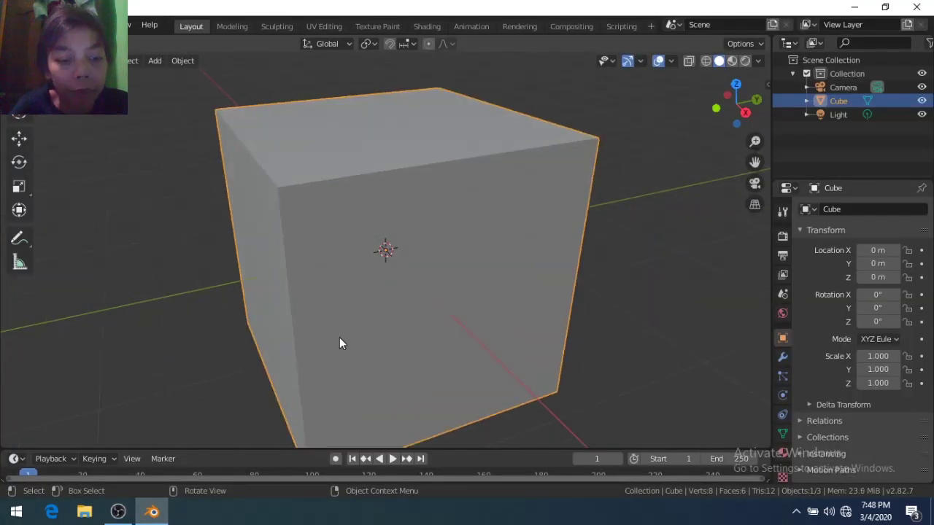
- Replace the default cube with a cylinder and enter Edit Mode on it
{"action": "key", "text": "Delete"}
{"action": "key", "text": "shift+a"}
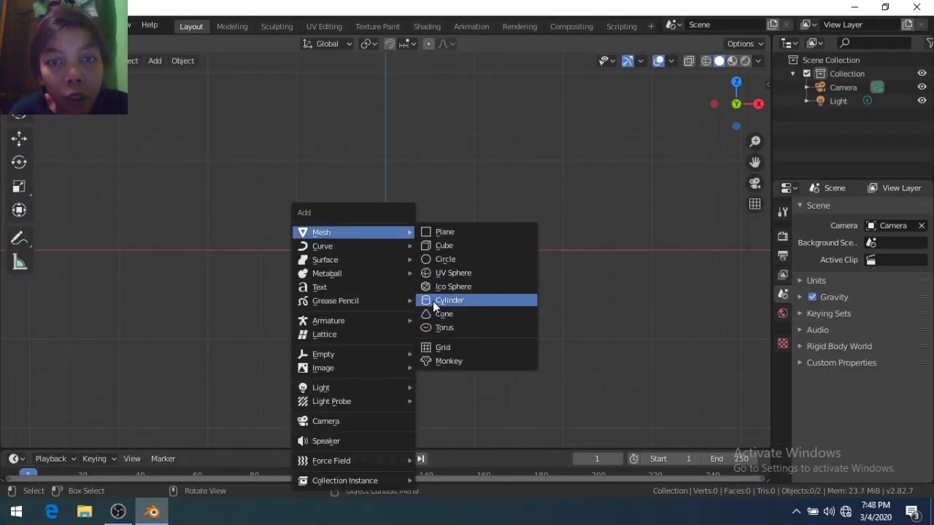
{"action": "left_click", "coordinate": [433, 300]}
{"action": "key", "text": "Tab"}
- Rotate the cylinder 90° on X, scale it to 0.4 and move it 0.5 along X
{"action": "type", "text": "rx90"}
{"action": "key", "text": "Return"}
{"action": "type", "text": "s.5"}
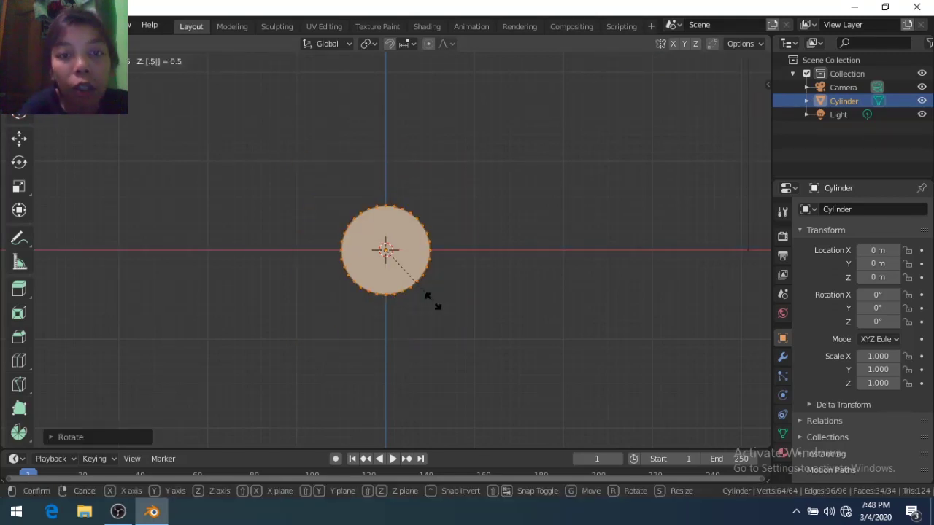
{"action": "key", "text": "BackSpace"}
{"action": "type", "text": "3"}
{"action": "key", "text": "BackSpace"}
{"action": "type", "text": "4"}
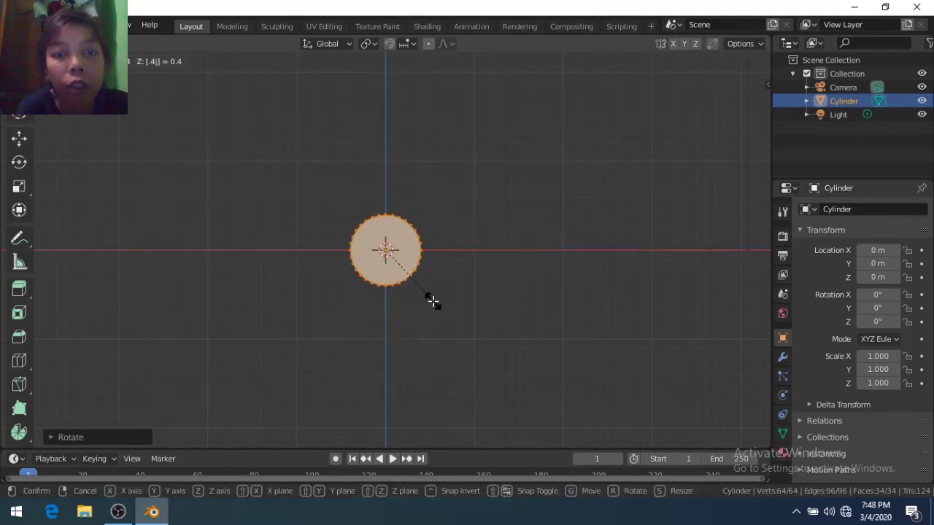
{"action": "key", "text": "Return"}
{"action": "type", "text": "gx.5"}
{"action": "key", "text": "Return"}
- Extrude the cylinder's bottom arc and flatten it onto a line with S Z 0
{"action": "scroll", "coordinate": [432, 321], "scroll_direction": "up", "scroll_amount": 2}
{"action": "key", "text": "alt+a"}
{"action": "left_click_drag", "start_coordinate": [392, 249], "coordinate": [488, 330]}
{"action": "key", "text": "e"}
{"action": "key", "text": "Return"}
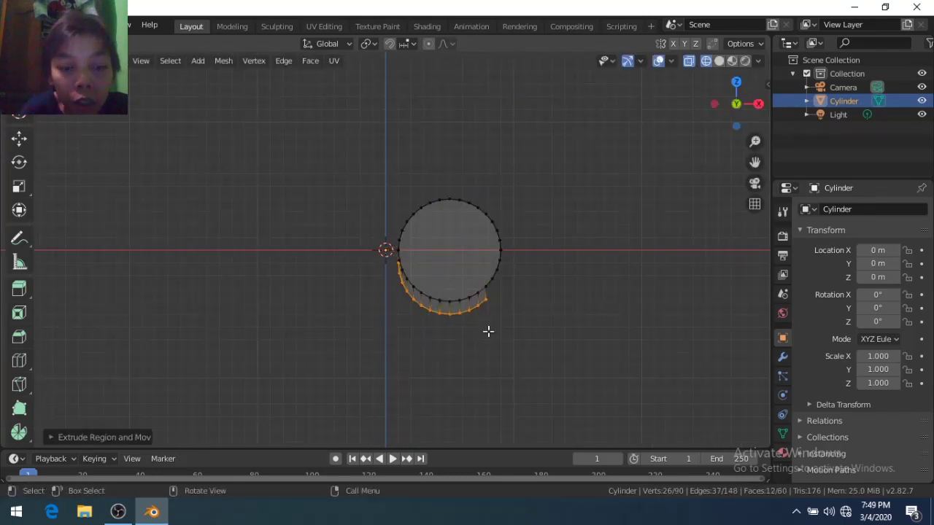
{"action": "type", "text": "sz0"}
{"action": "key", "text": "Return"}
{"action": "key", "text": "g"}
{"action": "key", "text": "z"}
{"action": "key", "text": "Return"}
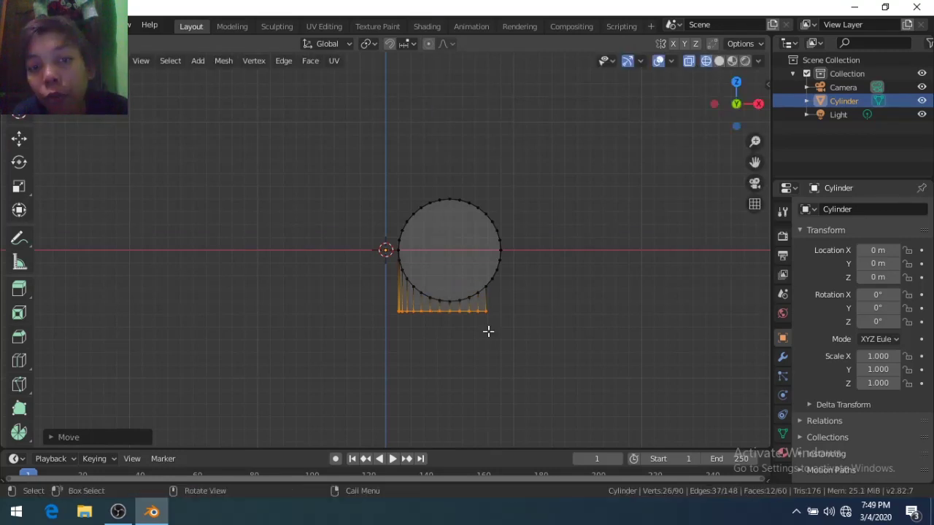
- Extrude the flattened bottom edge downward twice to form the long leg
{"action": "scroll", "coordinate": [482, 347], "scroll_direction": "down", "scroll_amount": 2}
{"action": "key", "text": "e"}
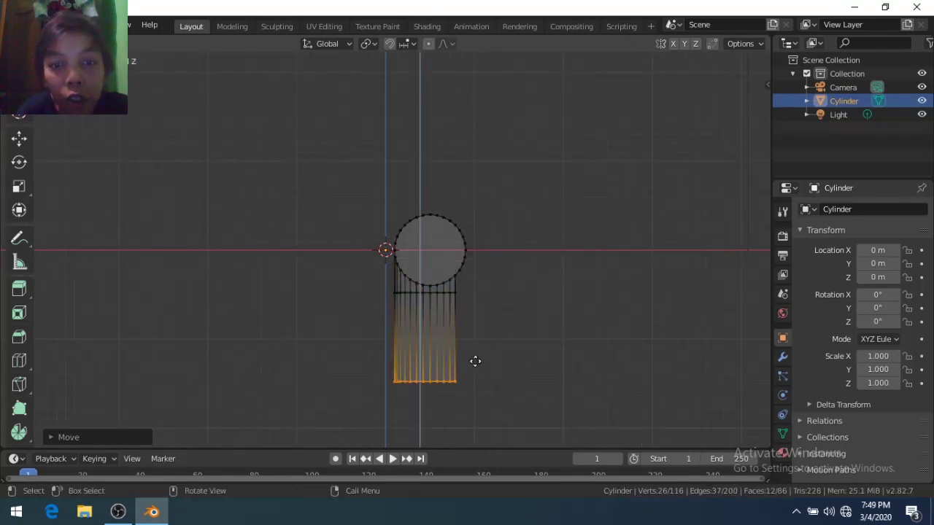
{"action": "key", "text": "Return"}
{"action": "key", "text": "e"}
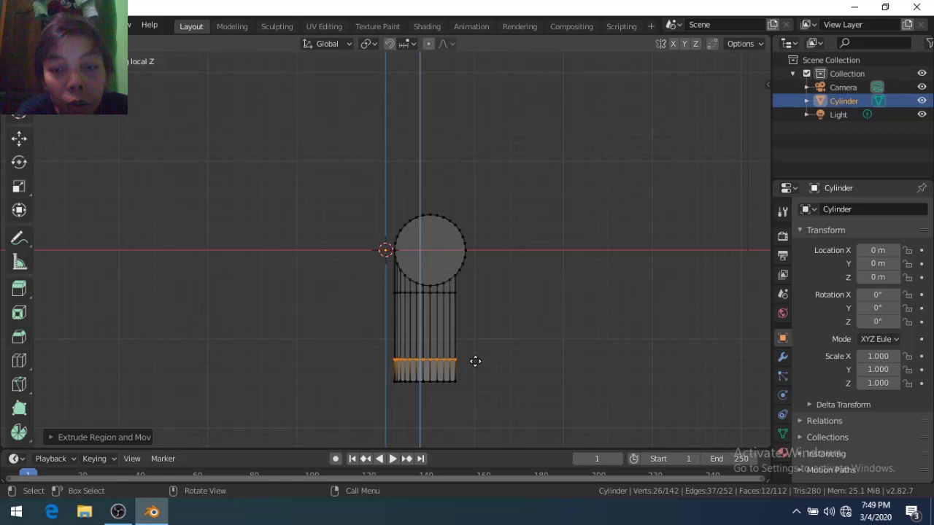
{"action": "key", "text": "Return"}
- Extrude a bottom side face sideways into a foot
{"action": "middle_click_drag", "start_coordinate": [477, 368], "coordinate": [438, 383]}
{"action": "left_click", "coordinate": [437, 379]}
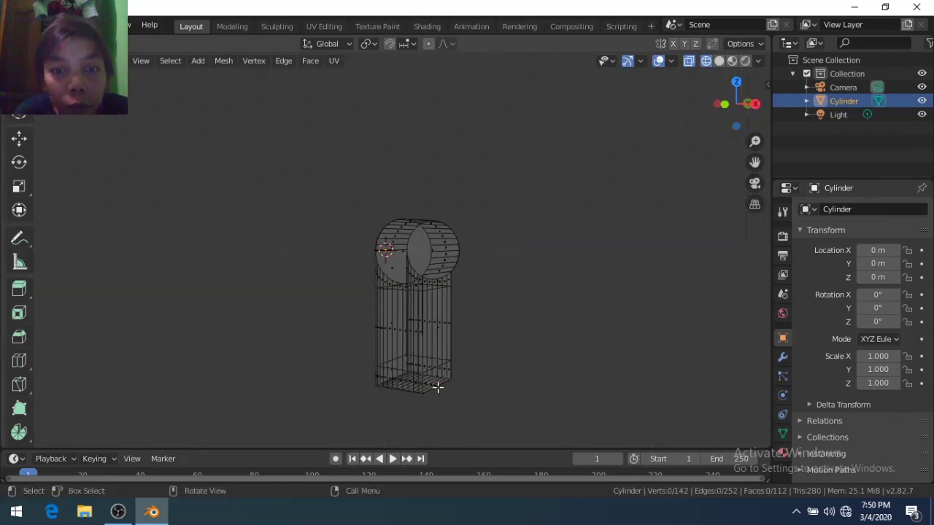
{"action": "key", "text": "e"}
{"action": "left_click", "coordinate": [437, 373]}
{"action": "key", "text": "KP_1"}
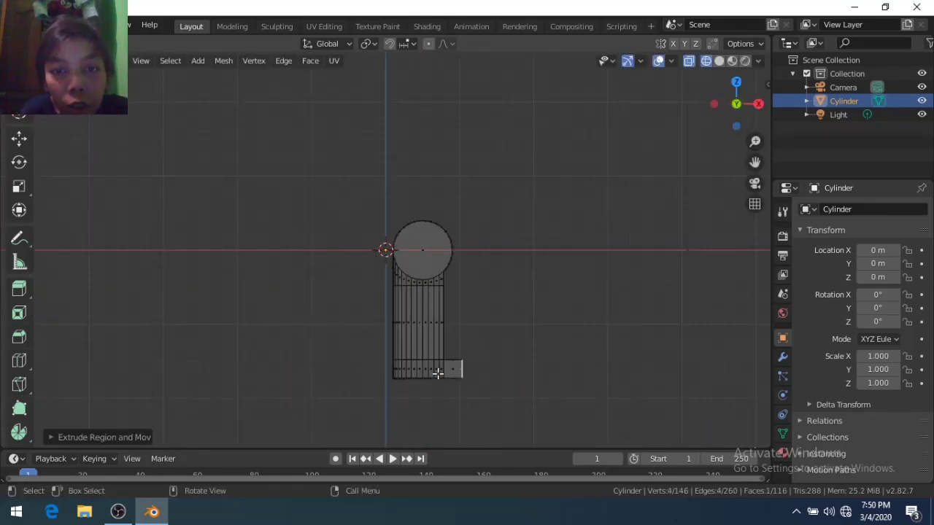
- Undo an extra extrusion, shift the foot along X and select the leg's bottom band of faces
{"action": "key", "text": "e"}
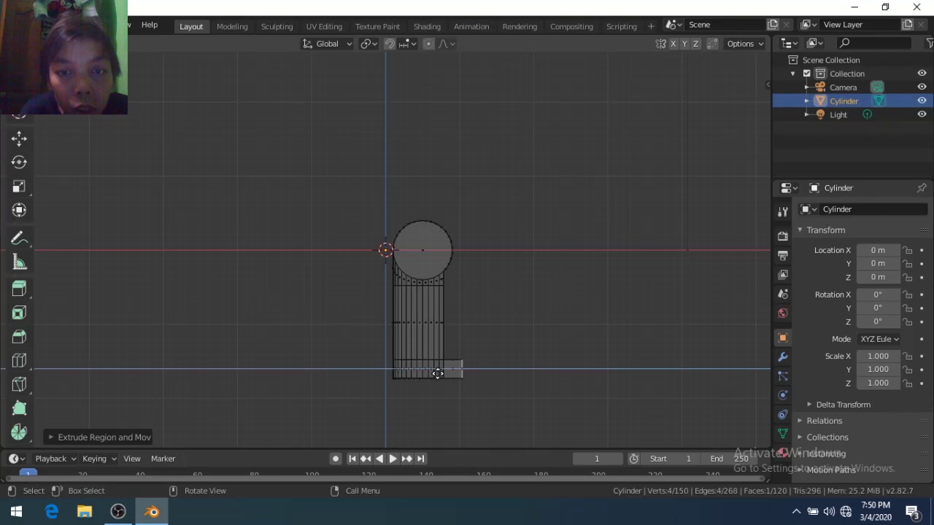
{"action": "key", "text": "Escape"}
{"action": "key", "text": "ctrl+z"}
{"action": "key", "text": "g"}
{"action": "key", "text": "x"}
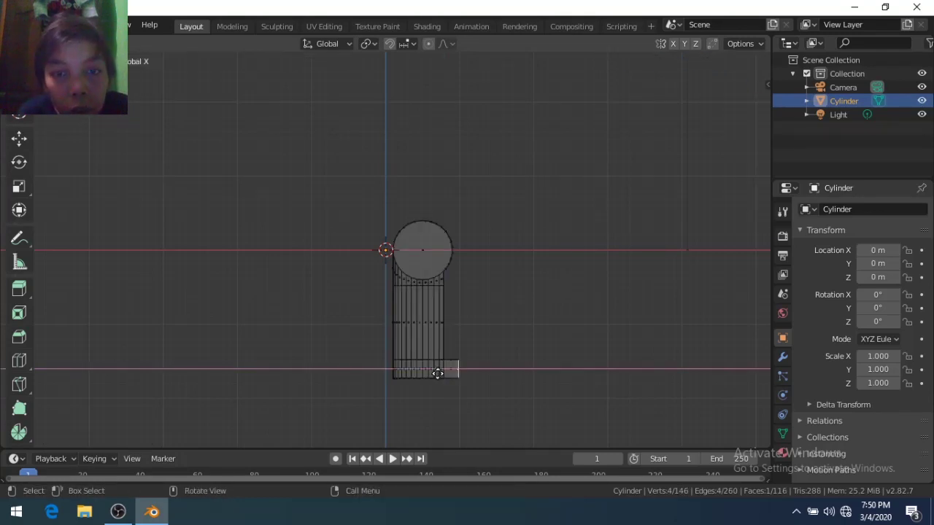
{"action": "key", "text": "Escape"}
{"action": "key", "text": "Tab"}
{"action": "key", "text": "Tab"}
{"action": "left_click_drag", "start_coordinate": [457, 394], "coordinate": [368, 350]}
- Raise the leg's bottom band of faces along Z
{"action": "key", "text": "g"}
{"action": "key", "text": "z"}
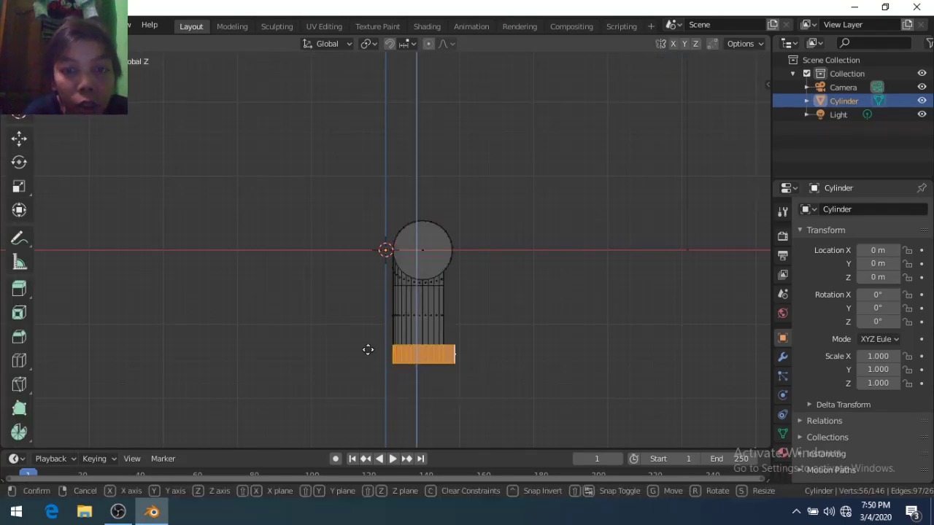
{"action": "left_click", "coordinate": [368, 349]}
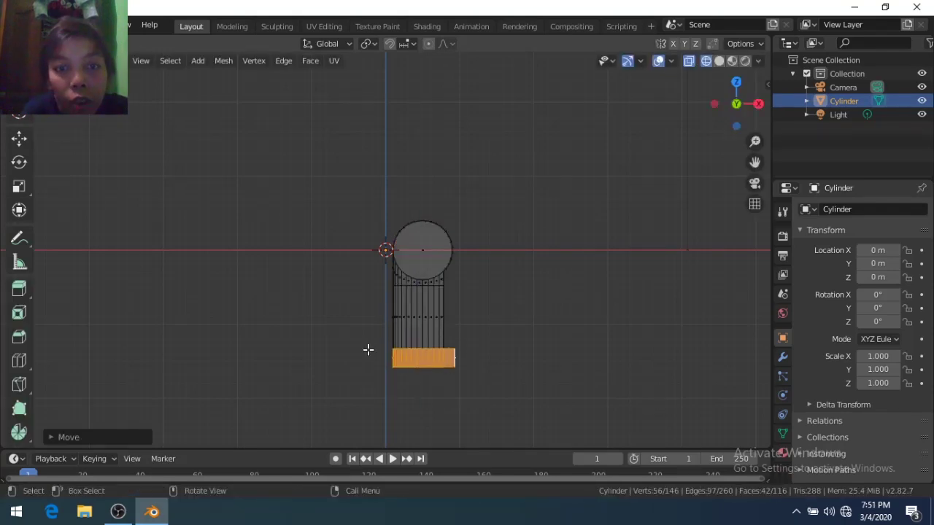
{"action": "key", "text": "g"}
{"action": "key", "text": "z"}
{"action": "left_click", "coordinate": [398, 318]}
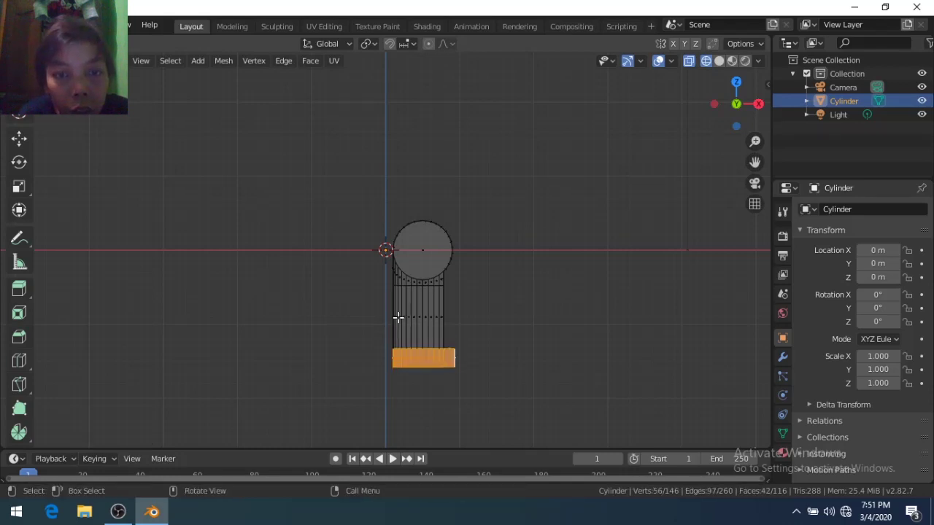
- Add a loop cut partway up the leg and bevel it into a band
{"action": "key", "text": "ctrl+r"}
{"action": "left_click", "coordinate": [392, 317]}
{"action": "key", "text": "ctrl+b"}
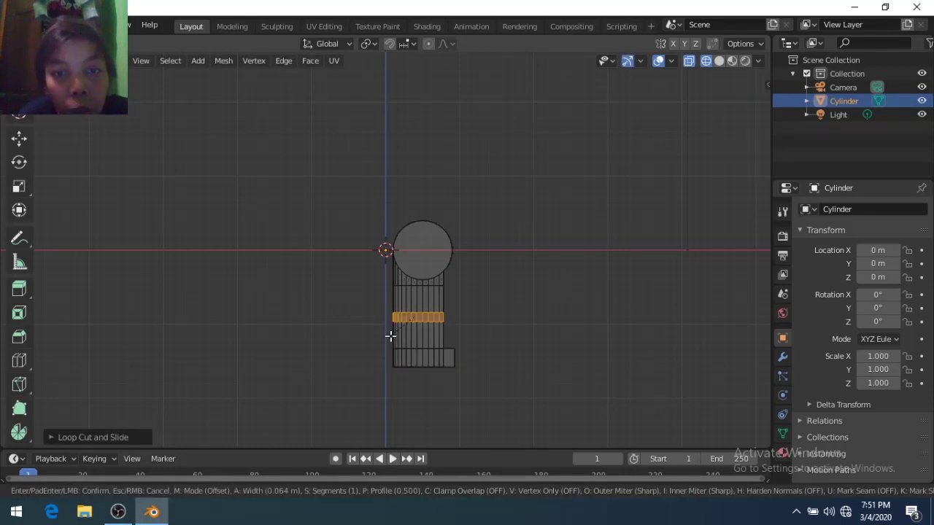
{"action": "left_click", "coordinate": [391, 336]}
{"action": "key", "text": "alt+a"}
{"action": "key", "text": "Tab"}
- Centre the leg on the origin by moving the object and its mesh along X
{"action": "scroll", "coordinate": [487, 333], "scroll_direction": "up", "scroll_amount": 4}
{"action": "scroll", "coordinate": [487, 332], "scroll_direction": "down", "scroll_amount": 2}
{"action": "scroll", "coordinate": [486, 333], "scroll_direction": "down", "scroll_amount": 2}
{"action": "key", "text": "g"}
{"action": "key", "text": "x"}
{"action": "left_click", "coordinate": [458, 335]}
{"action": "key", "text": "Tab"}
{"action": "key", "text": "g"}
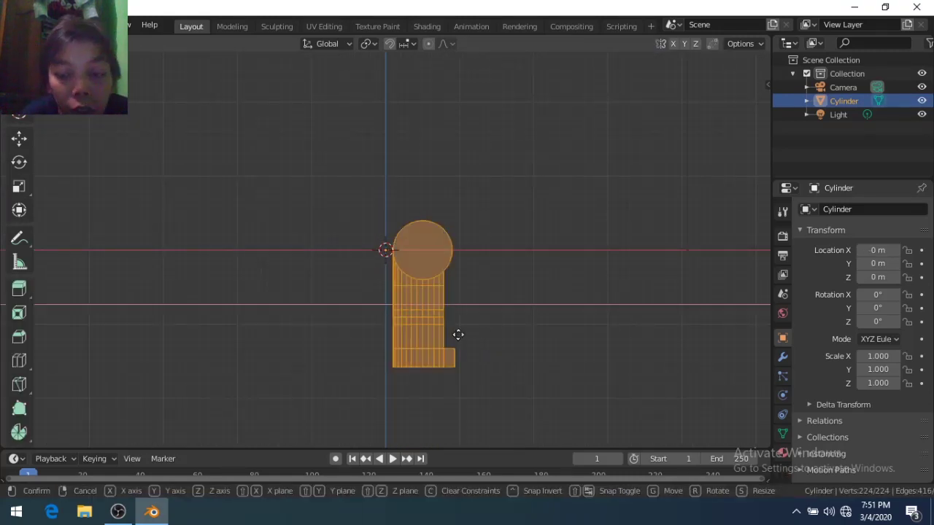
{"action": "key", "text": "x"}
{"action": "left_click", "coordinate": [458, 335]}
- In side view, shift the mesh along Y and move the back edge to narrow the leg's depth
{"action": "key", "text": "KP_3"}
{"action": "key", "text": "Tab"}
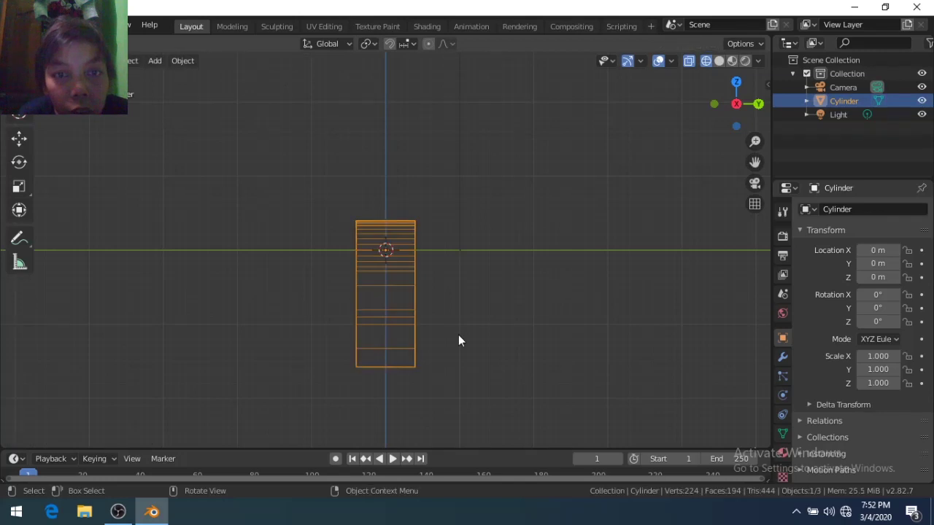
{"action": "key", "text": "Tab"}
{"action": "key", "text": "g"}
{"action": "key", "text": "y"}
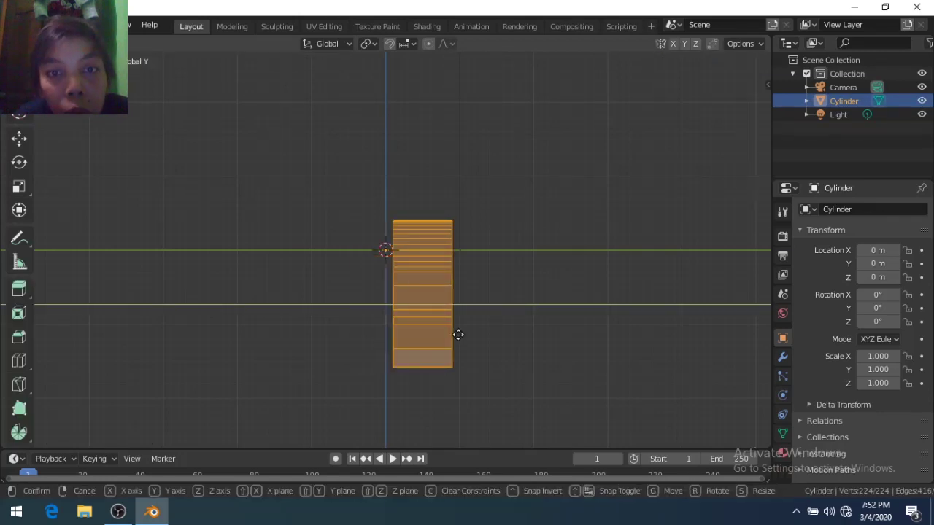
{"action": "left_click", "coordinate": [458, 334]}
{"action": "left_click", "coordinate": [462, 388]}
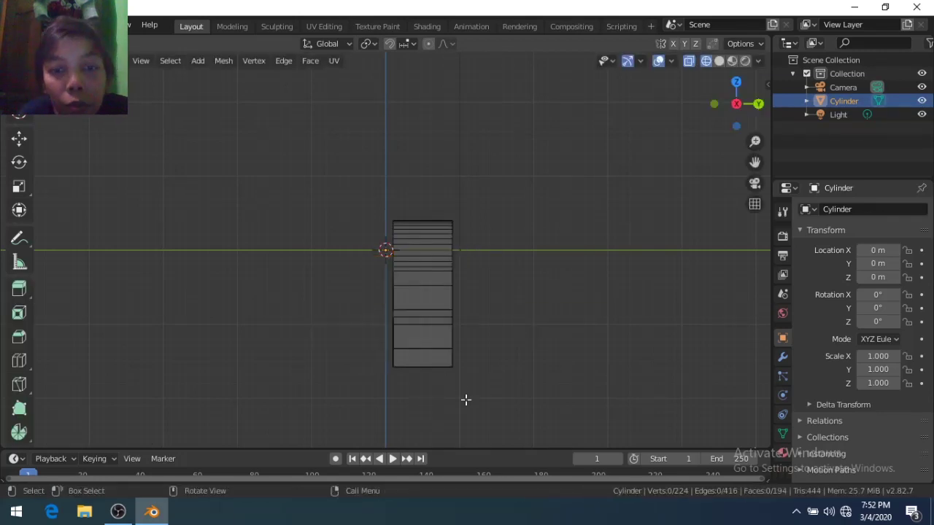
{"action": "key", "text": "g"}
{"action": "key", "text": "y"}
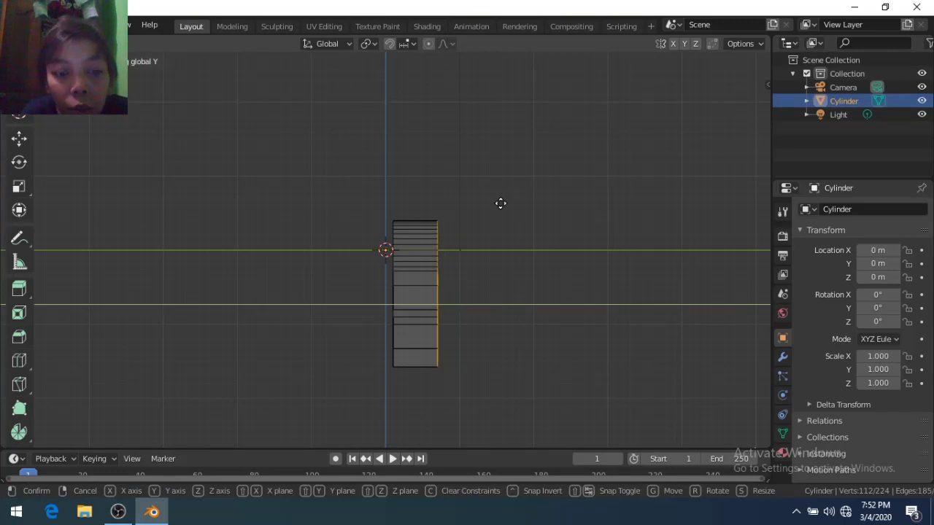
{"action": "left_click", "coordinate": [501, 203]}
{"action": "key", "text": "Tab"}
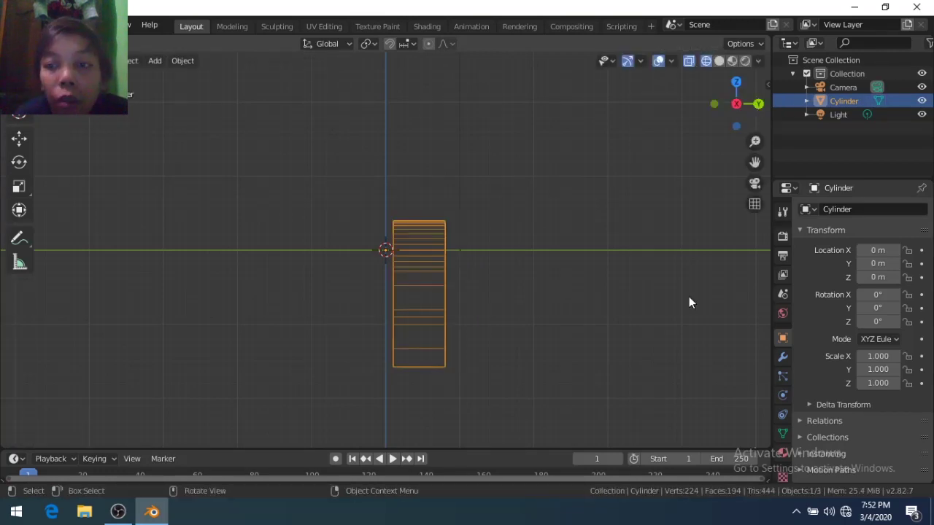
- Add a Mirror modifier on the Y axis to create the second leg
{"action": "left_click", "coordinate": [783, 356]}
{"action": "left_click", "coordinate": [861, 209]}
{"action": "left_click", "coordinate": [648, 349]}
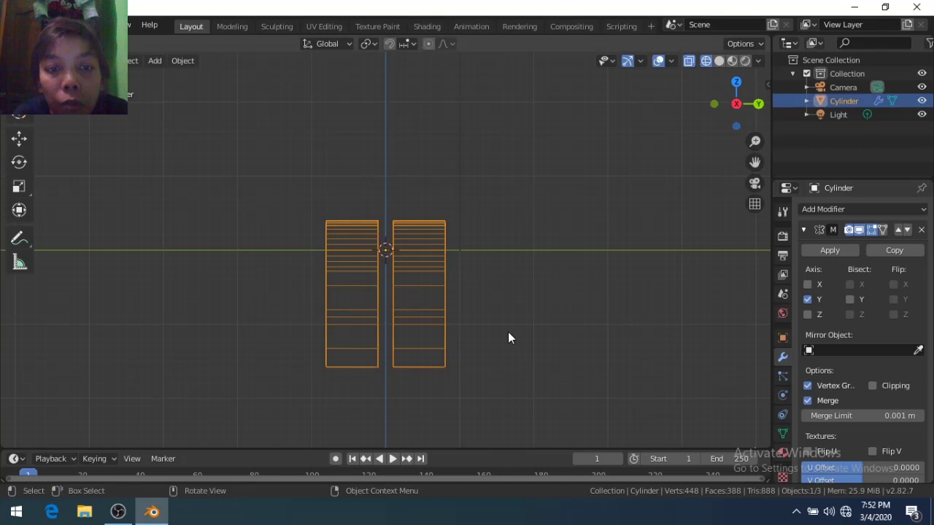
{"action": "mouse_move", "coordinate": [508, 332]}
{"action": "middle_mouse_down"}
{"action": "mouse_move", "coordinate": [572, 329]}
{"action": "mouse_move", "coordinate": [499, 373]}
{"action": "middle_mouse_up"}
- Add a second cylinder, rotated 90° and scaled to 0.4, undoing a 0.2 X squash
{"action": "key", "text": "KP_1"}
{"action": "scroll", "coordinate": [499, 373], "scroll_direction": "up", "scroll_amount": 2}
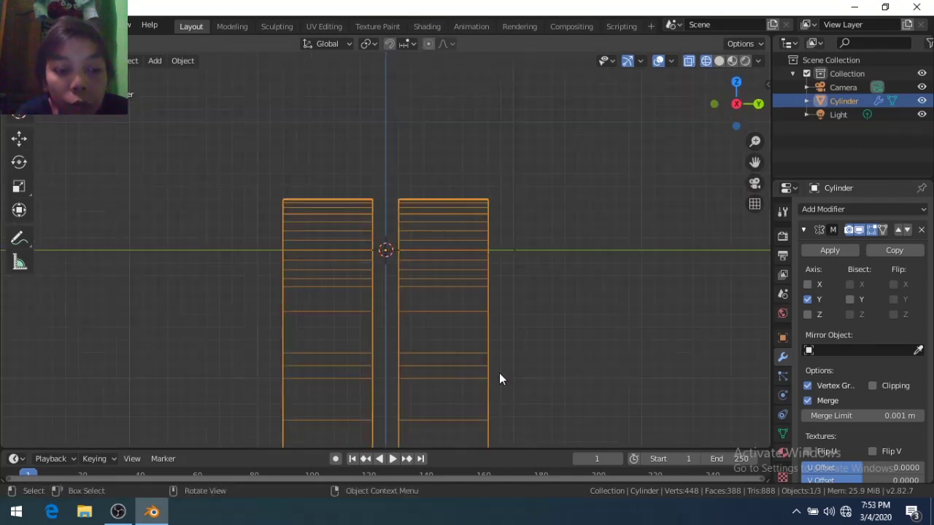
{"action": "key", "text": "shift+a"}
{"action": "left_click", "coordinate": [550, 299]}
{"action": "key", "text": "Tab"}
{"action": "type", "text": "r90"}
{"action": "key", "text": "Return"}
{"action": "type", "text": "s.4"}
{"action": "key", "text": "Return"}
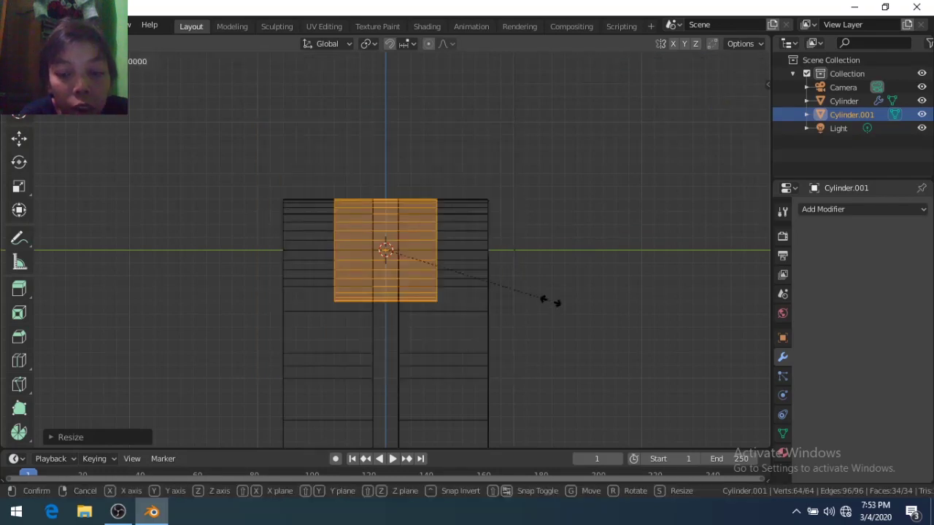
{"action": "type", "text": "sx.2"}
{"action": "key", "text": "Return"}
{"action": "key", "text": "ctrl+z"}
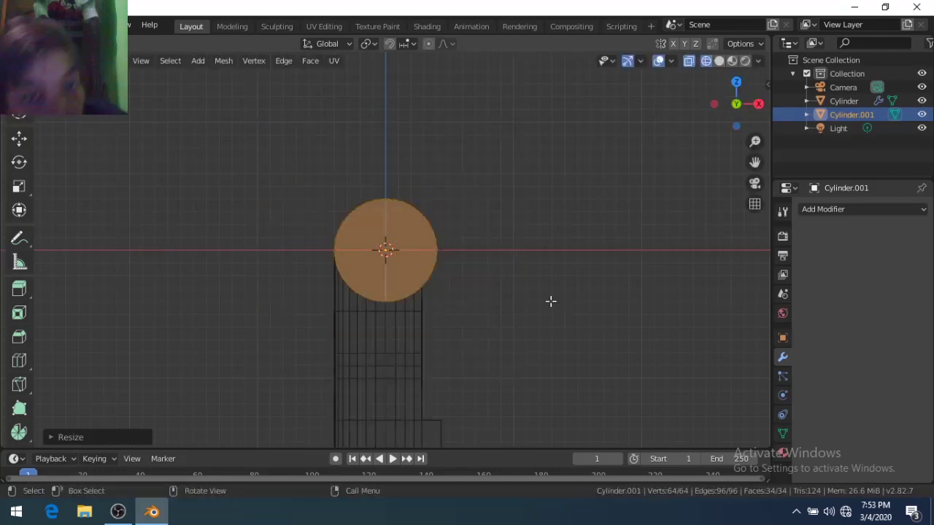
- Add a cube and raise it along Z above the round top
{"action": "key", "text": "shift+a"}
{"action": "left_click", "coordinate": [544, 313]}
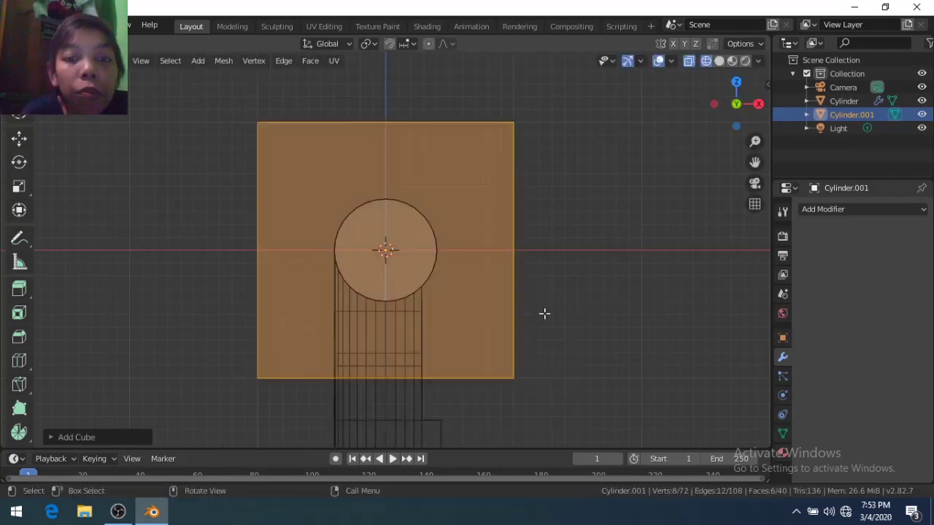
{"action": "key", "text": "g"}
{"action": "key", "text": "z"}
{"action": "left_click", "coordinate": [544, 313]}
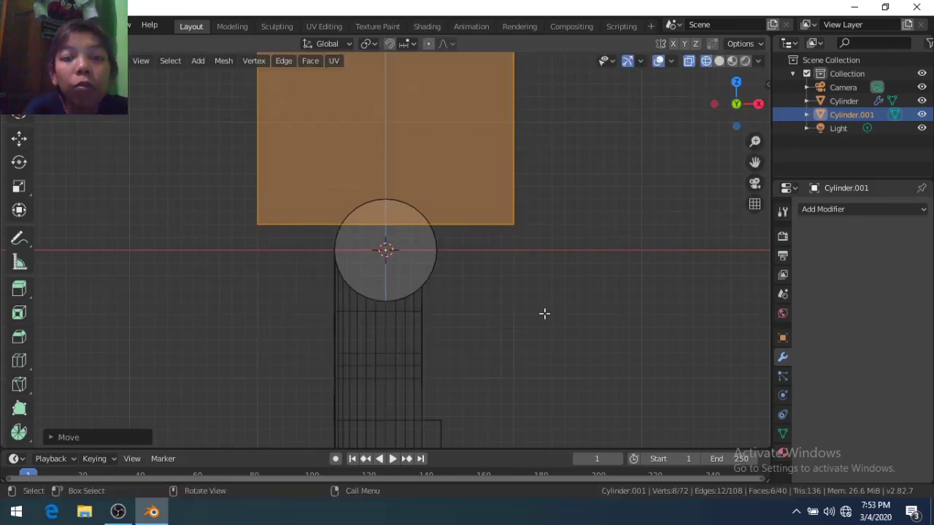
{"action": "scroll", "coordinate": [464, 345], "scroll_direction": "down", "scroll_amount": 5}
{"action": "scroll", "coordinate": [404, 340], "scroll_direction": "up", "scroll_amount": 2}
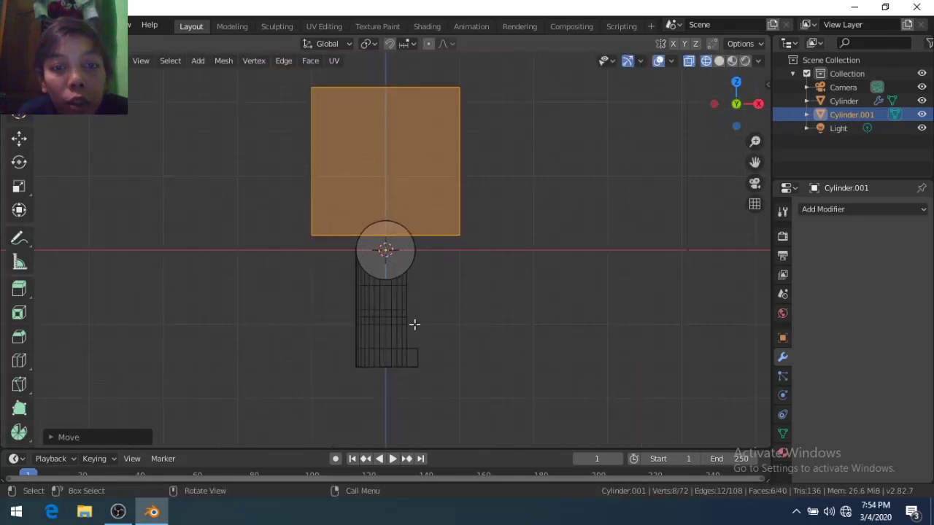
{"action": "scroll", "coordinate": [428, 276], "scroll_direction": "up", "scroll_amount": 2}
{"action": "scroll", "coordinate": [429, 275], "scroll_direction": "down", "scroll_amount": 2}
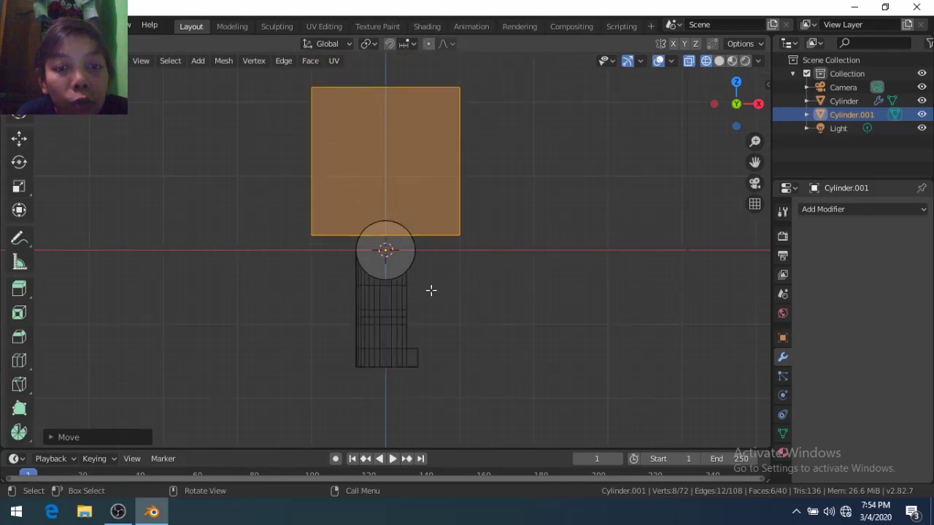
{"action": "scroll", "coordinate": [430, 278], "scroll_direction": "down", "scroll_amount": 1}
{"action": "scroll", "coordinate": [430, 278], "scroll_direction": "down", "scroll_amount": 1}
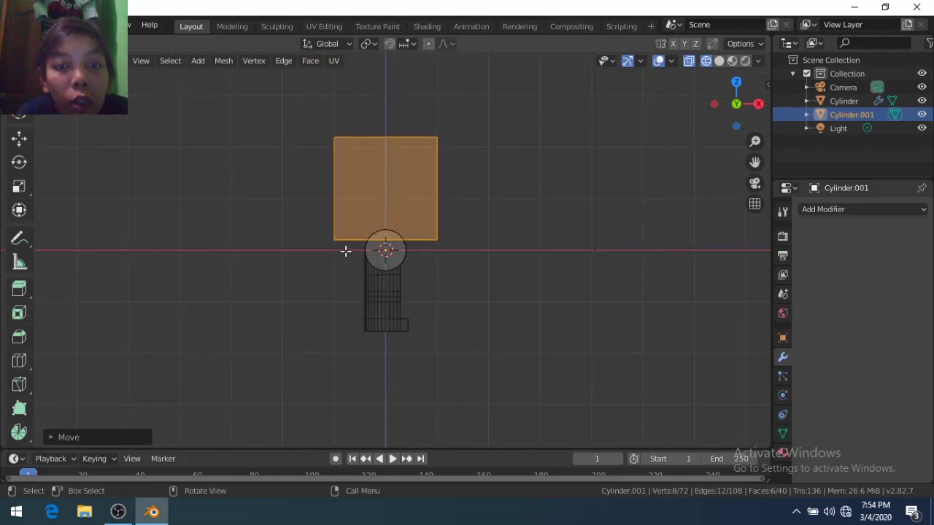
{"action": "scroll", "coordinate": [500, 234], "scroll_direction": "up", "scroll_amount": 1}
- Scale the block to 0.6 on X and lower its top face along Z
{"action": "type", "text": "sx0.6"}
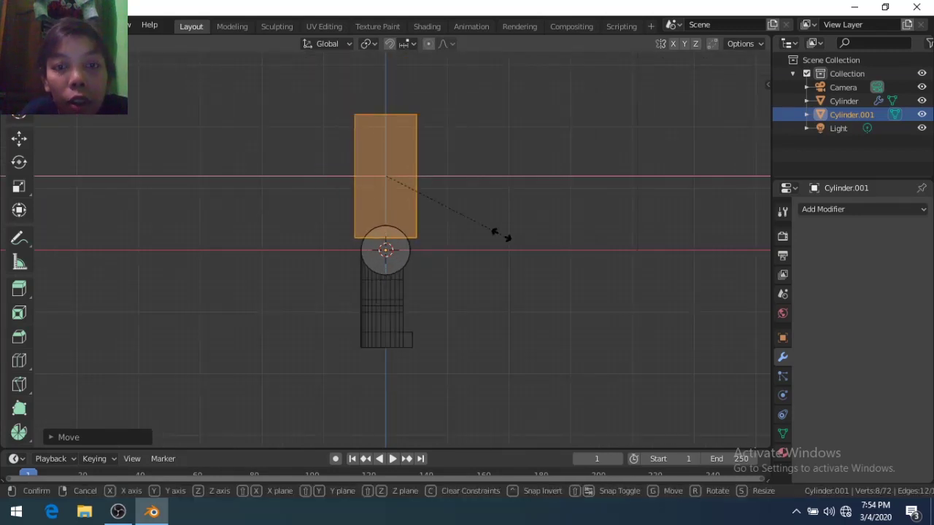
{"action": "key", "text": "Return"}
{"action": "key", "text": "3"}
{"action": "middle_click_drag", "start_coordinate": [477, 229], "coordinate": [474, 263]}
{"action": "left_click", "coordinate": [395, 166]}
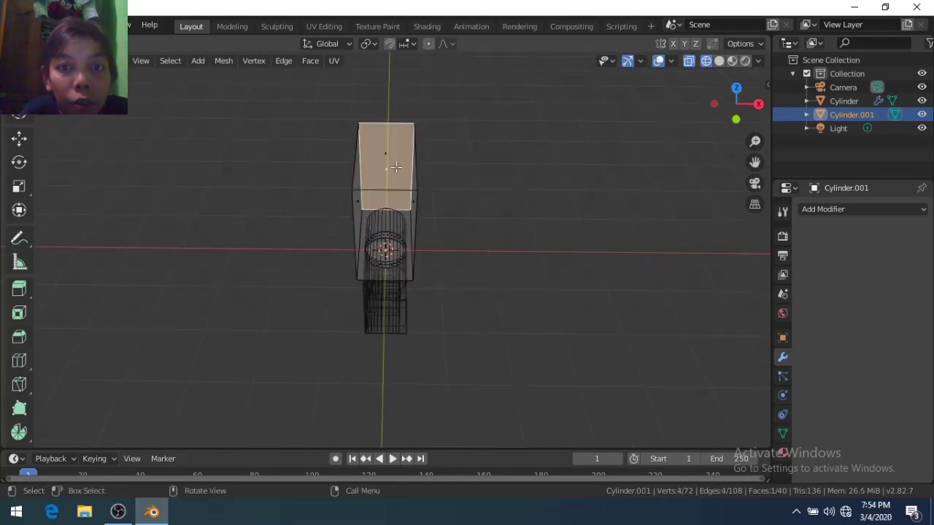
{"action": "key", "text": "KP_1"}
{"action": "key", "text": "g"}
{"action": "key", "text": "z"}
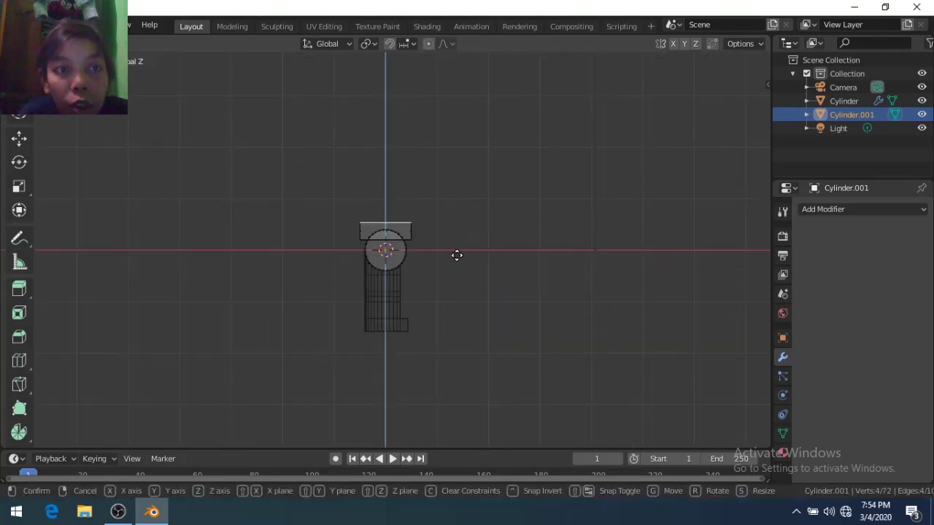
{"action": "left_click", "coordinate": [457, 254]}
- In right side view, scale the top face along Y to widen the block front to back
{"action": "key", "text": "KP_3"}
{"action": "key", "text": "KP_4"}
{"action": "key", "text": "KP_1"}
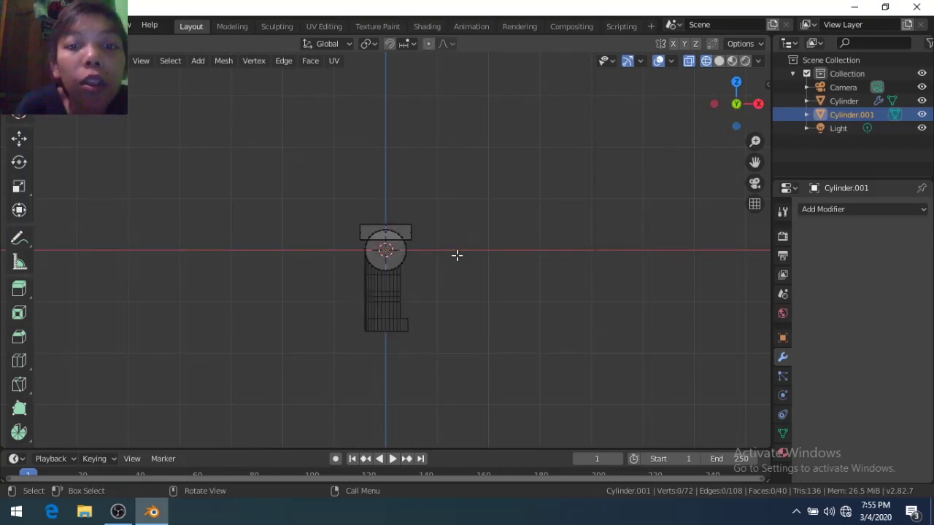
{"action": "key", "text": "KP_3"}
{"action": "left_click", "coordinate": [432, 231]}
{"action": "key", "text": "s"}
{"action": "key", "text": "y"}
{"action": "left_click", "coordinate": [486, 248]}
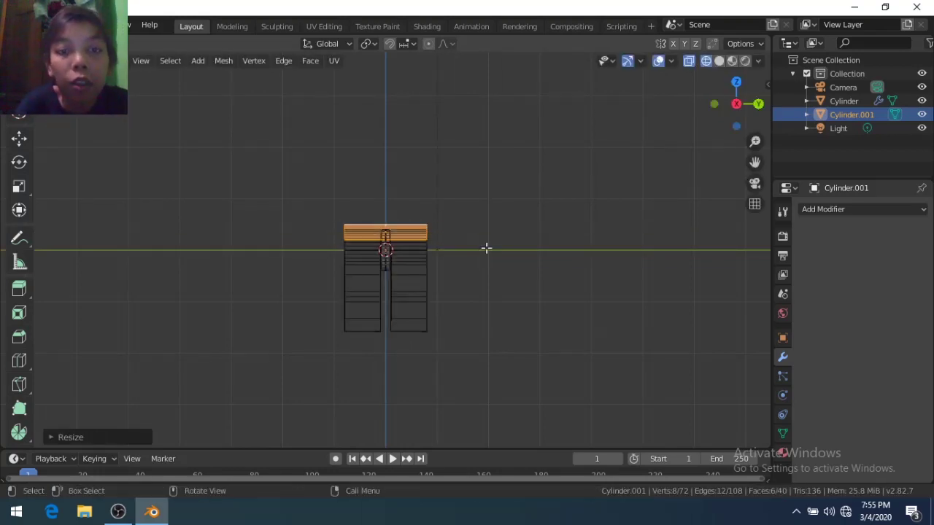
- Select the block's single top face and extrude it upward
{"action": "left_click", "coordinate": [372, 227]}
{"action": "key", "text": "KP_1"}
{"action": "key", "text": "KP_8"}
{"action": "middle_click_drag", "start_coordinate": [383, 230], "coordinate": [408, 260]}
{"action": "key", "text": "KP_1"}
{"action": "key", "text": "e"}
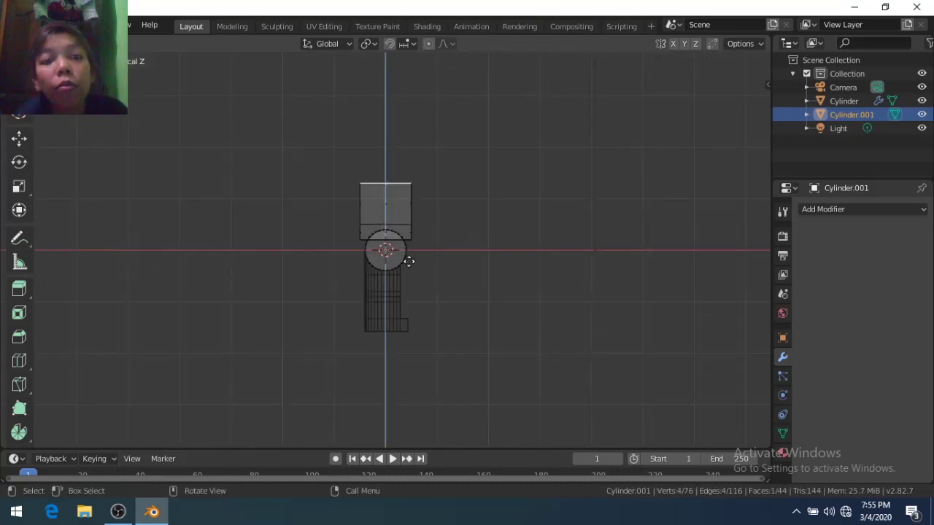
- In side view, narrow the torso's top face by scaling it along Y
{"action": "left_click", "coordinate": [409, 261]}
{"action": "key", "text": "KP_3"}
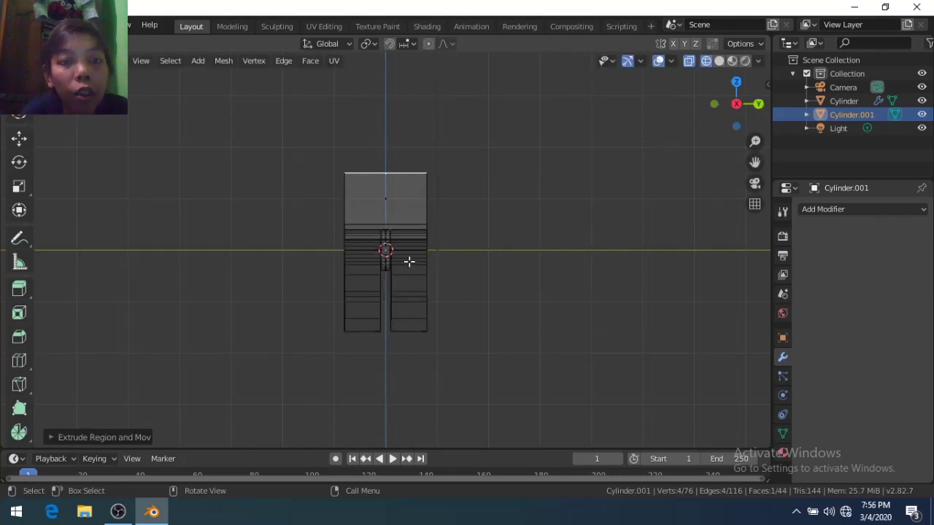
{"action": "scroll", "coordinate": [386, 278], "scroll_direction": "up", "scroll_amount": 2}
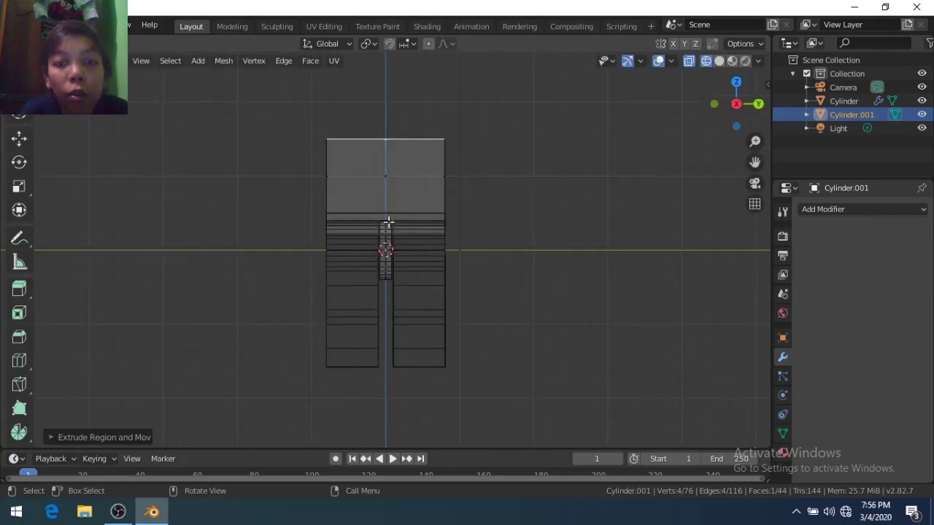
{"action": "key", "text": "s"}
{"action": "key", "text": "y"}
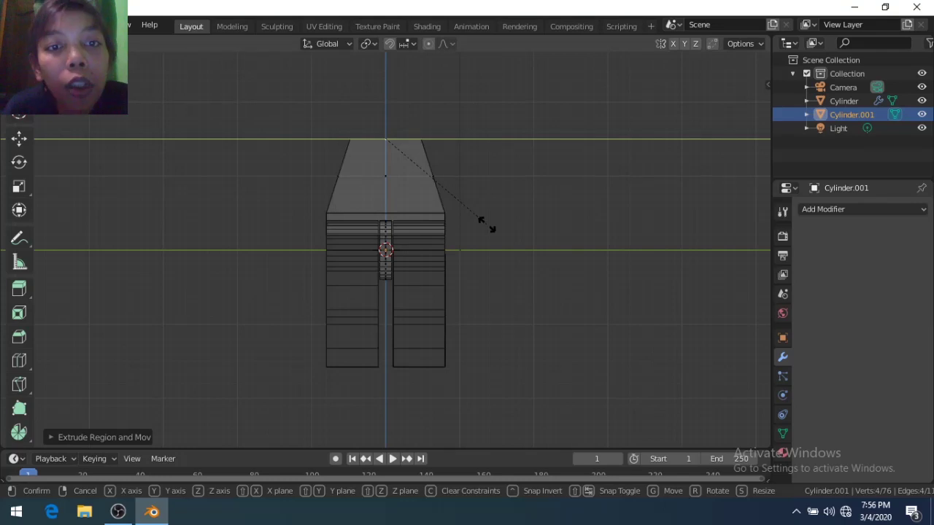
{"action": "left_click", "coordinate": [486, 225]}
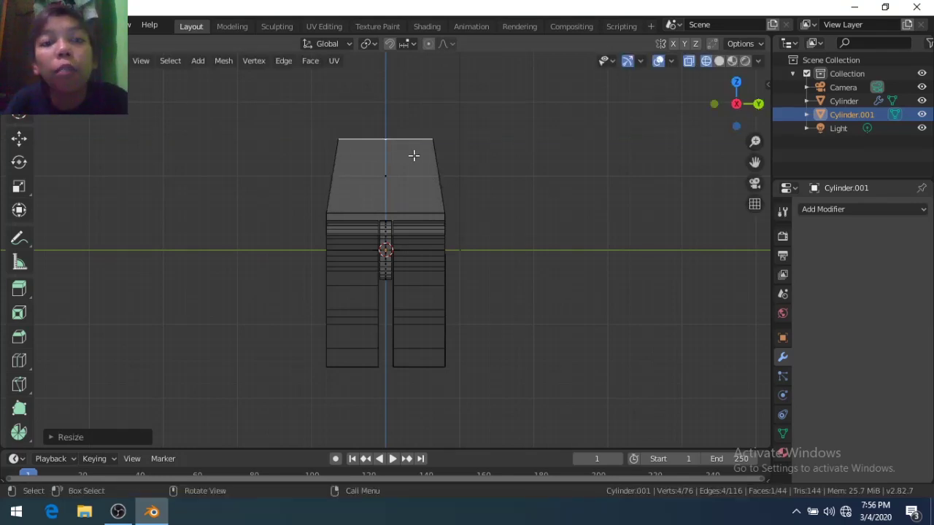
- Bevel the torso's top corner edges and return to Object Mode
{"action": "middle_click_drag", "start_coordinate": [414, 156], "coordinate": [413, 209]}
{"action": "key", "text": "alt+a"}
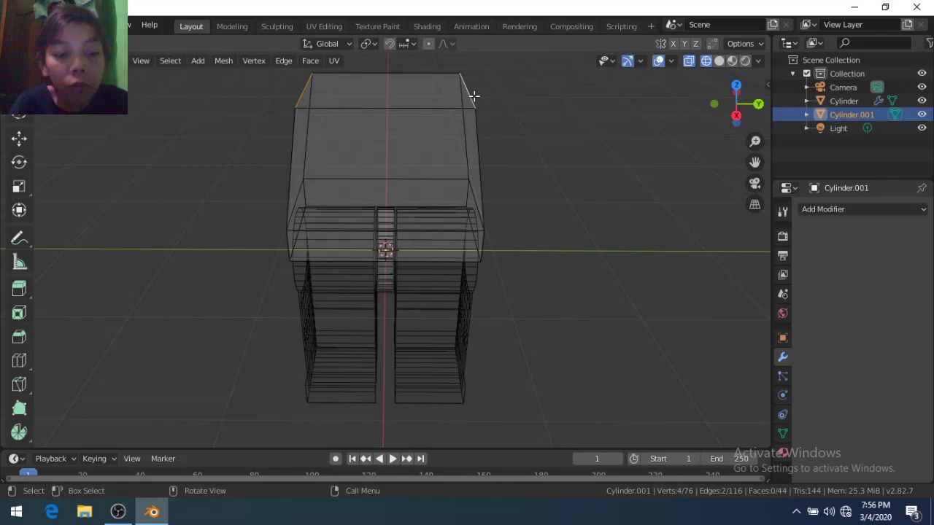
{"action": "key", "text": "ctrl+b"}
{"action": "left_click", "coordinate": [484, 104]}
{"action": "key", "text": "KP_1"}
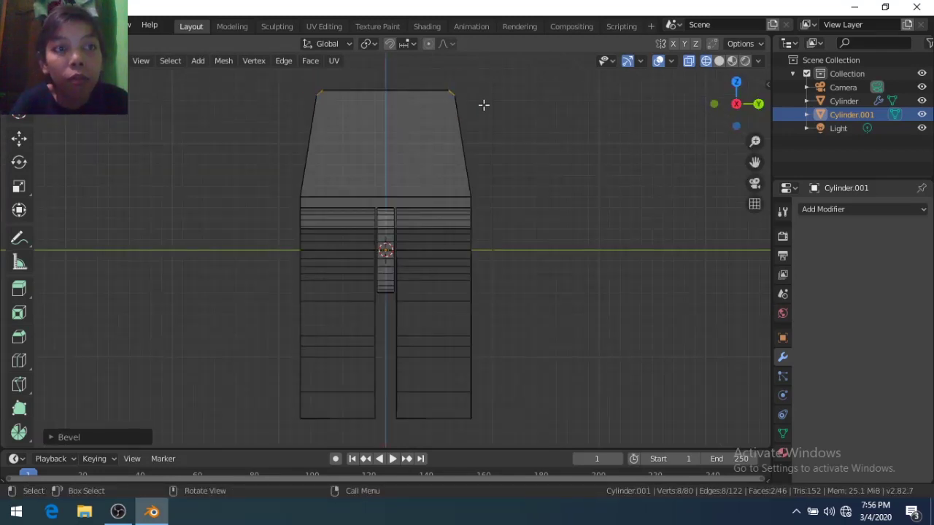
{"action": "middle_click_drag", "start_coordinate": [484, 104], "coordinate": [486, 131]}
{"action": "key", "text": "KP_1"}
{"action": "key", "text": "ctrl+b"}
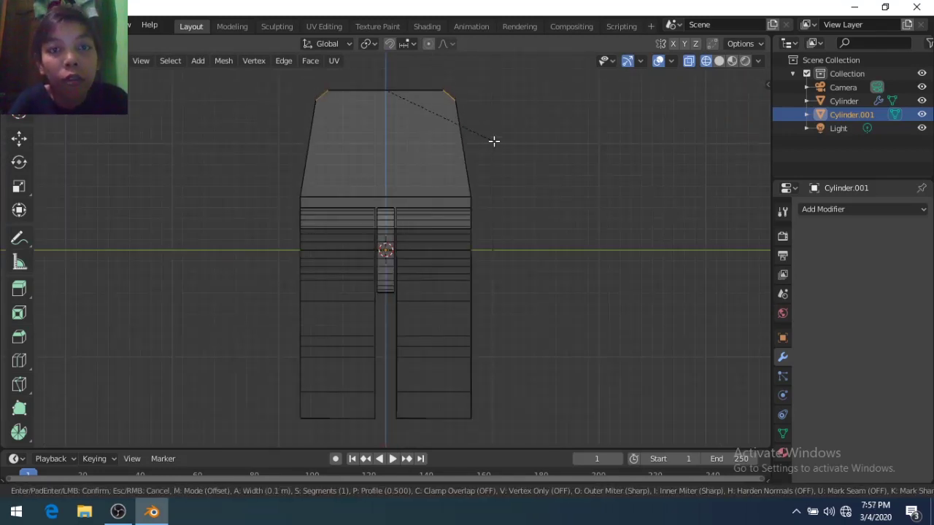
{"action": "left_click", "coordinate": [494, 141]}
{"action": "key", "text": "Tab"}
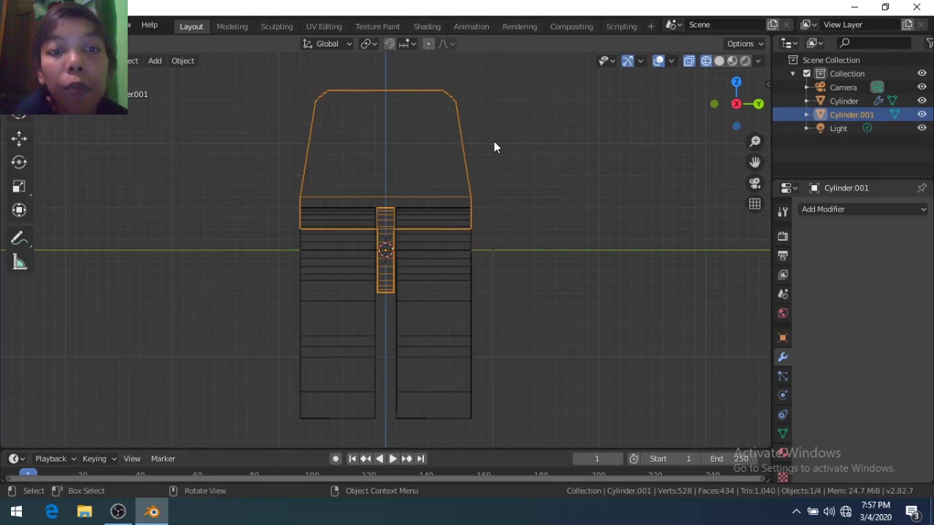
- Move the torso and legs together so the figure's feet rest on the ground line
{"action": "mouse_move", "coordinate": [494, 141]}
{"action": "middle_mouse_down"}
{"action": "mouse_move", "coordinate": [513, 198]}
{"action": "mouse_move", "coordinate": [411, 200]}
{"action": "middle_mouse_up"}
{"action": "key", "text": "KP_1"}
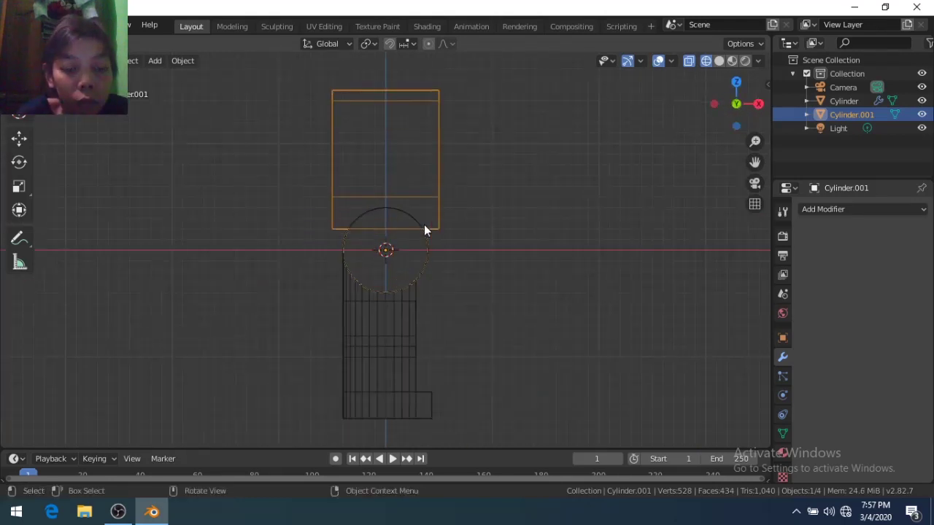
{"action": "key", "text": "shift+z"}
{"action": "scroll", "coordinate": [498, 232], "scroll_direction": "up", "scroll_amount": 3}
{"action": "scroll", "coordinate": [498, 230], "scroll_direction": "down", "scroll_amount": 2}
{"action": "left_click", "coordinate": [391, 317], "text": "shift"}
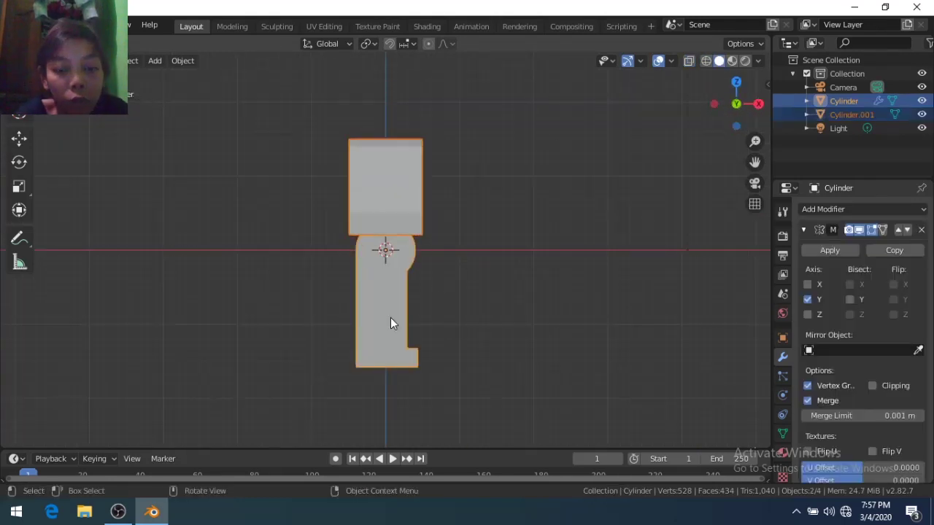
{"action": "key", "text": "g"}
{"action": "left_click", "coordinate": [390, 317]}
{"action": "key", "text": "g"}
{"action": "key", "text": "z"}
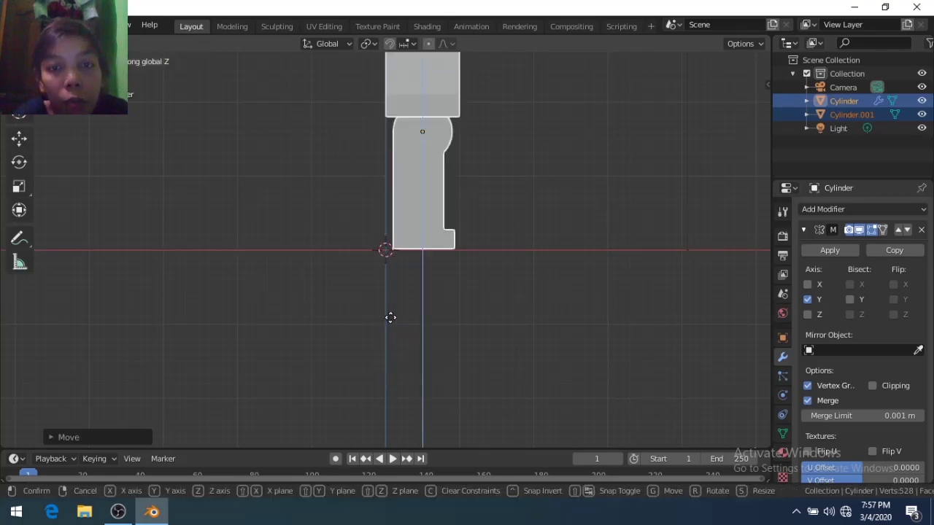
{"action": "left_click", "coordinate": [390, 317]}
- Enter Edit Mode and switch the viewport to wireframe shading
{"action": "scroll", "coordinate": [406, 312], "scroll_direction": "down", "scroll_amount": 2}
{"action": "scroll", "coordinate": [409, 306], "scroll_direction": "down", "scroll_amount": 1}
{"action": "scroll", "coordinate": [437, 240], "scroll_direction": "up", "scroll_amount": 2}
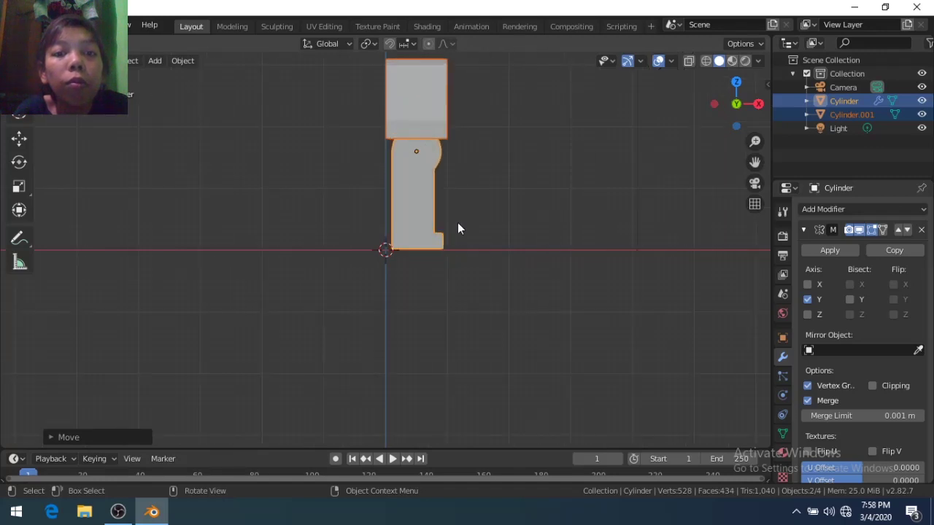
{"action": "key", "text": "Tab"}
- Raise the top vertices of the legs, then leave Edit Mode
{"action": "key", "text": "Tab"}
{"action": "left_click", "coordinate": [423, 209]}
{"action": "key", "text": "z"}
{"action": "left_click", "coordinate": [390, 209]}
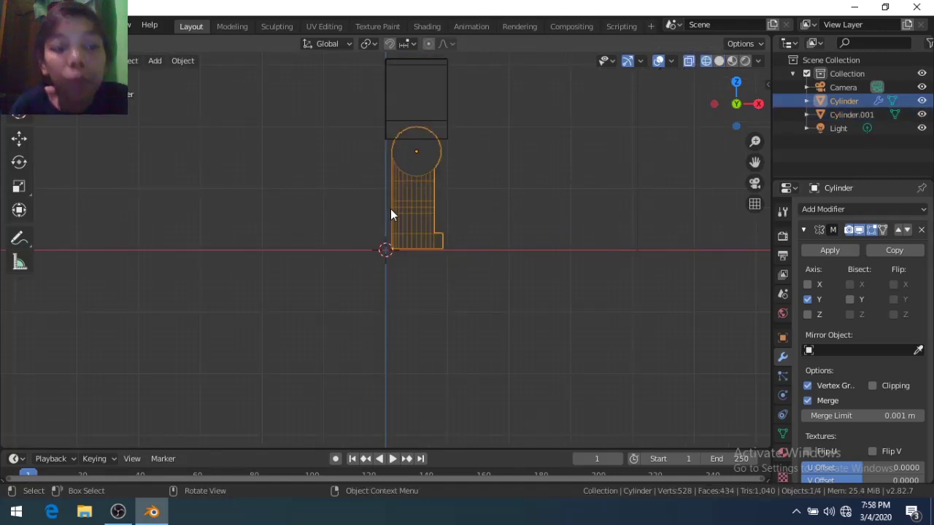
{"action": "left_click", "coordinate": [363, 133]}
{"action": "left_click", "coordinate": [418, 167]}
{"action": "key", "text": "Tab"}
{"action": "left_click_drag", "start_coordinate": [364, 114], "coordinate": [461, 188]}
{"action": "key", "text": "g"}
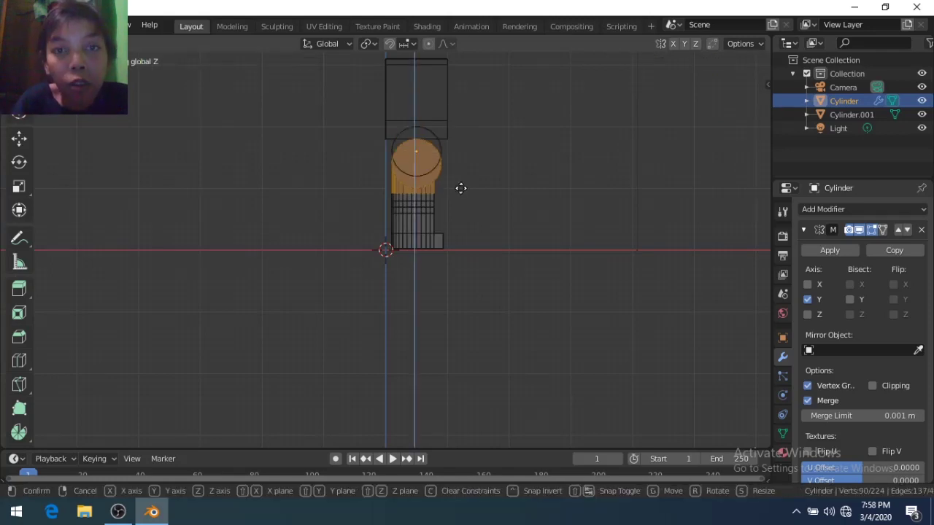
{"action": "left_click", "coordinate": [460, 187]}
{"action": "left_click", "coordinate": [433, 107]}
{"action": "key", "text": "Tab"}
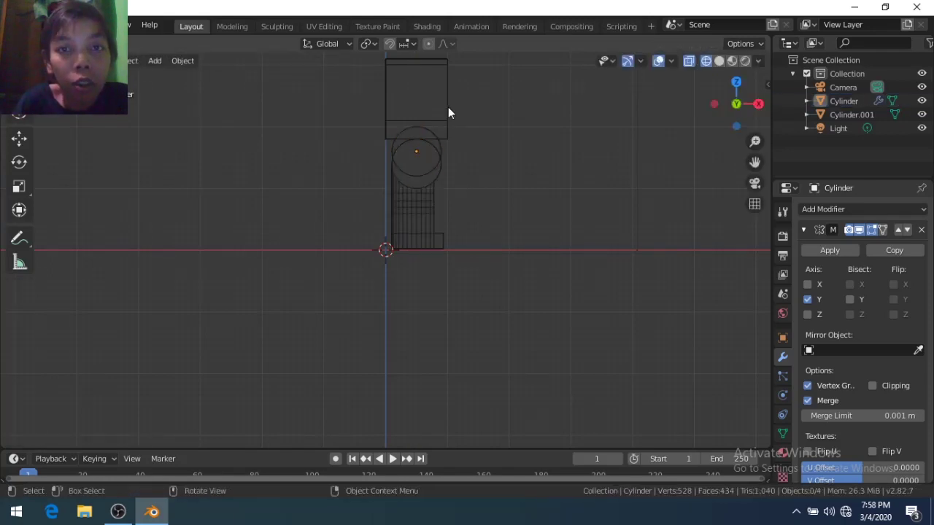
- Lower the torso onto the legs and view the figure from the right side in solid shading
{"action": "left_click", "coordinate": [448, 107]}
{"action": "left_click", "coordinate": [448, 114]}
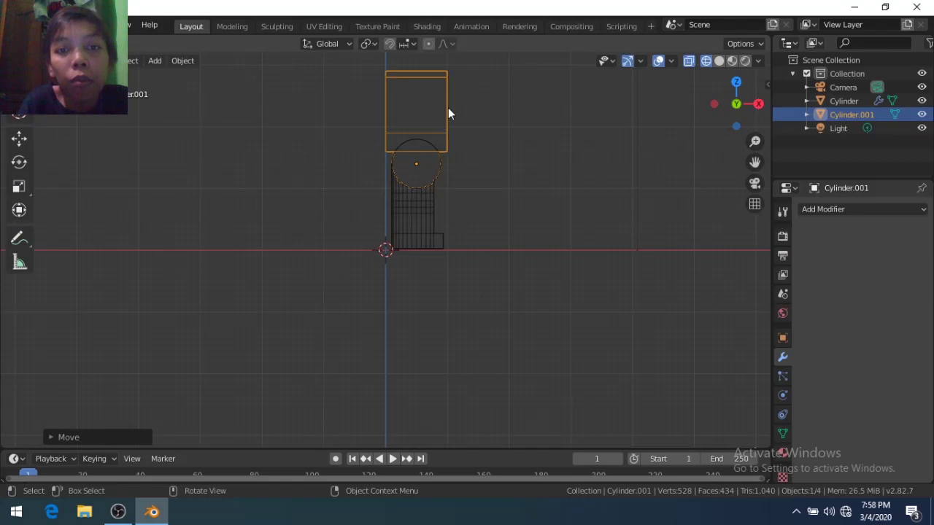
{"action": "scroll", "coordinate": [489, 155], "scroll_direction": "down", "scroll_amount": 1}
{"action": "scroll", "coordinate": [489, 155], "scroll_direction": "down", "scroll_amount": 1}
{"action": "scroll", "coordinate": [489, 157], "scroll_direction": "down", "scroll_amount": 2}
{"action": "key", "text": "KP_Decimal"}
{"action": "key", "text": "shift+z"}
{"action": "mouse_move", "coordinate": [448, 177]}
{"action": "middle_mouse_down"}
{"action": "mouse_move", "coordinate": [486, 276]}
{"action": "mouse_move", "coordinate": [347, 271]}
{"action": "mouse_move", "coordinate": [346, 280]}
{"action": "mouse_move", "coordinate": [374, 269]}
{"action": "middle_mouse_up"}
{"action": "key", "text": "KP_3"}
{"action": "key", "text": "shift+a"}
- Add a cylinder for the head and position it above the body
{"action": "left_click", "coordinate": [433, 300]}
{"action": "key", "text": "g"}
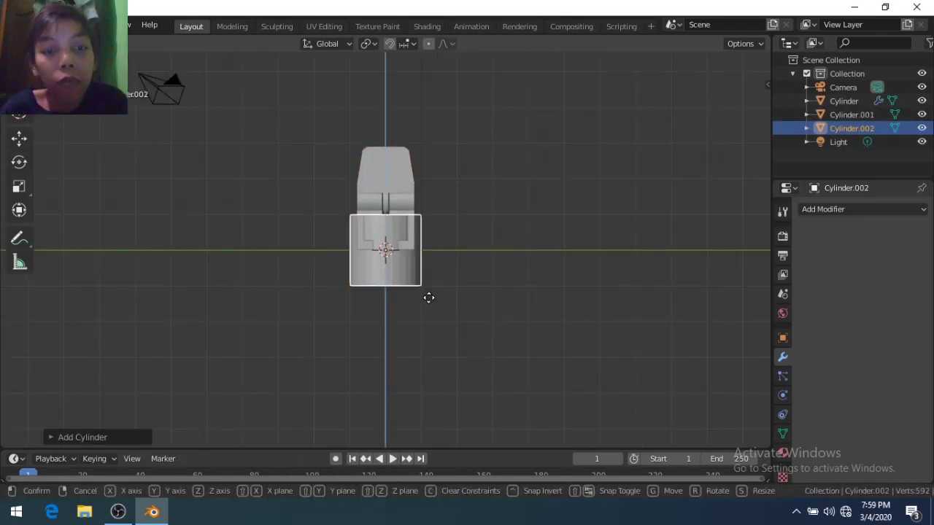
{"action": "left_click", "coordinate": [428, 297]}
{"action": "key", "text": "g"}
{"action": "key", "text": "z"}
{"action": "key", "text": "s"}
{"action": "left_click", "coordinate": [429, 297]}
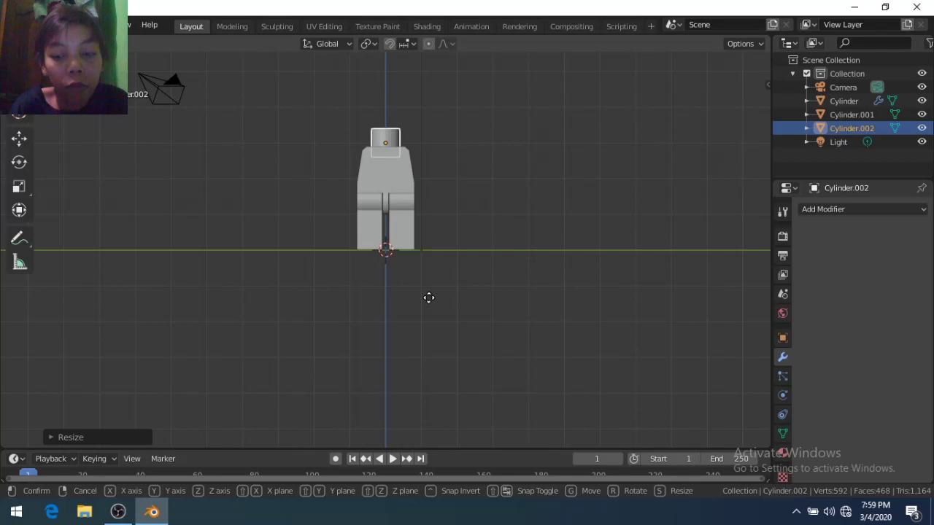
{"action": "right_click", "coordinate": [428, 297]}
{"action": "key", "text": "KP_Decimal"}
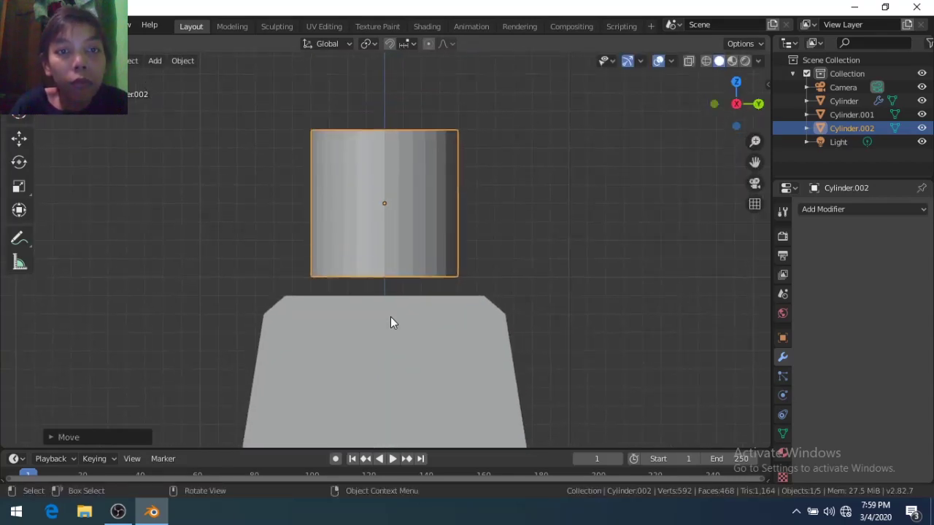
- Bevel the head's bottom rim loop and its top rim loop by 0.3
{"action": "key", "text": "Tab"}
{"action": "key", "text": "alt+a"}
{"action": "left_click", "coordinate": [384, 277], "text": "alt"}
{"action": "key", "text": "ctrl+b"}
{"action": "scroll", "coordinate": [411, 255], "scroll_direction": "up", "scroll_amount": 5}
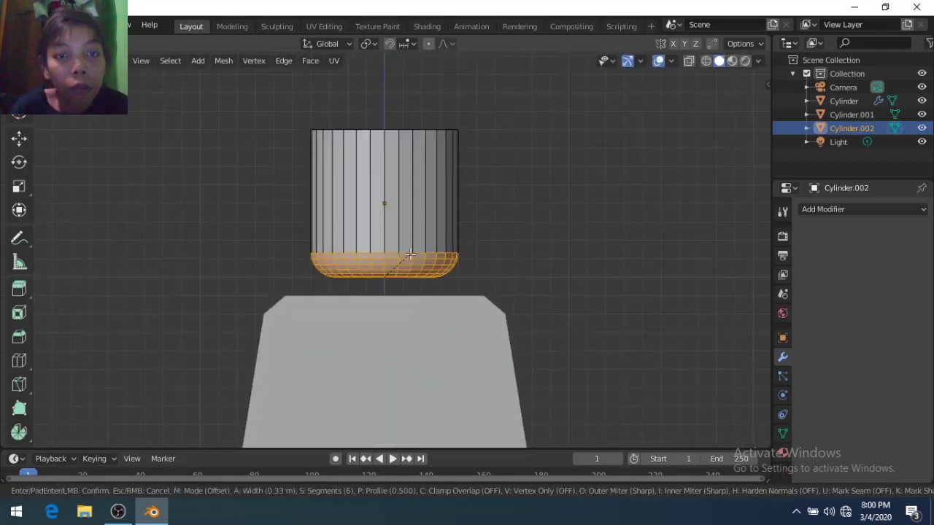
{"action": "left_click", "coordinate": [411, 255]}
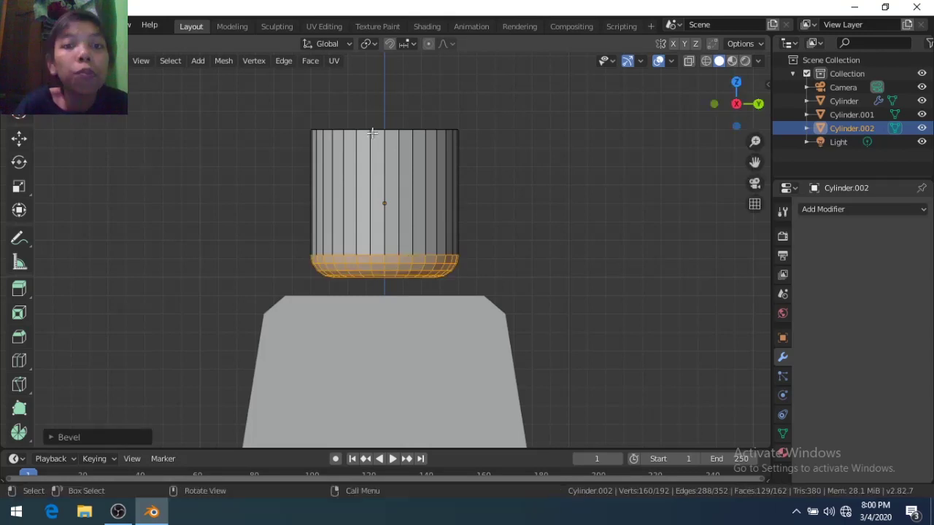
{"action": "left_click", "coordinate": [372, 133], "text": "alt"}
{"action": "key", "text": "ctrl+b"}
{"action": "type", "text": "0"}
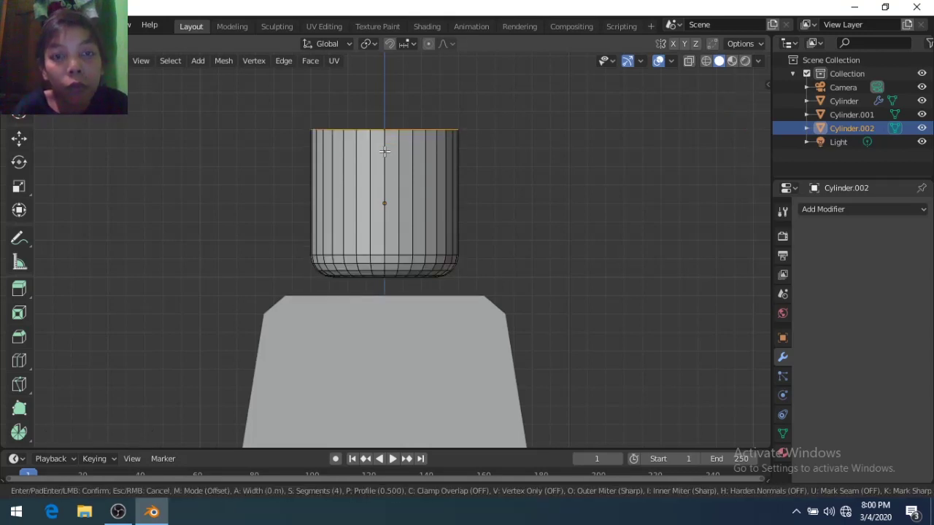
{"action": "type", "text": ".3"}
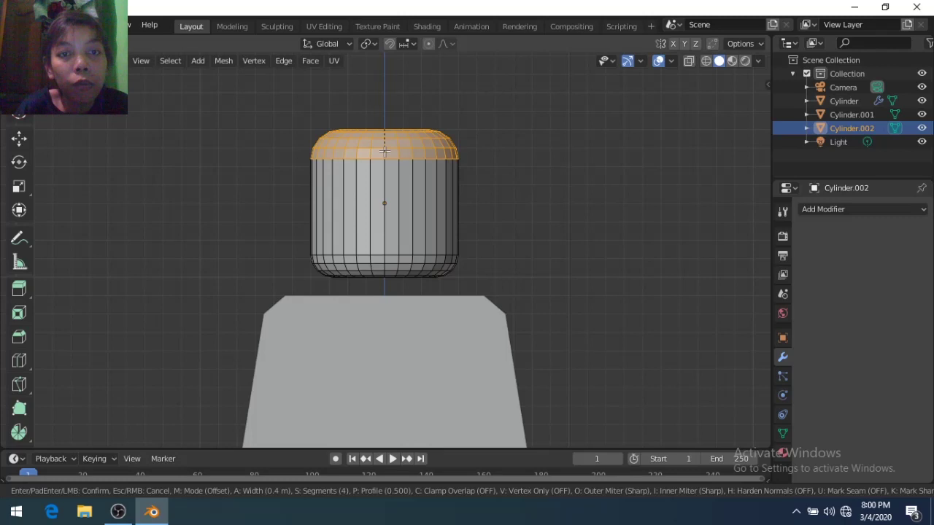
{"action": "left_click", "coordinate": [384, 152]}
- Lower the head's top cap along Z and view the head from above
{"action": "key", "text": "g"}
{"action": "key", "text": "z"}
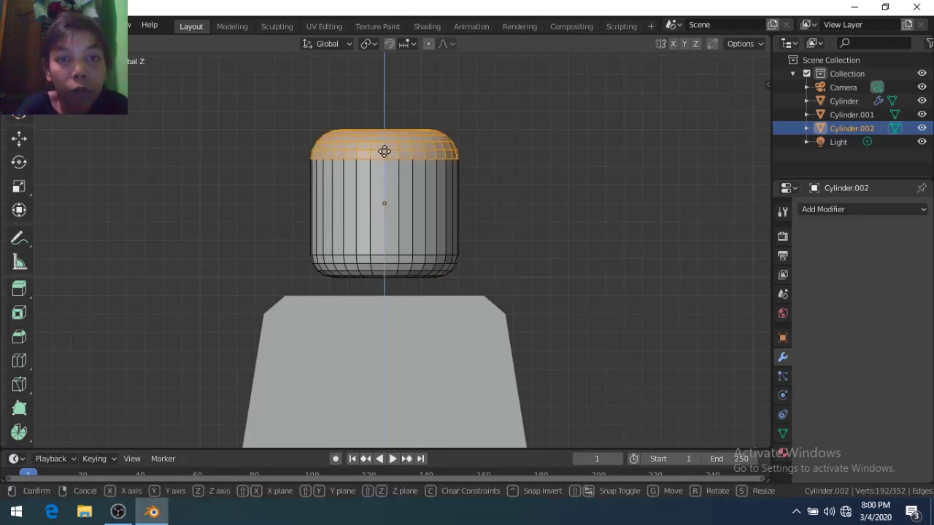
{"action": "left_click", "coordinate": [385, 151]}
{"action": "scroll", "coordinate": [390, 183], "scroll_direction": "down", "scroll_amount": 5}
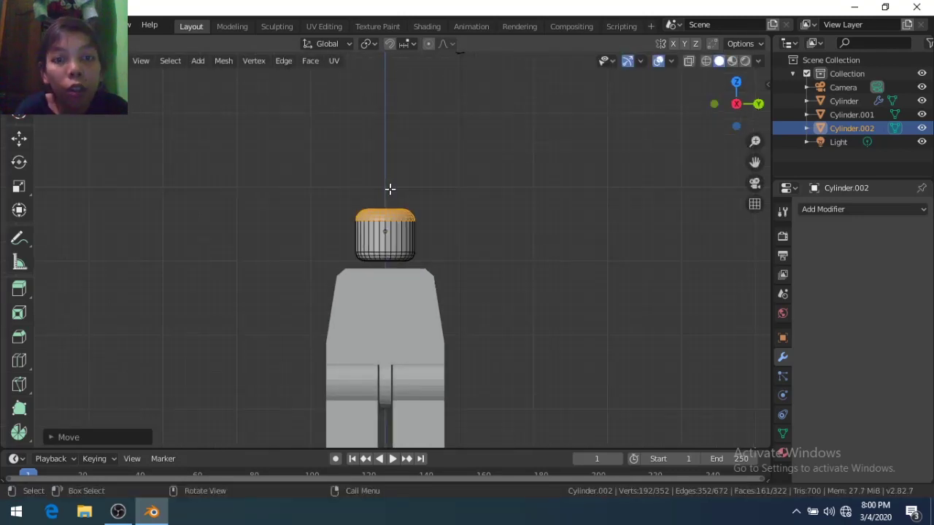
{"action": "scroll", "coordinate": [391, 189], "scroll_direction": "up", "scroll_amount": 5}
{"action": "middle_click_drag", "start_coordinate": [390, 189], "coordinate": [171, 133]}
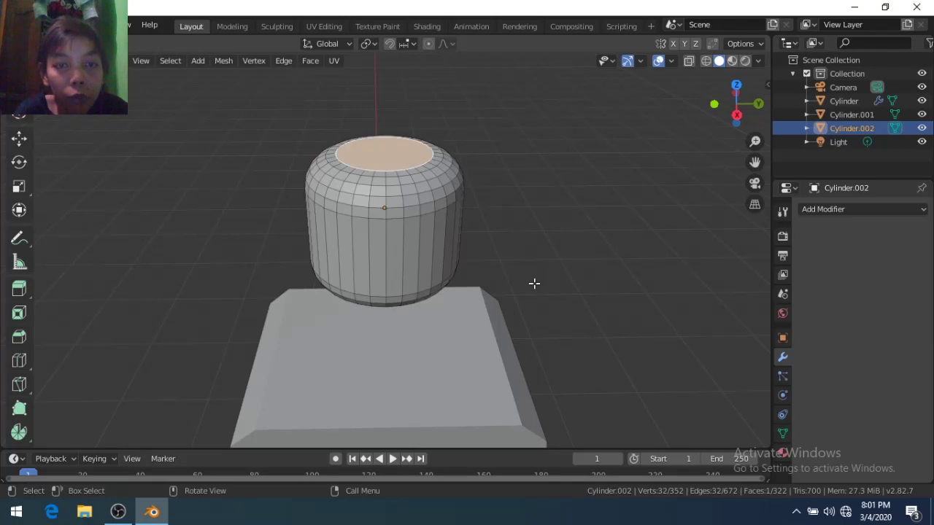
- Shrink the head's top face and extrude it upward into a stud
{"action": "key", "text": "s"}
{"action": "left_click", "coordinate": [499, 252]}
{"action": "key", "text": "e"}
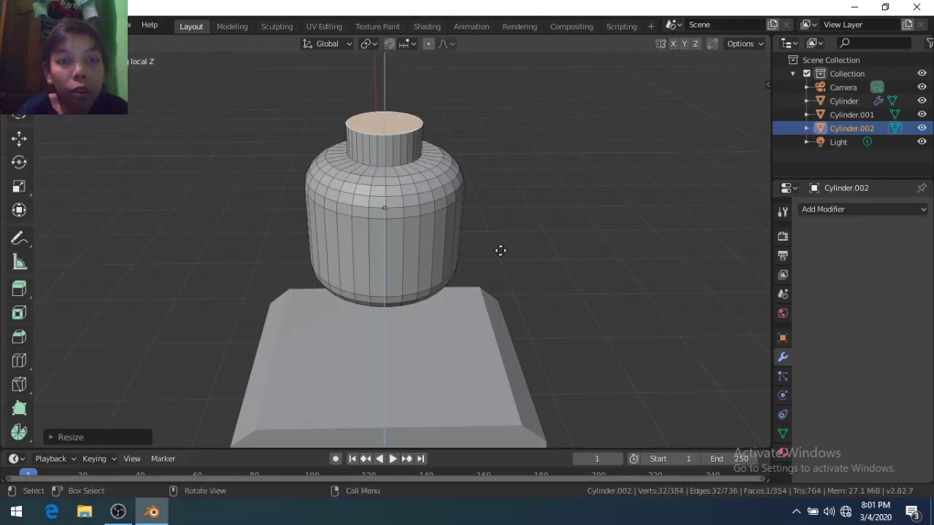
{"action": "left_click", "coordinate": [501, 250]}
{"action": "key", "text": "Tab"}
- Hide the body and extrude a narrower neck down from the head's bottom face
{"action": "middle_click_drag", "start_coordinate": [500, 250], "coordinate": [452, 295]}
{"action": "left_click", "coordinate": [452, 295]}
{"action": "left_click", "coordinate": [922, 114]}
{"action": "middle_click_drag", "start_coordinate": [467, 219], "coordinate": [399, 286]}
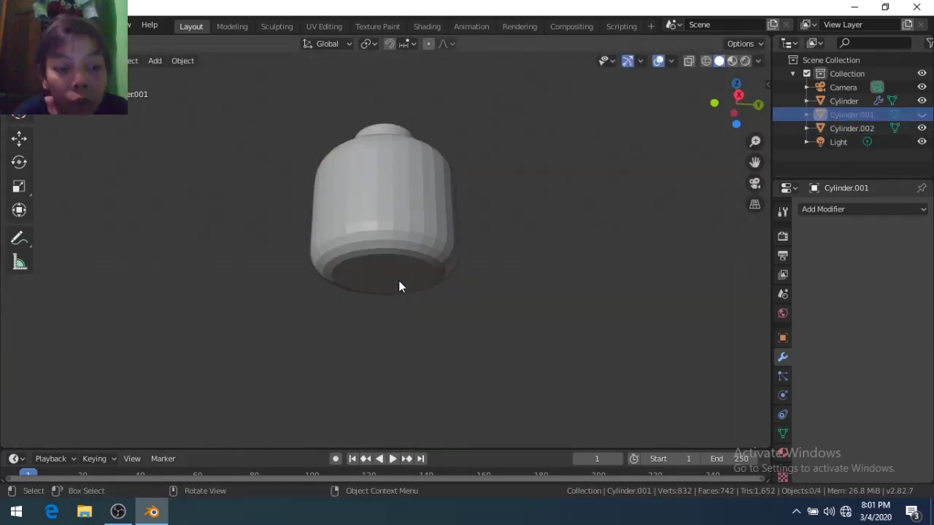
{"action": "left_click", "coordinate": [398, 286]}
{"action": "key", "text": "Tab"}
{"action": "left_click", "coordinate": [381, 267]}
{"action": "key", "text": "s"}
{"action": "left_click", "coordinate": [469, 298]}
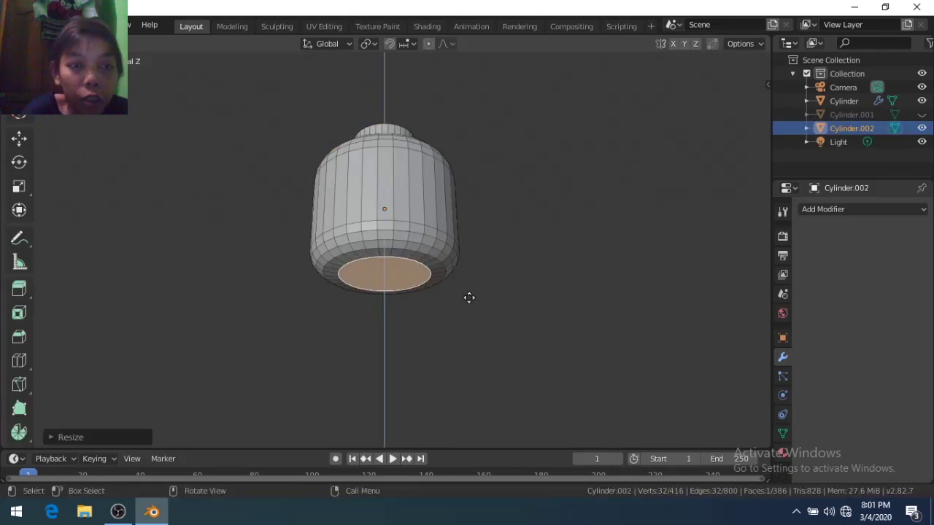
{"action": "key", "text": "e"}
{"action": "left_click", "coordinate": [469, 298]}
{"action": "key", "text": "Tab"}
- Unhide the body and lower the head along Z to sit just above the torso
{"action": "key", "text": "KP_1"}
{"action": "scroll", "coordinate": [489, 285], "scroll_direction": "down", "scroll_amount": 3}
{"action": "key", "text": "alt+h"}
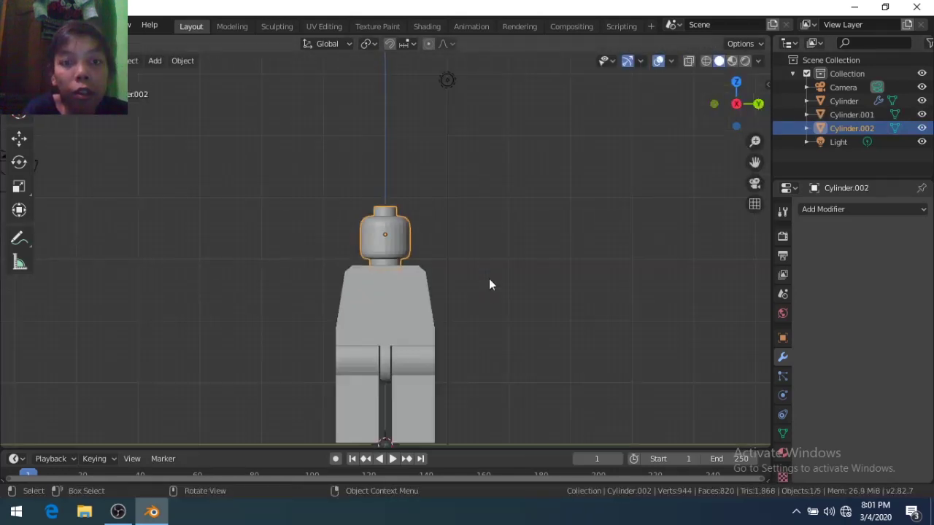
{"action": "key", "text": "g"}
{"action": "key", "text": "z"}
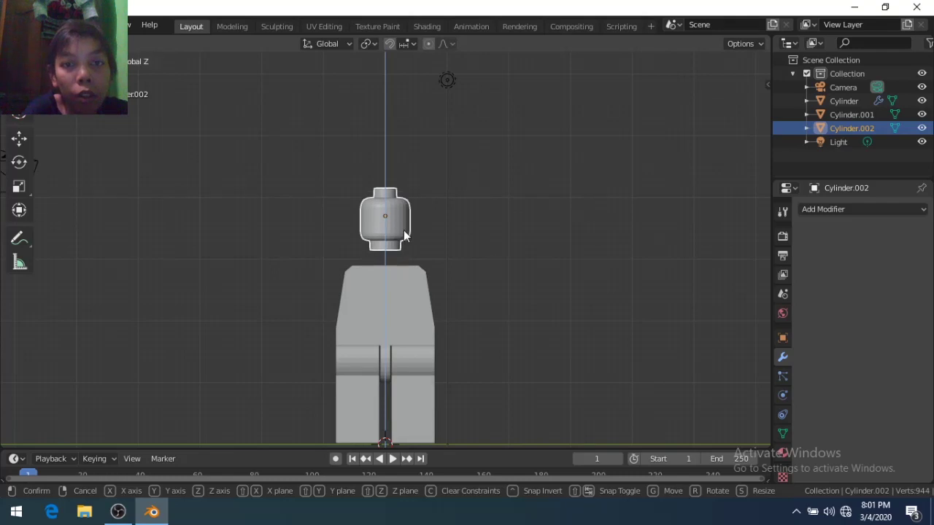
{"action": "left_click", "coordinate": [384, 279]}
{"action": "scroll", "coordinate": [375, 295], "scroll_direction": "up", "scroll_amount": 5}
{"action": "left_click", "coordinate": [374, 306]}
{"action": "key", "text": "Tab"}
- Move the torso's top face, then return to Object Mode in front view
{"action": "left_click", "coordinate": [326, 341]}
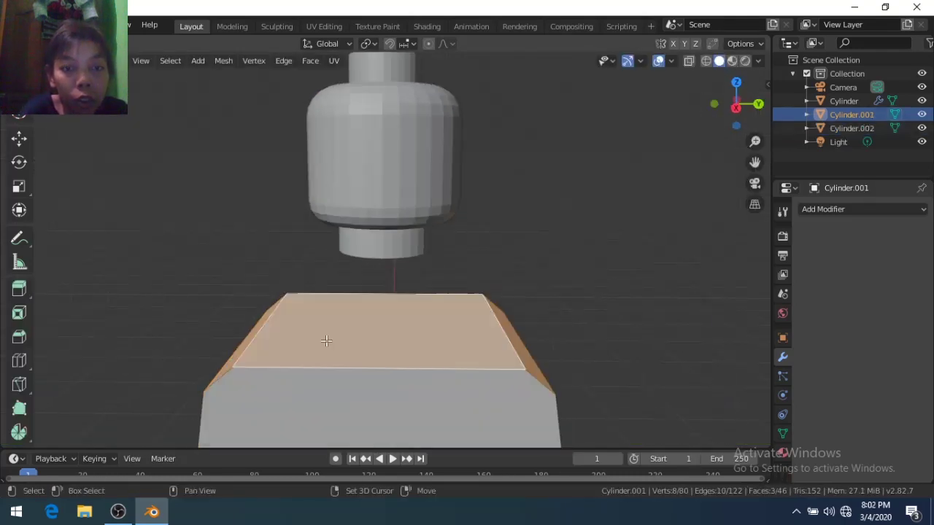
{"action": "scroll", "coordinate": [326, 341], "scroll_direction": "down", "scroll_amount": 5}
{"action": "key", "text": "g"}
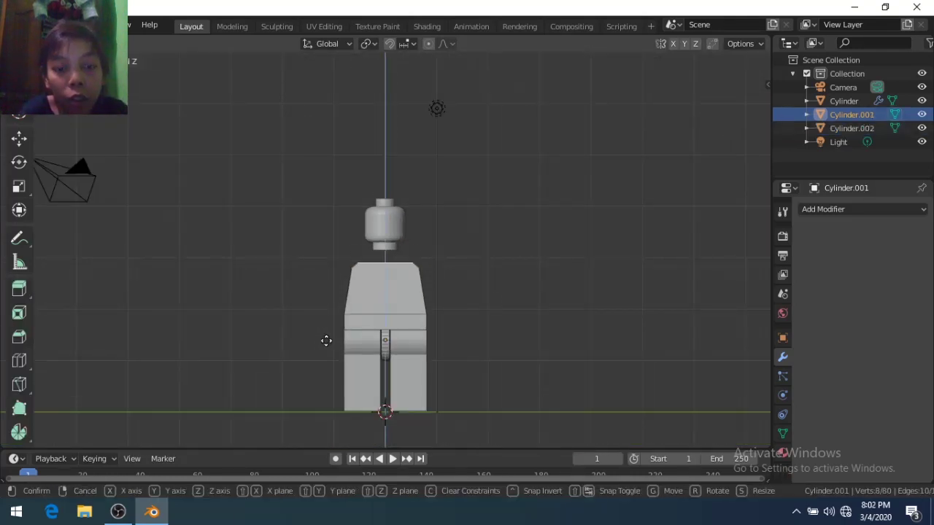
{"action": "left_click", "coordinate": [326, 341]}
{"action": "key", "text": "Tab"}
{"action": "key", "text": "KP_1"}
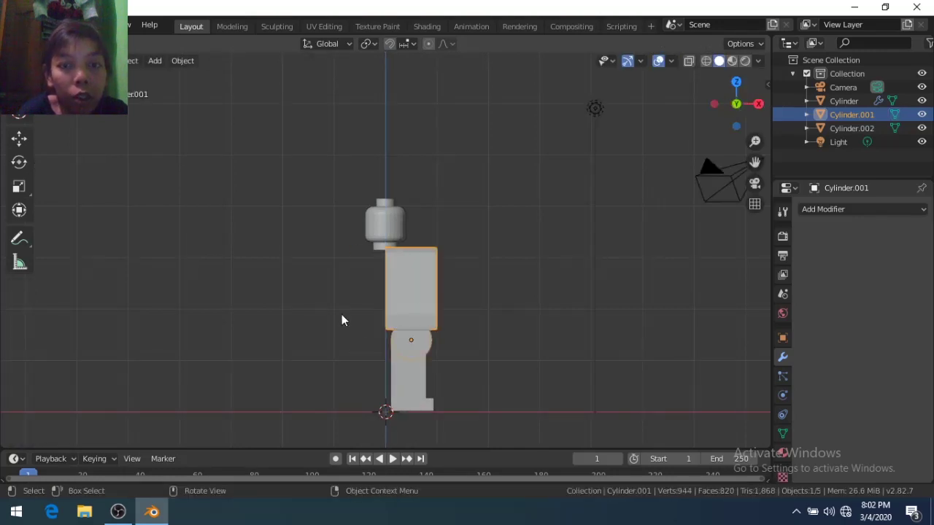
{"action": "left_click", "coordinate": [403, 391], "text": "shift"}
{"action": "key", "text": "g"}
{"action": "right_click", "coordinate": [403, 391]}
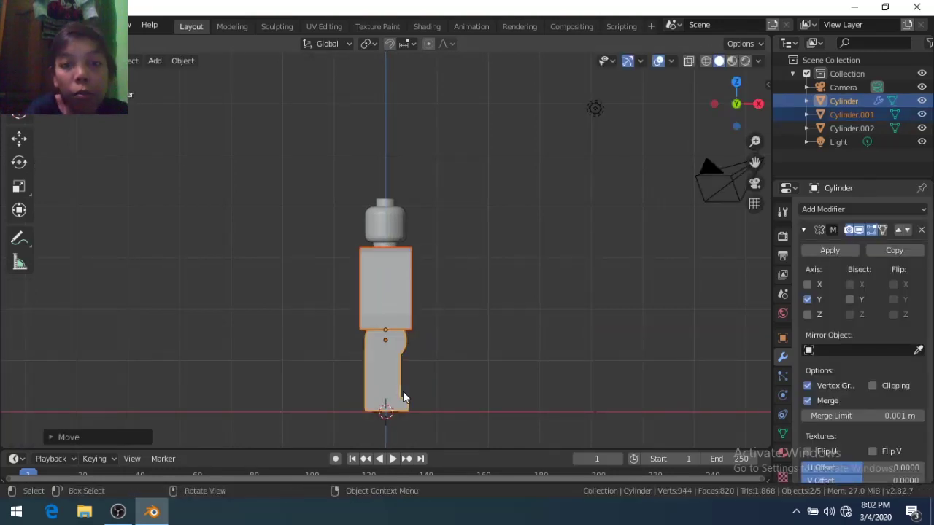
- Join the head into the torso object with Ctrl+J
{"action": "key", "text": "KP_3"}
{"action": "scroll", "coordinate": [398, 256], "scroll_direction": "up", "scroll_amount": 7}
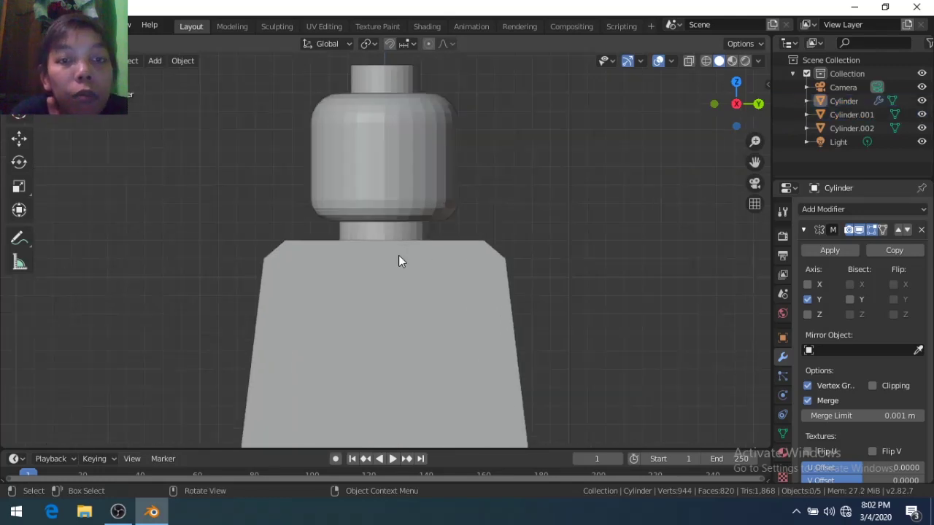
{"action": "left_click", "coordinate": [392, 228]}
{"action": "scroll", "coordinate": [393, 230], "scroll_direction": "down", "scroll_amount": 4}
{"action": "left_click", "coordinate": [391, 259], "text": "shift"}
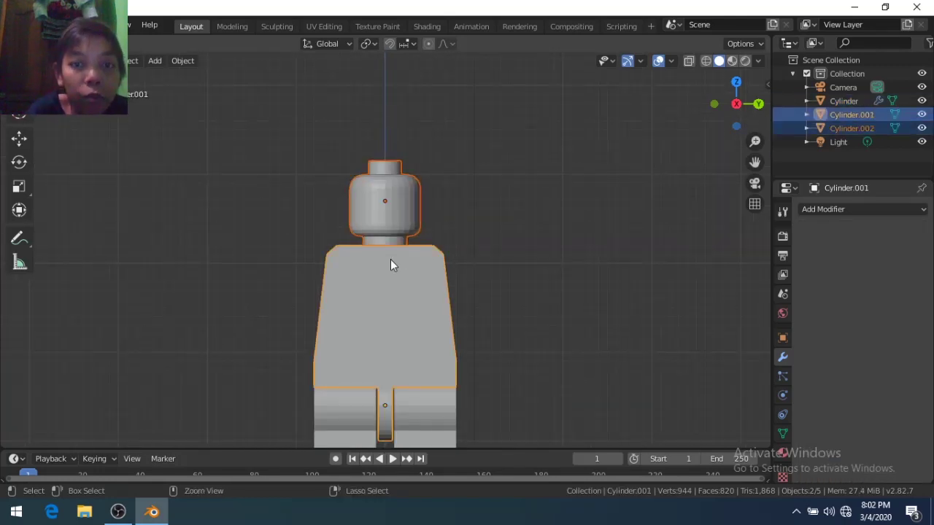
{"action": "key", "text": "ctrl+j"}
{"action": "left_click", "coordinate": [462, 266]}
{"action": "left_click", "coordinate": [421, 256]}
{"action": "scroll", "coordinate": [452, 270], "scroll_direction": "down", "scroll_amount": 2}
{"action": "left_click", "coordinate": [481, 283]}
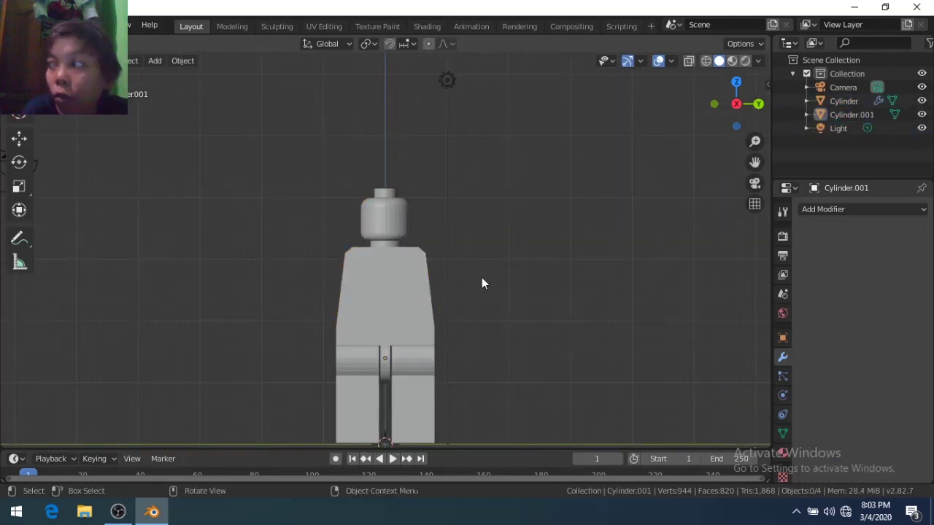
- Add a new cylinder and scale it flat in Edit Mode
{"action": "key", "text": "shift+a"}
{"action": "left_click", "coordinate": [467, 299]}
{"action": "key", "text": "Tab"}
{"action": "key", "text": "s"}
{"action": "left_click", "coordinate": [467, 298]}
- Flatten the new cylinder along Z and raise it to shoulder height
{"action": "key", "text": "s"}
{"action": "key", "text": "z"}
{"action": "left_click", "coordinate": [466, 297]}
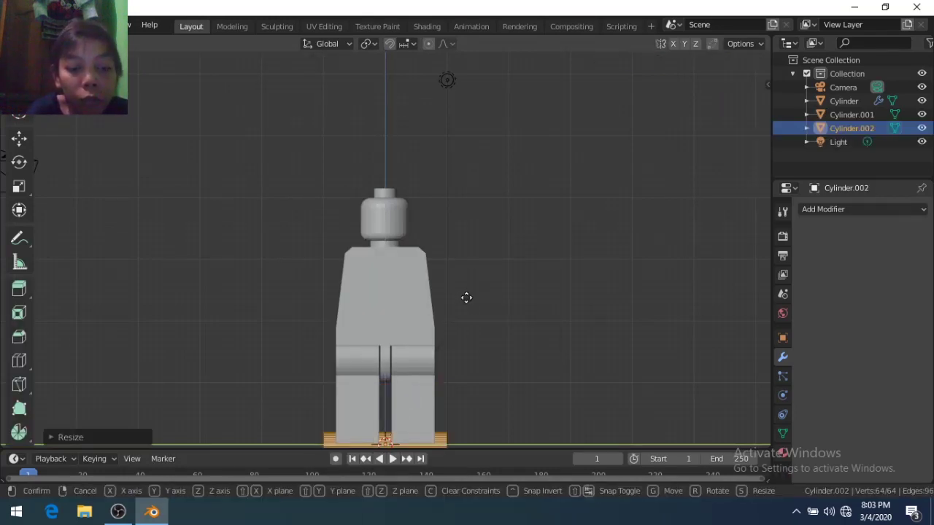
{"action": "key", "text": "g"}
{"action": "key", "text": "z"}
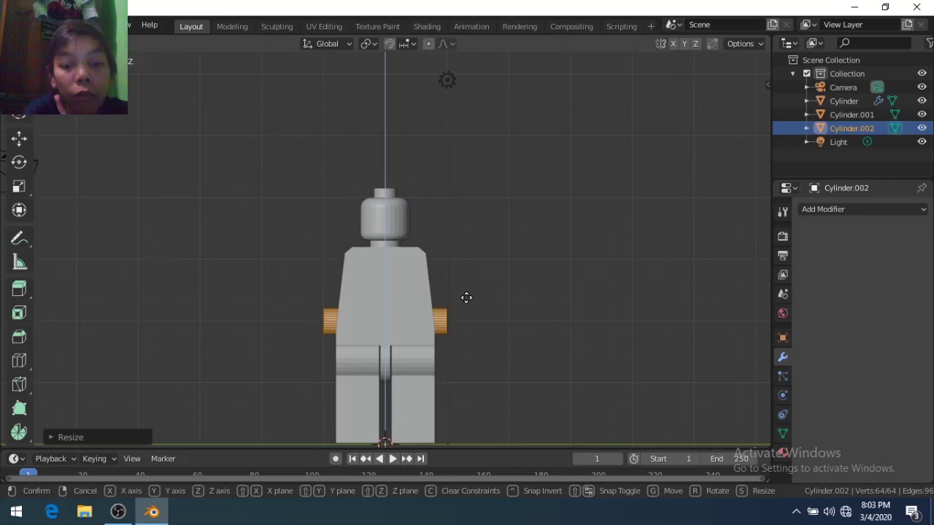
{"action": "left_click", "coordinate": [466, 298]}
- From the side view, shift the arm cylinder 2 units out along Y
{"action": "key", "text": "KP_1"}
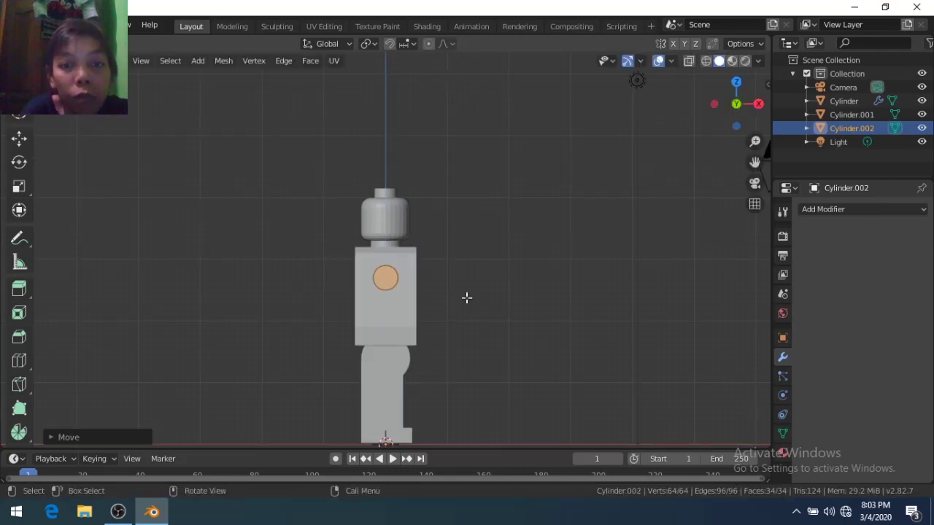
{"action": "key", "text": "KP_3"}
{"action": "key", "text": "g"}
{"action": "key", "text": "y"}
{"action": "key", "text": "Escape"}
{"action": "key", "text": "Tab"}
{"action": "key", "text": "Tab"}
{"action": "type", "text": "gy2"}
{"action": "left_click", "coordinate": [446, 292]}
- Select the arm's end cap and pull it farther out along Y
{"action": "mouse_move", "coordinate": [446, 292]}
{"action": "middle_mouse_down"}
{"action": "mouse_move", "coordinate": [467, 317]}
{"action": "mouse_move", "coordinate": [569, 375]}
{"action": "middle_mouse_up"}
{"action": "left_click", "coordinate": [494, 306]}
{"action": "key", "text": "g"}
{"action": "key", "text": "y"}
{"action": "left_click", "coordinate": [499, 307]}
{"action": "key", "text": "g"}
{"action": "key", "text": "y"}
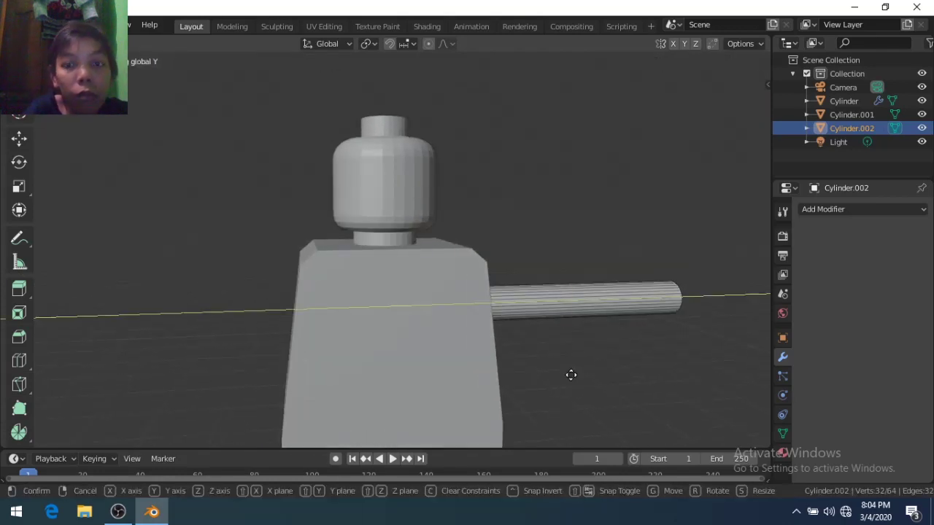
{"action": "left_click", "coordinate": [570, 375]}
- Extrude the arm's end cap by 1 in wireframe, then return to solid shading
{"action": "key", "text": "z"}
{"action": "left_click", "coordinate": [462, 375]}
{"action": "type", "text": "e"}
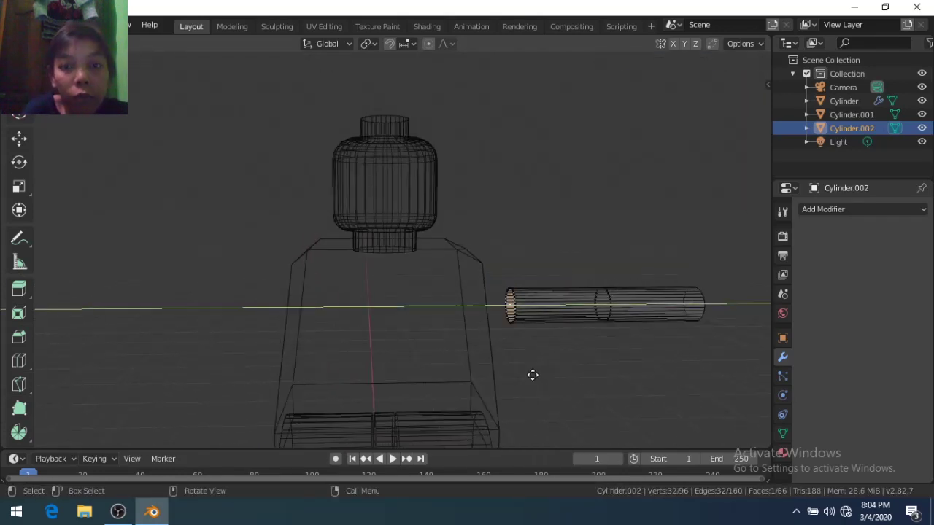
{"action": "type", "text": "1"}
{"action": "scroll", "coordinate": [532, 375], "scroll_direction": "down", "scroll_amount": 3}
{"action": "key", "text": "z"}
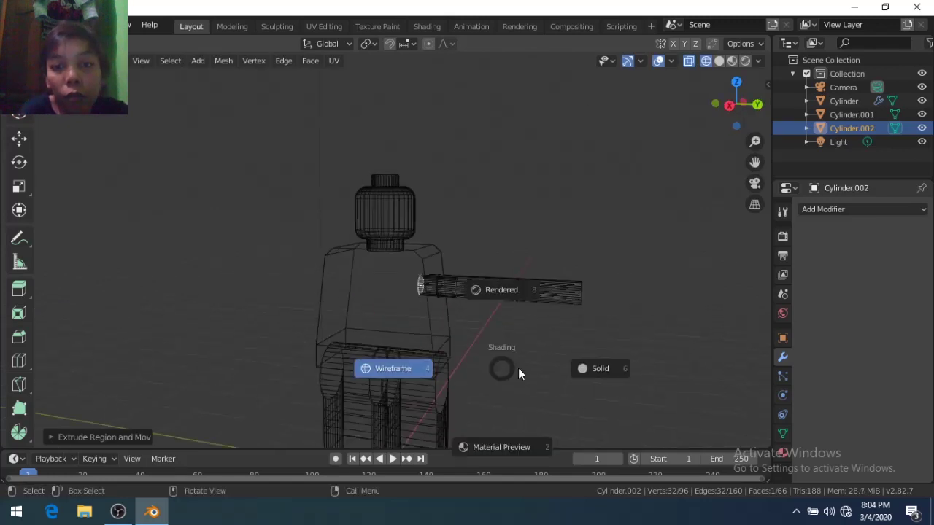
{"action": "left_click", "coordinate": [599, 367]}
{"action": "scroll", "coordinate": [488, 319], "scroll_direction": "down", "scroll_amount": 5}
{"action": "scroll", "coordinate": [438, 323], "scroll_direction": "up", "scroll_amount": 5}
- Select all the torso's connected geometry in side view and begin scaling it
{"action": "key", "text": "KP_1"}
{"action": "key", "text": "Tab"}
{"action": "left_click", "coordinate": [399, 316]}
{"action": "key", "text": "Tab"}
{"action": "key", "text": "ctrl+l"}
{"action": "scroll", "coordinate": [510, 323], "scroll_direction": "down", "scroll_amount": 1}
{"action": "key", "text": "s"}
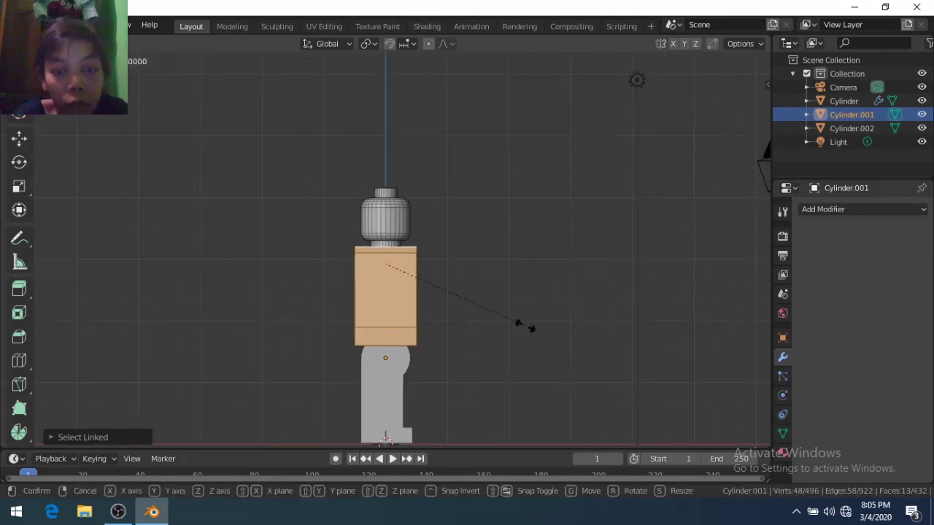
- Confirm the torso scale and check the figure from the front orthographic view
{"action": "left_click", "coordinate": [473, 315]}
{"action": "middle_click_drag", "start_coordinate": [474, 316], "coordinate": [359, 313]}
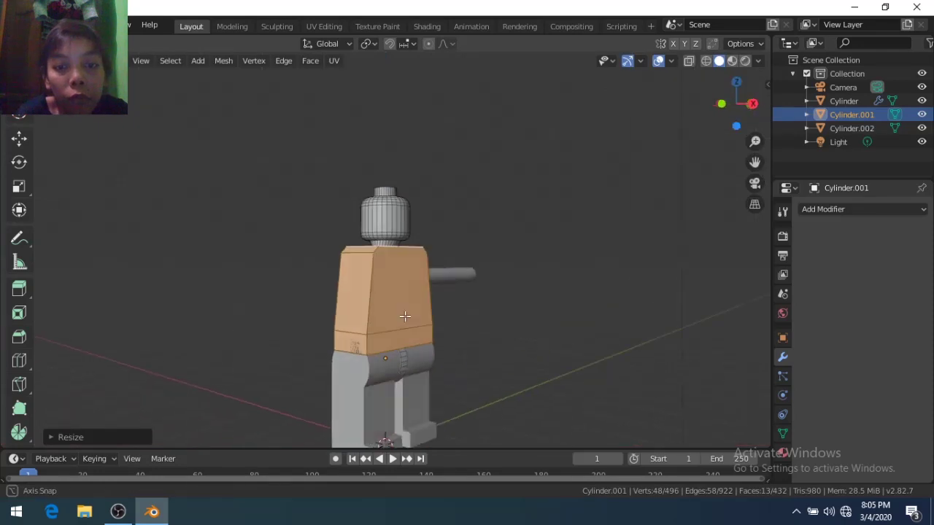
{"action": "scroll", "coordinate": [360, 313], "scroll_direction": "down", "scroll_amount": 3}
{"action": "key", "text": "Tab"}
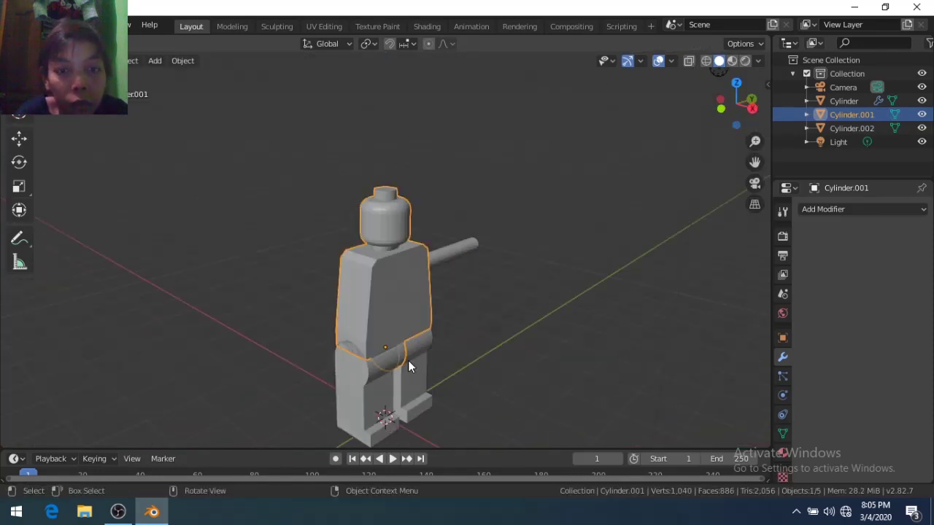
{"action": "key", "text": "Tab"}
{"action": "key", "text": "KP_1"}
{"action": "key", "text": "Tab"}
{"action": "key", "text": "KP_5"}
{"action": "scroll", "coordinate": [475, 325], "scroll_direction": "down", "scroll_amount": 2}
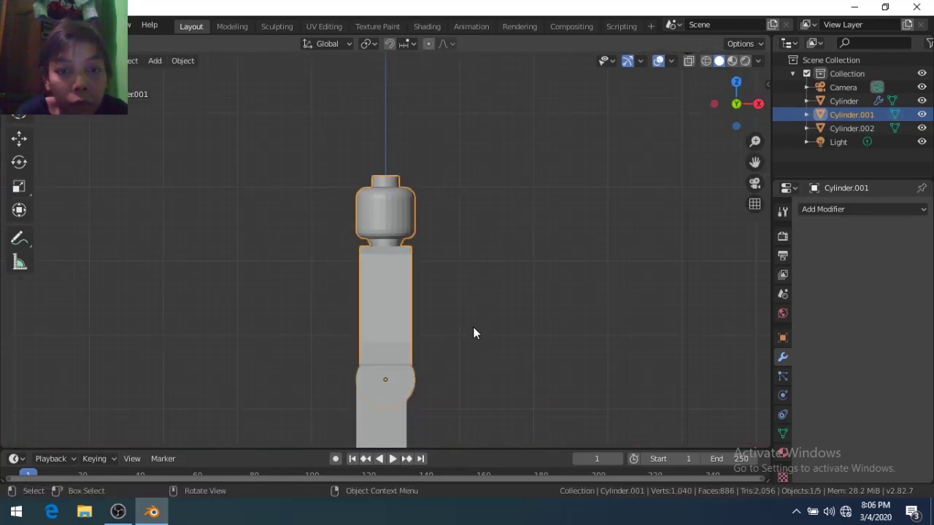
{"action": "key", "text": "Tab"}
- Lower the selected torso faces slightly along Z
{"action": "key", "text": "g"}
{"action": "key", "text": "z"}
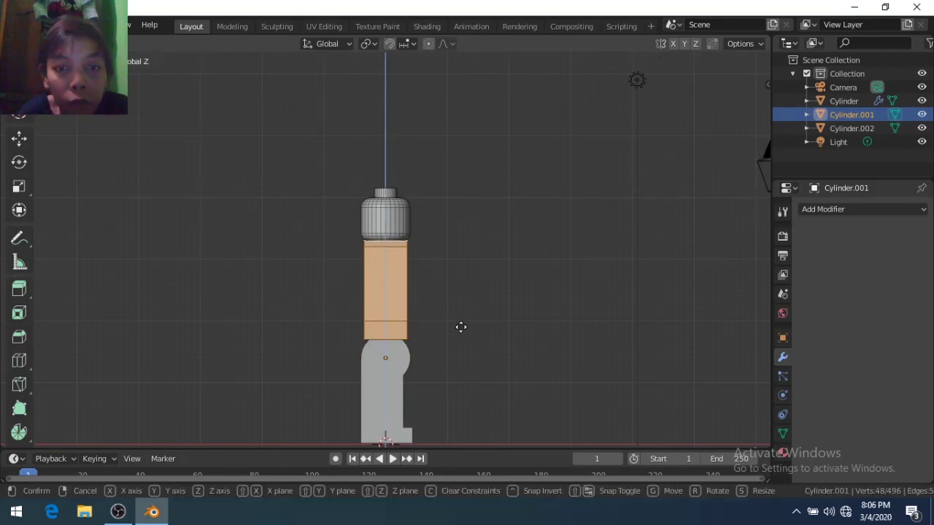
{"action": "left_click", "coordinate": [461, 327]}
{"action": "key", "text": "Tab"}
{"action": "scroll", "coordinate": [455, 323], "scroll_direction": "up", "scroll_amount": 5}
{"action": "middle_click_drag", "start_coordinate": [455, 323], "coordinate": [392, 348]}
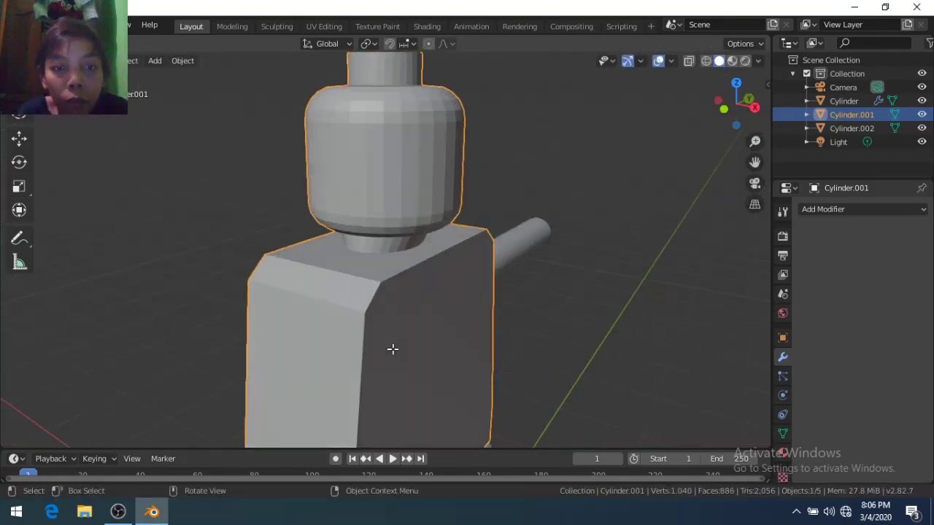
{"action": "key", "text": "Tab"}
- In see-through wireframe, reselect the whole connected torso mesh from a neck face
{"action": "key", "text": "shift+z"}
{"action": "key", "text": "KP_1"}
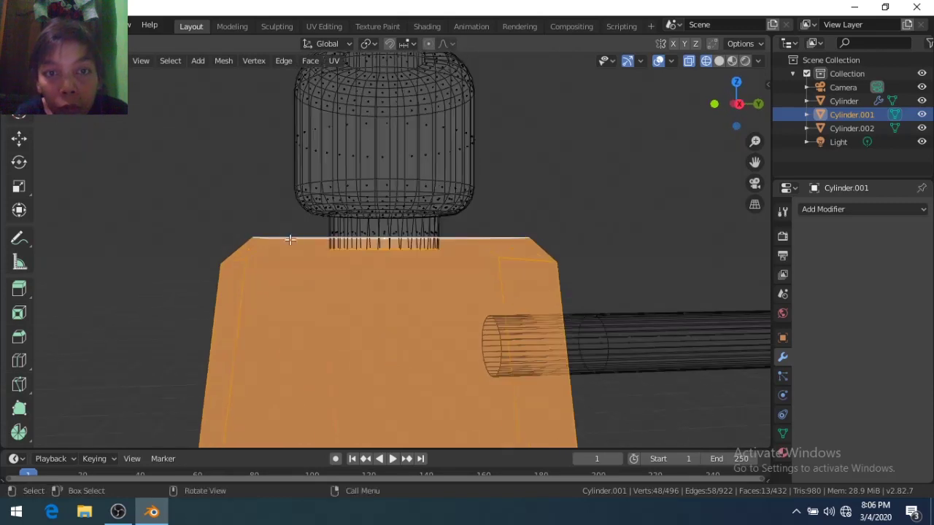
{"action": "key", "text": "alt+a"}
{"action": "mouse_move", "coordinate": [324, 273]}
{"action": "middle_mouse_down"}
{"action": "mouse_move", "coordinate": [459, 294]}
{"action": "mouse_move", "coordinate": [375, 257]}
{"action": "mouse_move", "coordinate": [386, 250]}
{"action": "middle_mouse_up"}
{"action": "key", "text": "l"}
{"action": "left_click", "coordinate": [386, 250]}
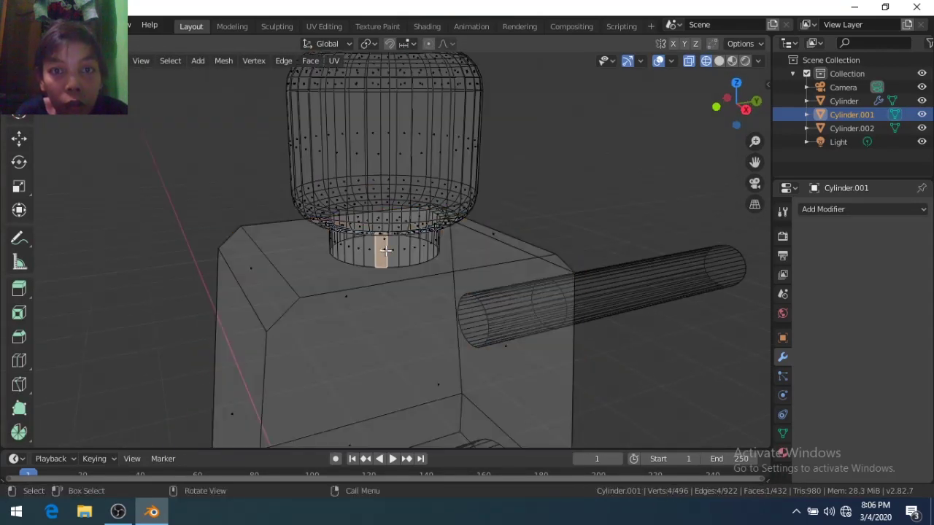
{"action": "key", "text": "l"}
{"action": "mouse_move", "coordinate": [264, 278]}
{"action": "middle_mouse_down"}
{"action": "mouse_move", "coordinate": [246, 232]}
{"action": "mouse_move", "coordinate": [375, 355]}
{"action": "mouse_move", "coordinate": [484, 338]}
{"action": "middle_mouse_up"}
- Narrow the torso mesh along the X axis in front view
{"action": "key", "text": "KP_1"}
{"action": "key", "text": "s"}
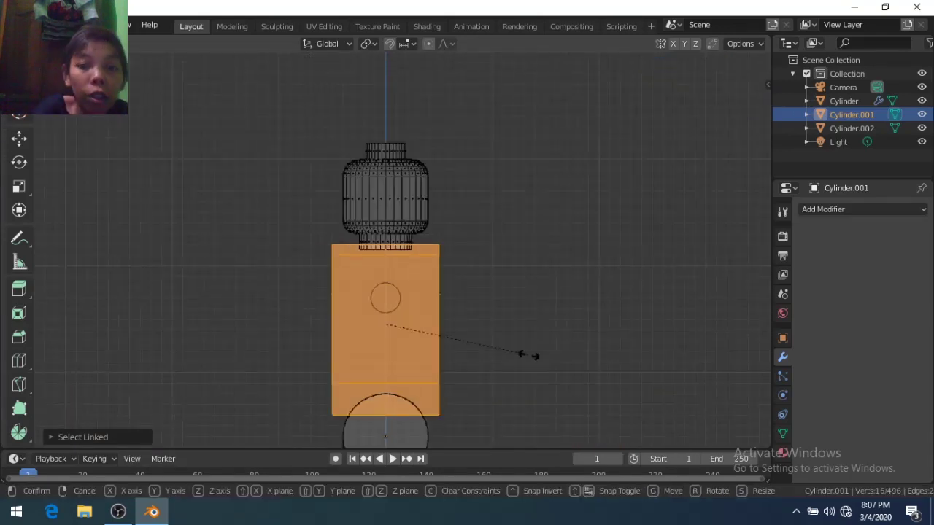
{"action": "key", "text": "x"}
{"action": "left_click", "coordinate": [524, 355]}
{"action": "key", "text": "Tab"}
{"action": "scroll", "coordinate": [516, 355], "scroll_direction": "down", "scroll_amount": 3}
{"action": "middle_click_drag", "start_coordinate": [517, 355], "coordinate": [402, 318]}
- Bevel a ring around the arm cylinder by 0.1
{"action": "left_click", "coordinate": [483, 285]}
{"action": "key", "text": "Tab"}
{"action": "scroll", "coordinate": [485, 289], "scroll_direction": "up", "scroll_amount": 5}
{"action": "left_click", "coordinate": [582, 335], "text": "alt"}
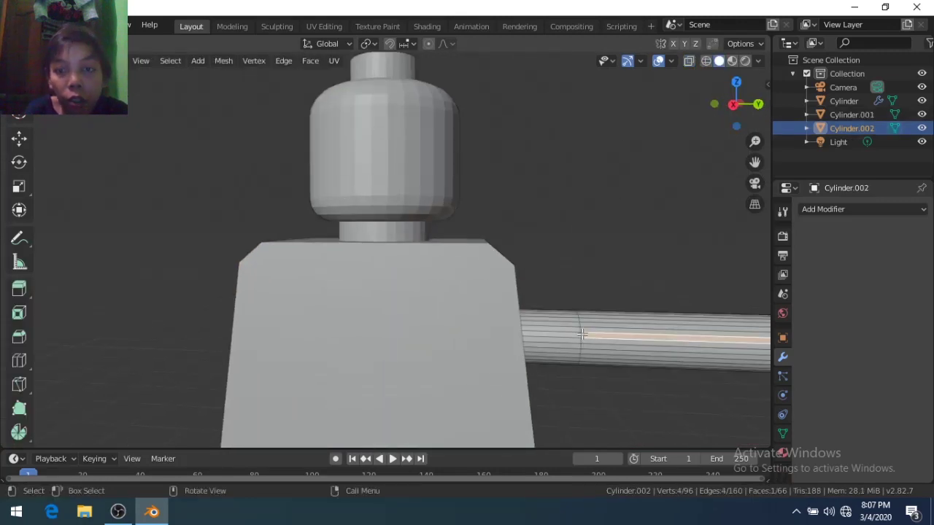
{"action": "left_click", "coordinate": [580, 337], "text": "alt"}
{"action": "key", "text": "ctrl+b"}
{"action": "type", "text": "0.1"}
{"action": "key", "text": "Return"}
- Bevel a second ring farther out on the arm
{"action": "scroll", "coordinate": [656, 358], "scroll_direction": "down", "scroll_amount": 2}
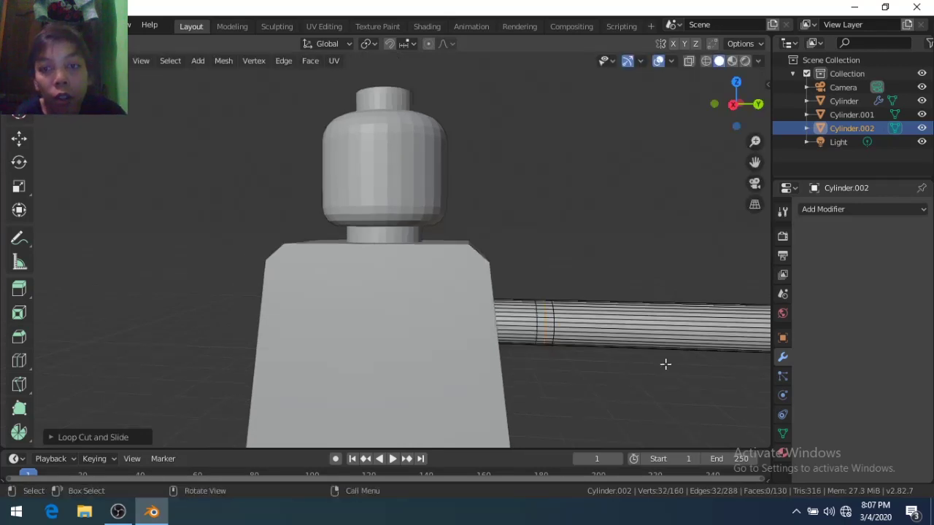
{"action": "middle_click_drag", "start_coordinate": [665, 365], "coordinate": [651, 329]}
{"action": "left_click", "coordinate": [629, 321], "text": "alt"}
{"action": "key", "text": "ctrl+b"}
{"action": "key", "text": "Return"}
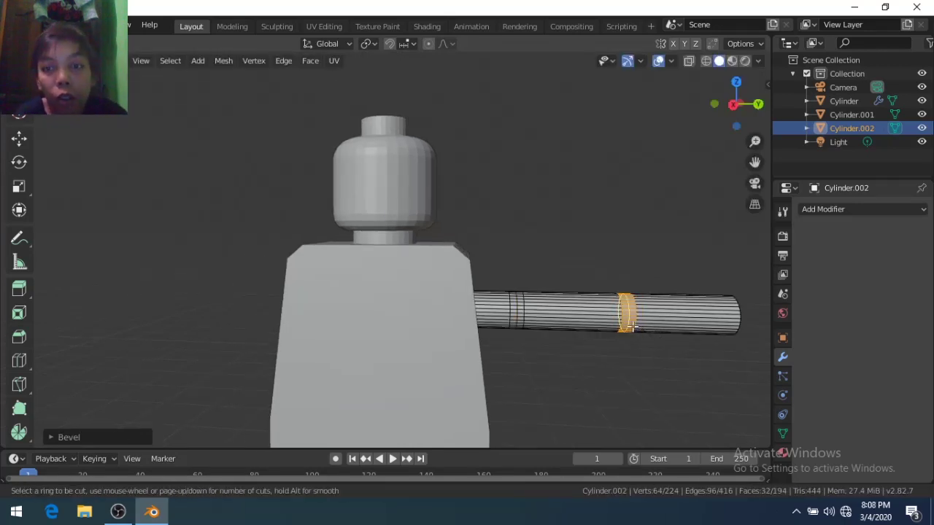
{"action": "key", "text": "Tab"}
{"action": "scroll", "coordinate": [704, 327], "scroll_direction": "down", "scroll_amount": 2}
- Add a Mirror modifier so the arm is copied to the other side
{"action": "left_click", "coordinate": [823, 209]}
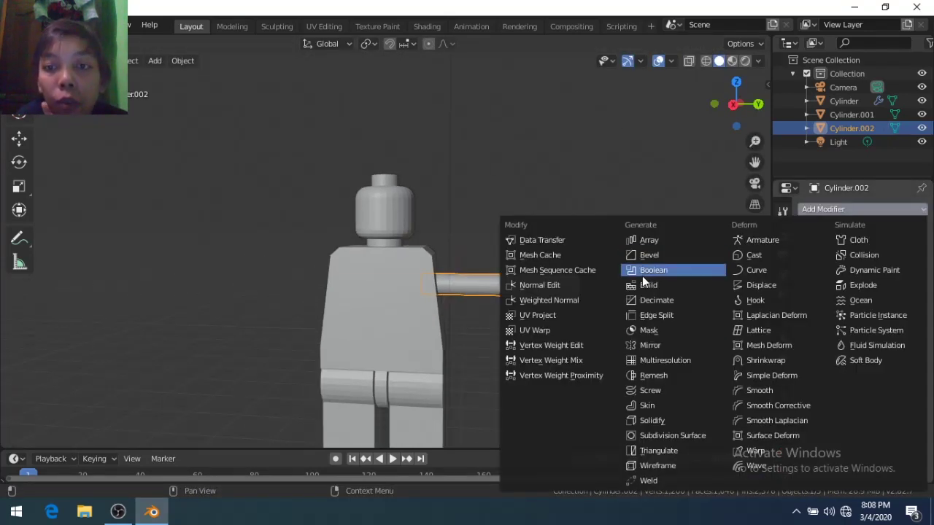
{"action": "left_click", "coordinate": [648, 346]}
{"action": "middle_click_drag", "start_coordinate": [700, 307], "coordinate": [649, 313]}
{"action": "scroll", "coordinate": [559, 334], "scroll_direction": "up", "scroll_amount": 2}
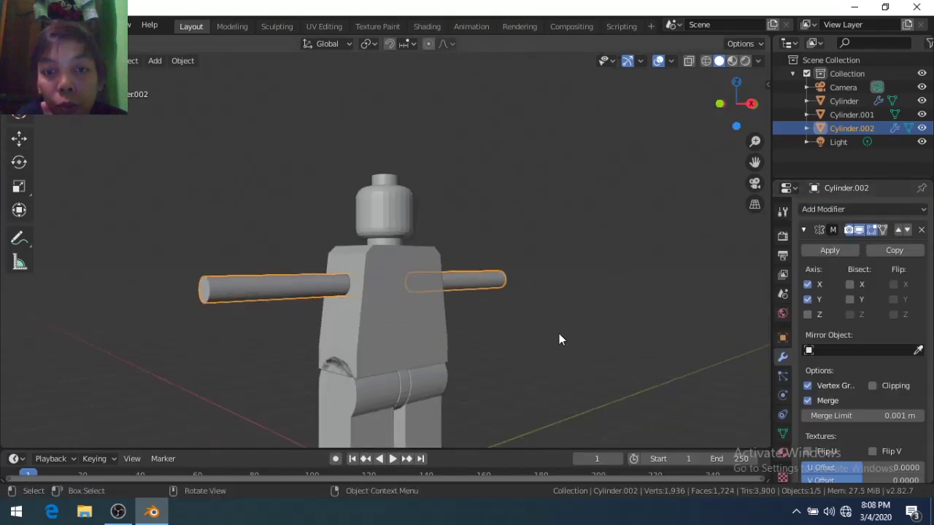
- Add a cylinder to the arm mesh, scale it at the arm's end, and frame it from top view
{"action": "key", "text": "Tab"}
{"action": "middle_click_drag", "start_coordinate": [571, 305], "coordinate": [486, 299]}
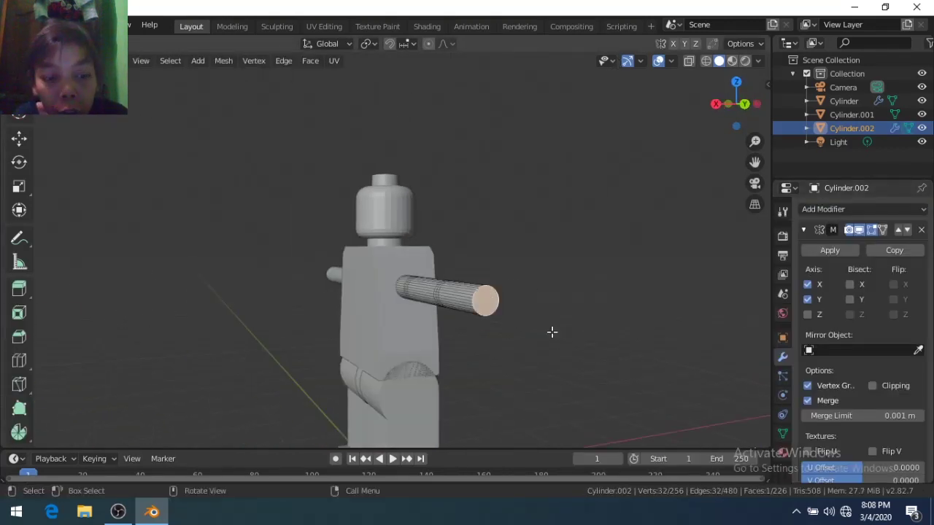
{"action": "key", "text": "shift+a"}
{"action": "left_click", "coordinate": [544, 432]}
{"action": "key", "text": "s"}
{"action": "left_click", "coordinate": [650, 290]}
{"action": "key", "text": "KP_7"}
{"action": "key", "text": "KP_Decimal"}
- In wireframe shading, delete the hand cylinder's end cap faces
{"action": "key", "text": "z"}
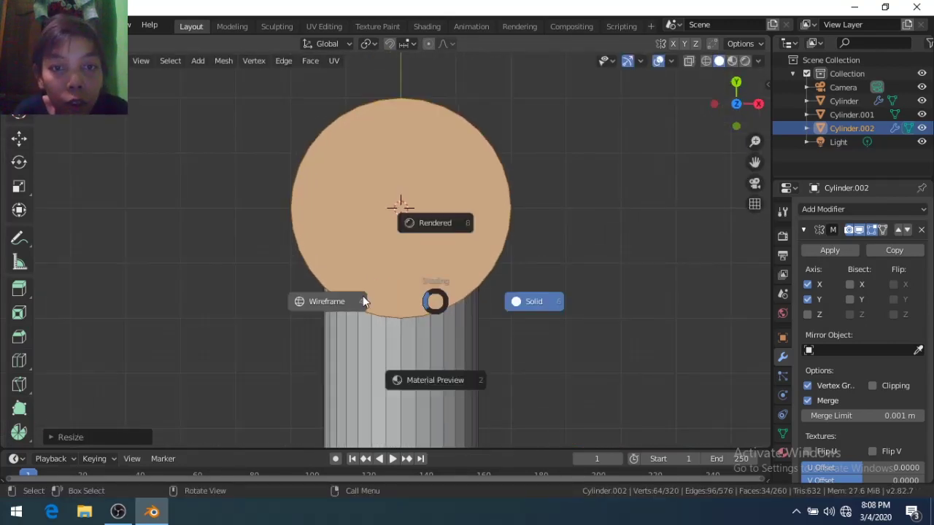
{"action": "left_click", "coordinate": [363, 296]}
{"action": "key", "text": "Tab"}
{"action": "key", "text": "Tab"}
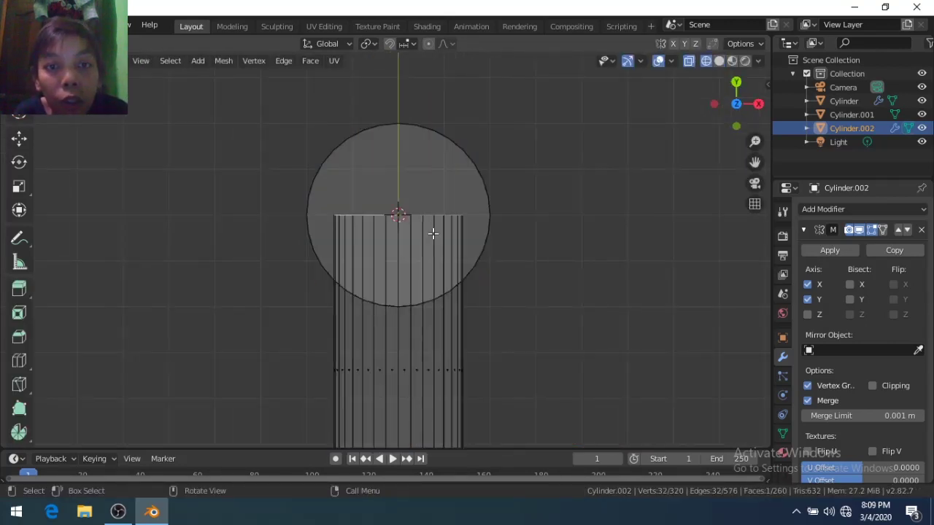
{"action": "middle_click_drag", "start_coordinate": [433, 233], "coordinate": [401, 270]}
{"action": "left_click", "coordinate": [401, 270]}
{"action": "key", "text": "x"}
{"action": "left_click", "coordinate": [416, 325]}
{"action": "key", "text": "x"}
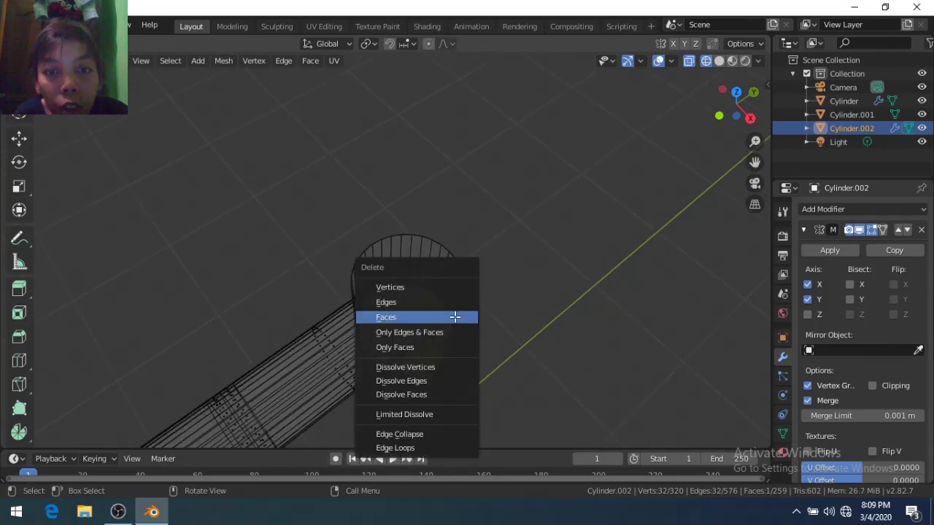
{"action": "left_click", "coordinate": [455, 316]}
- Brush-select the ring's top faces and delete them to open the ring
{"action": "scroll", "coordinate": [452, 264], "scroll_direction": "up", "scroll_amount": 1}
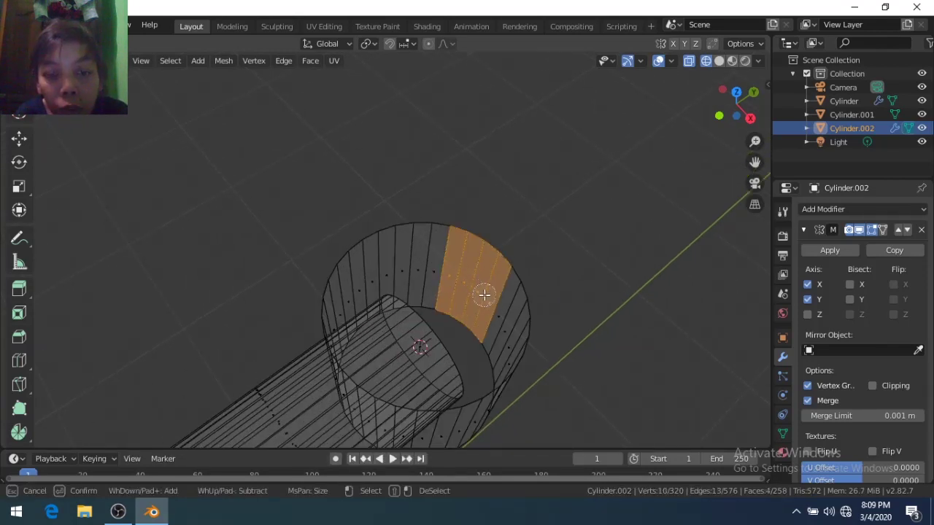
{"action": "key", "text": "Escape"}
{"action": "middle_click_drag", "start_coordinate": [485, 294], "coordinate": [430, 219]}
{"action": "key", "text": "c"}
{"action": "left_click", "coordinate": [432, 197]}
{"action": "key", "text": "Escape"}
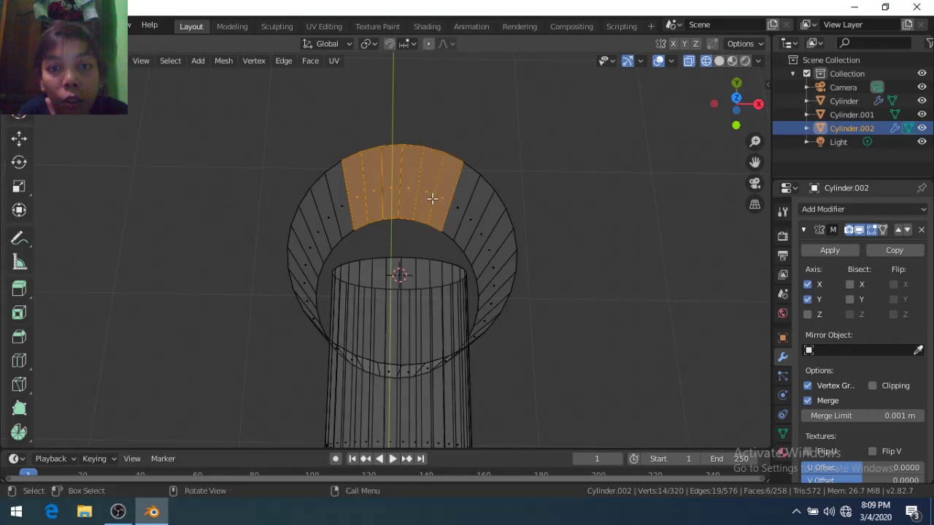
{"action": "key", "text": "KP_1"}
{"action": "key", "text": "x"}
{"action": "left_click", "coordinate": [432, 199]}
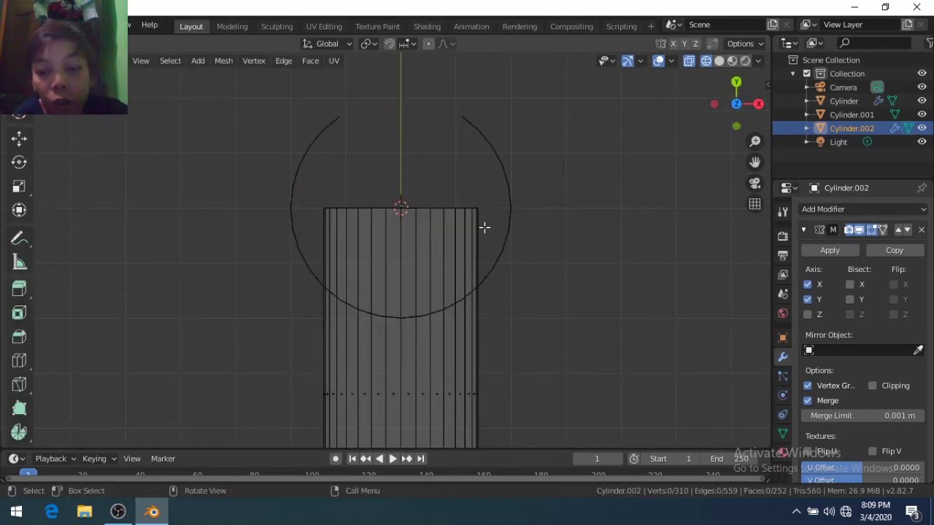
- Extrude the ring's edges and scale them outward into a thick ring
{"action": "key", "text": "g"}
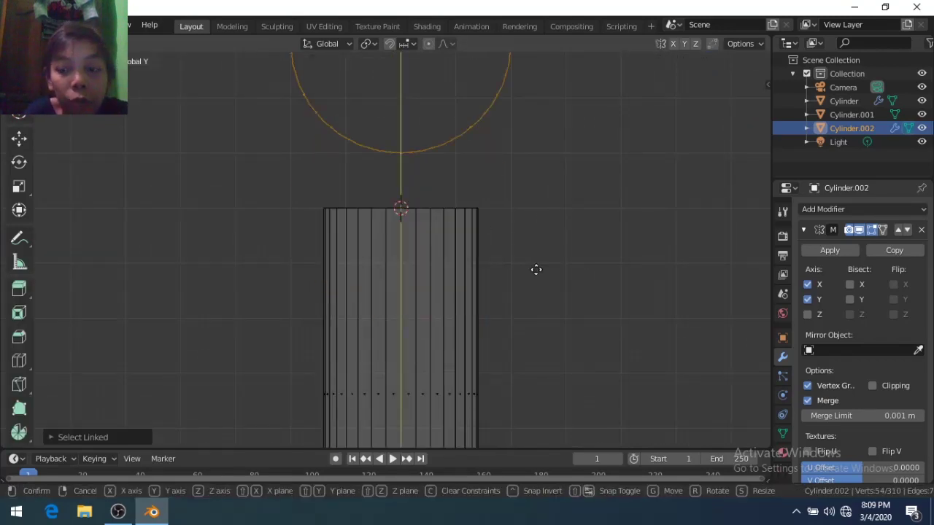
{"action": "left_click", "coordinate": [511, 248]}
{"action": "scroll", "coordinate": [496, 229], "scroll_direction": "down", "scroll_amount": 4}
{"action": "key", "text": "e"}
{"action": "key", "text": "s"}
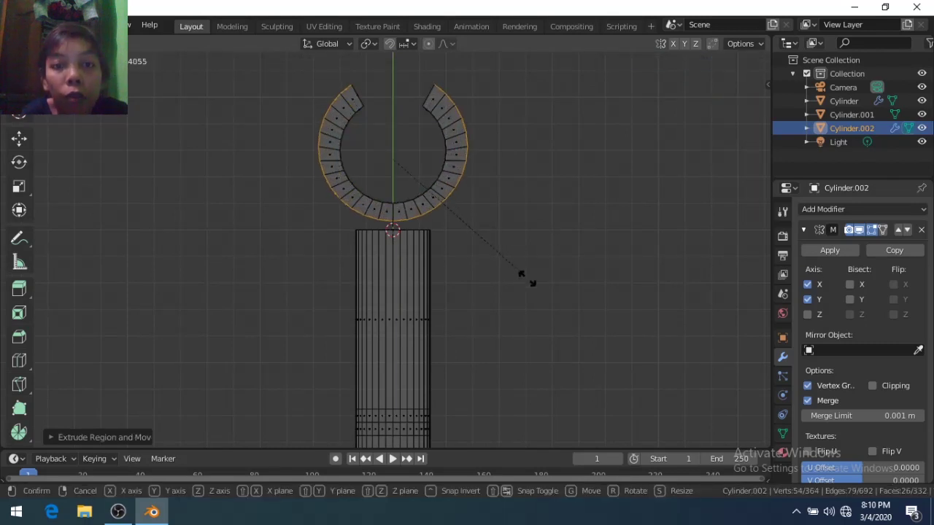
{"action": "left_click", "coordinate": [531, 284]}
- Scale the ring along Y to set its depth, then return to solid shading
{"action": "mouse_move", "coordinate": [532, 284]}
{"action": "middle_mouse_down"}
{"action": "mouse_move", "coordinate": [372, 194]}
{"action": "mouse_move", "coordinate": [361, 206]}
{"action": "middle_mouse_up"}
{"action": "key", "text": "s"}
{"action": "key", "text": "y"}
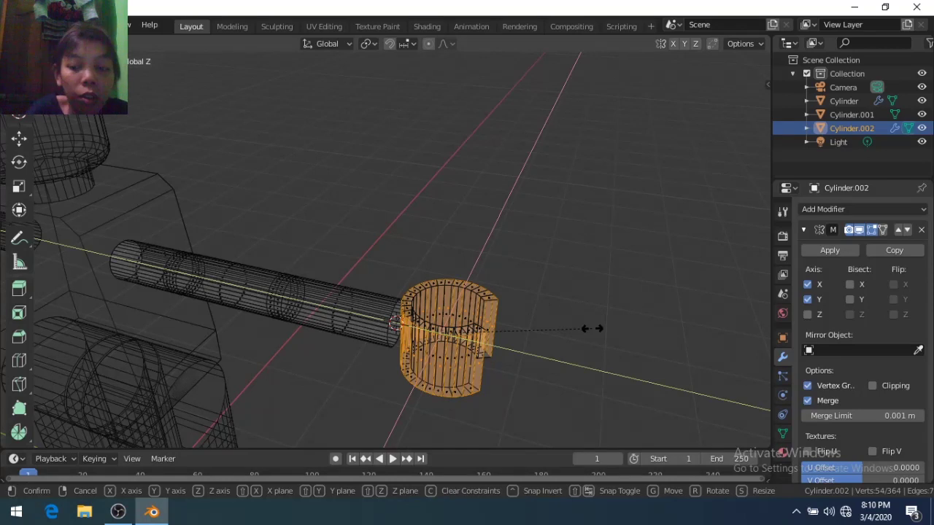
{"action": "left_click", "coordinate": [592, 329]}
{"action": "key", "text": "z"}
{"action": "left_click", "coordinate": [676, 330]}
- Select the whole ring and move it into place at the arm's end
{"action": "key", "text": "Tab"}
{"action": "mouse_move", "coordinate": [676, 330]}
{"action": "middle_mouse_down"}
{"action": "mouse_move", "coordinate": [434, 344]}
{"action": "mouse_move", "coordinate": [472, 330]}
{"action": "middle_mouse_up"}
{"action": "scroll", "coordinate": [436, 353], "scroll_direction": "up", "scroll_amount": 3}
{"action": "key", "text": "Tab"}
{"action": "key", "text": "KP_1"}
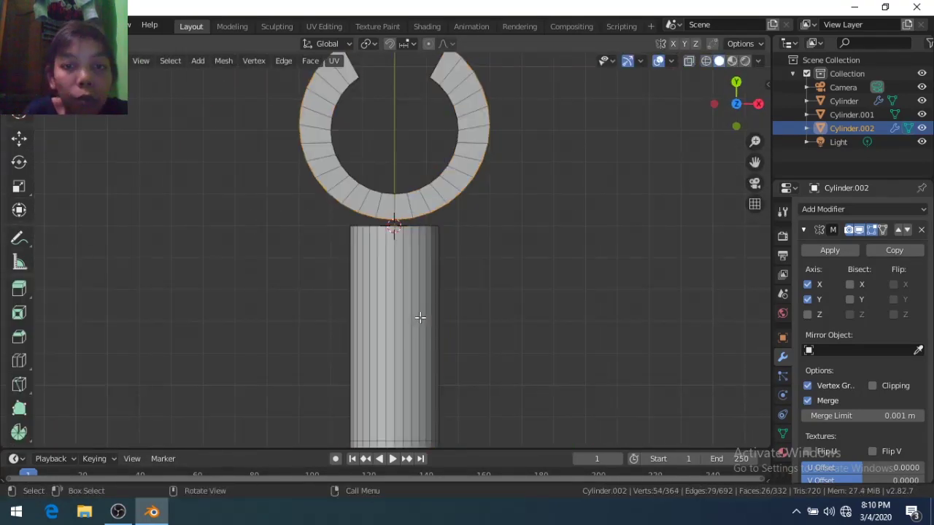
{"action": "key", "text": "l"}
{"action": "key", "text": "g"}
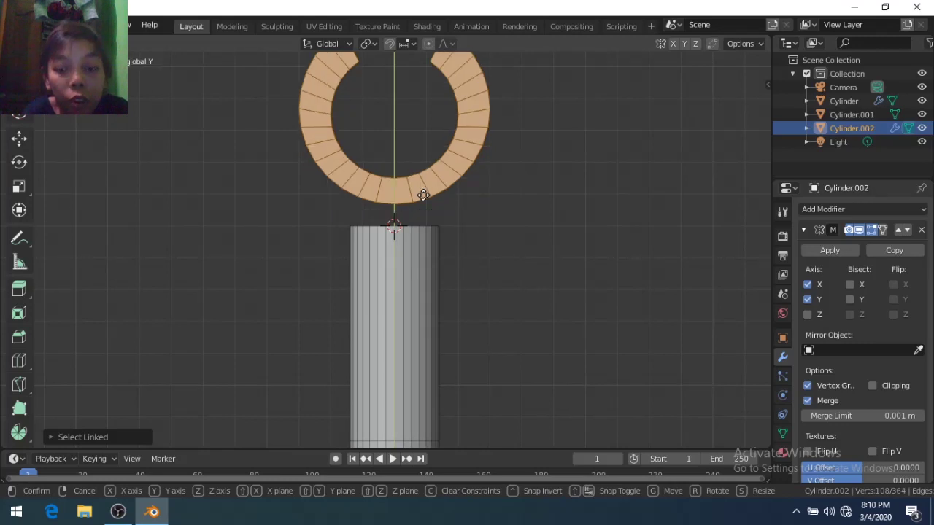
{"action": "left_click", "coordinate": [423, 194]}
- Hide the ring and trial-inset the arm's end face, then undo the inset
{"action": "key", "text": "h"}
{"action": "middle_click_drag", "start_coordinate": [423, 194], "coordinate": [176, 80]}
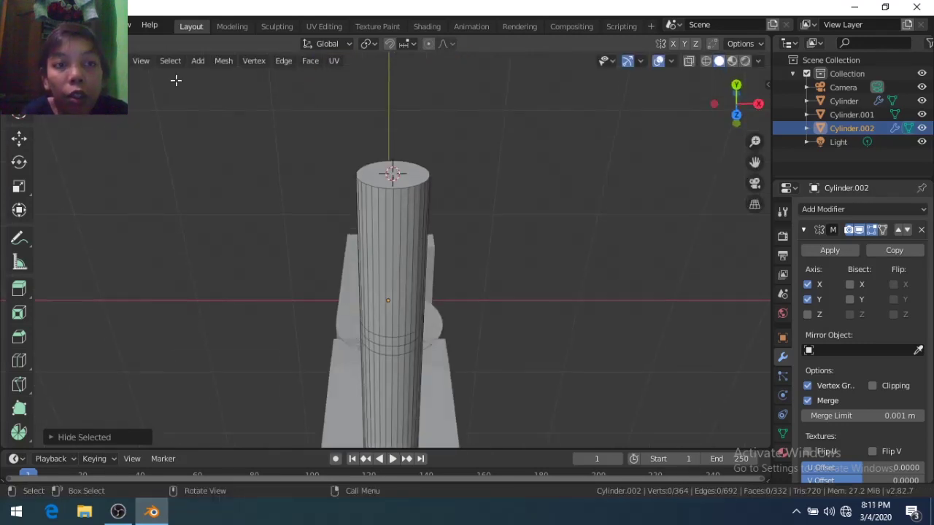
{"action": "key", "text": "e"}
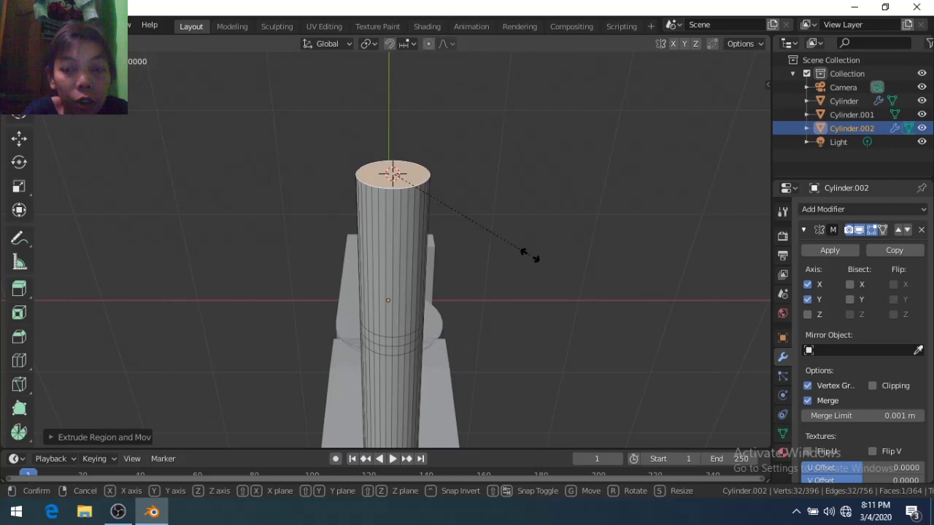
{"action": "key", "text": "s"}
{"action": "key", "text": "Return"}
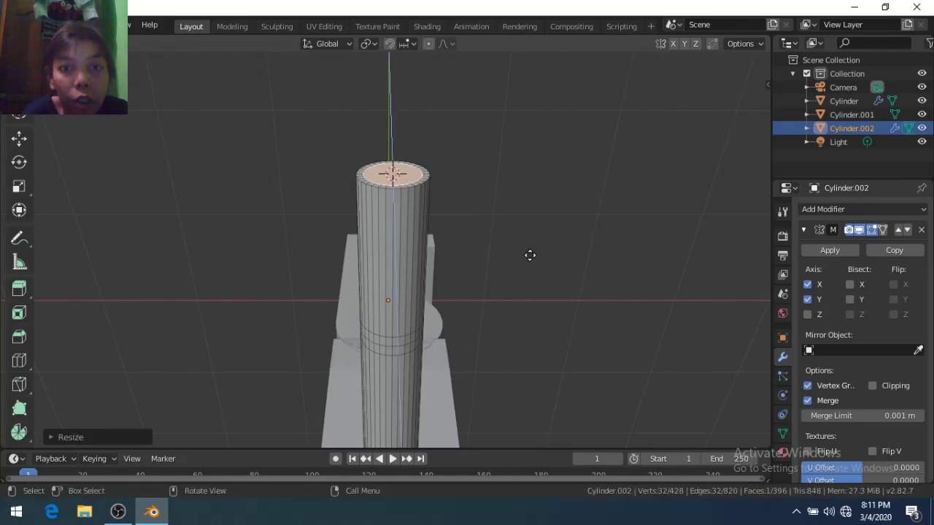
{"action": "left_click", "coordinate": [530, 256]}
{"action": "middle_click_drag", "start_coordinate": [530, 255], "coordinate": [547, 324]}
{"action": "key", "text": "ctrl+z"}
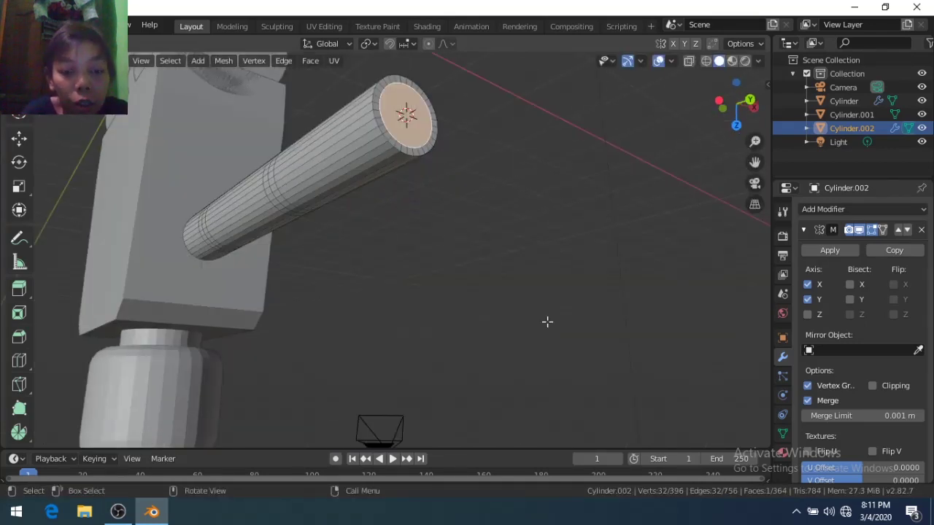
- Inset the arm's end face to leave a rim and push its centre inward
{"action": "key", "text": "e"}
{"action": "key", "text": "s"}
{"action": "key", "text": "Return"}
{"action": "key", "text": "e"}
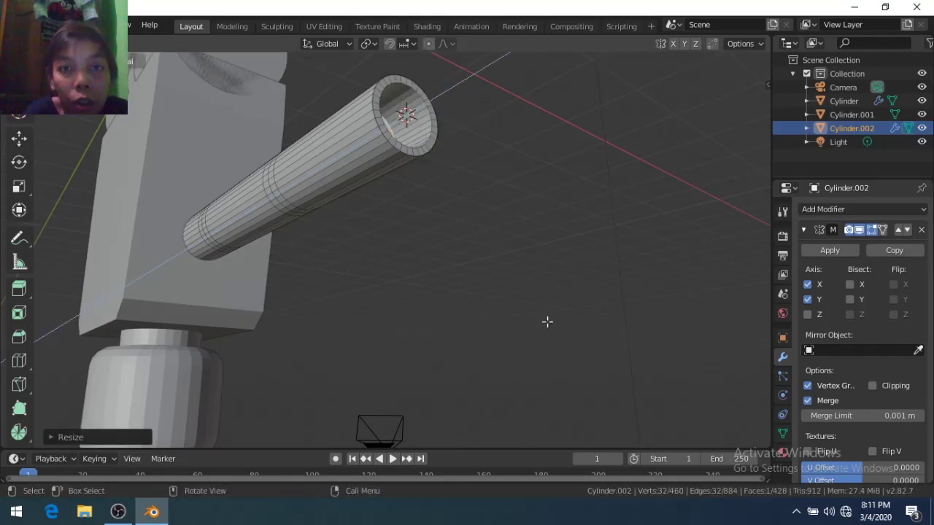
{"action": "left_click", "coordinate": [547, 323]}
{"action": "mouse_move", "coordinate": [547, 323]}
{"action": "middle_mouse_down"}
{"action": "mouse_move", "coordinate": [488, 332]}
{"action": "mouse_move", "coordinate": [503, 353]}
{"action": "mouse_move", "coordinate": [597, 334]}
{"action": "middle_mouse_up"}
- Return to Object Mode and switch to a side view of the arm
{"action": "key", "text": "Tab"}
{"action": "key", "text": "z"}
{"action": "left_click", "coordinate": [574, 319]}
{"action": "key", "text": "Tab"}
{"action": "key", "text": "Tab"}
{"action": "key", "text": "KP_3"}
- Frame the whole figure and apply Shade Smooth to the torso
{"action": "key", "text": "KP_1"}
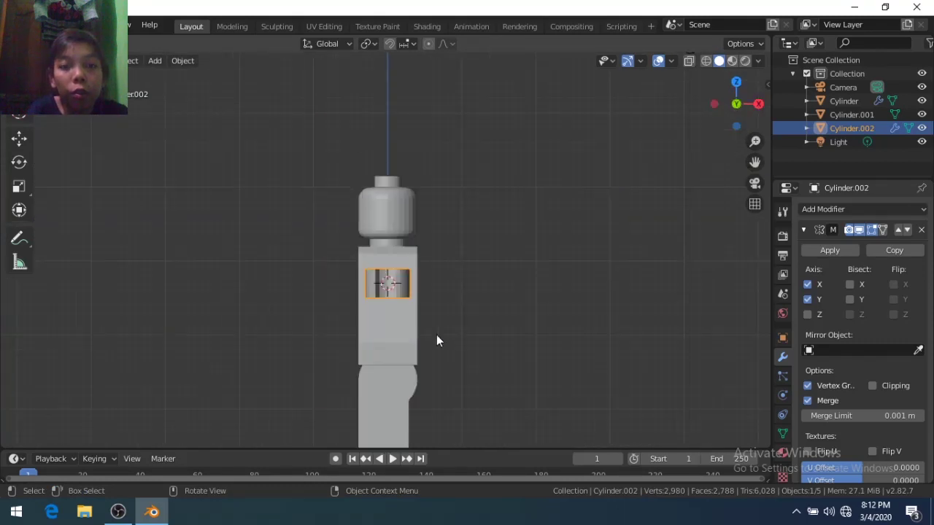
{"action": "key", "text": "KP_3"}
{"action": "scroll", "coordinate": [272, 332], "scroll_direction": "up", "scroll_amount": 3}
{"action": "scroll", "coordinate": [259, 343], "scroll_direction": "down", "scroll_amount": 3}
{"action": "scroll", "coordinate": [241, 321], "scroll_direction": "up", "scroll_amount": 3}
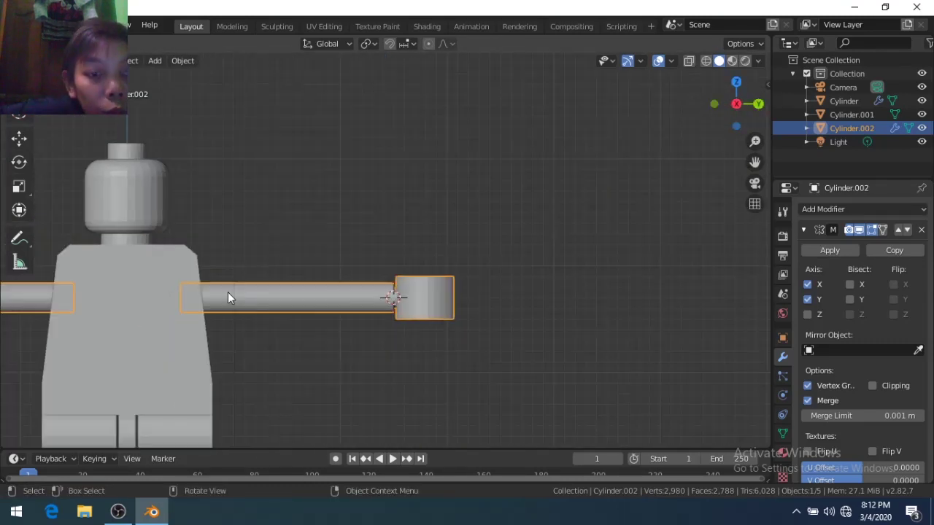
{"action": "middle_click_drag", "start_coordinate": [228, 298], "coordinate": [408, 244], "text": "shift"}
{"action": "left_click", "coordinate": [408, 244]}
{"action": "right_click", "coordinate": [341, 156]}
{"action": "left_click", "coordinate": [340, 155]}
- Add a trial Bevel modifier to the torso, beveling all edges with 4 segments
{"action": "left_click", "coordinate": [888, 209]}
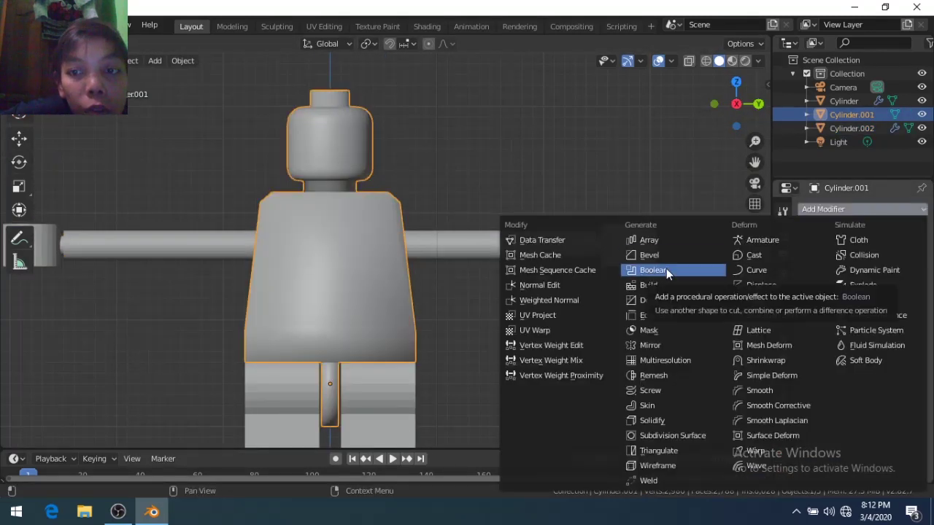
{"action": "left_click", "coordinate": [651, 255]}
{"action": "left_click", "coordinate": [846, 450]}
{"action": "scroll", "coordinate": [376, 303], "scroll_direction": "up", "scroll_amount": 3}
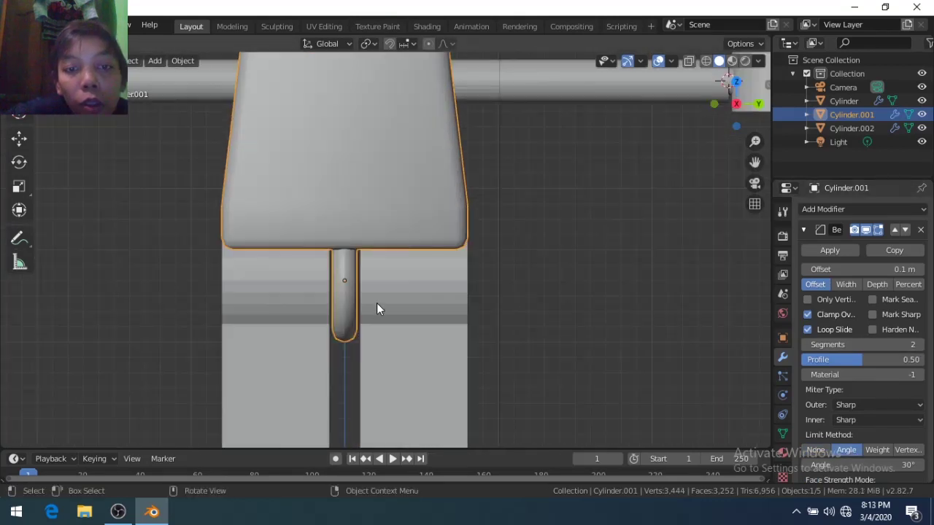
{"action": "left_click", "coordinate": [816, 450]}
{"action": "scroll", "coordinate": [605, 280], "scroll_direction": "down", "scroll_amount": 2}
{"action": "scroll", "coordinate": [604, 279], "scroll_direction": "down", "scroll_amount": 2}
{"action": "left_click", "coordinate": [919, 345]}
{"action": "left_click", "coordinate": [918, 344]}
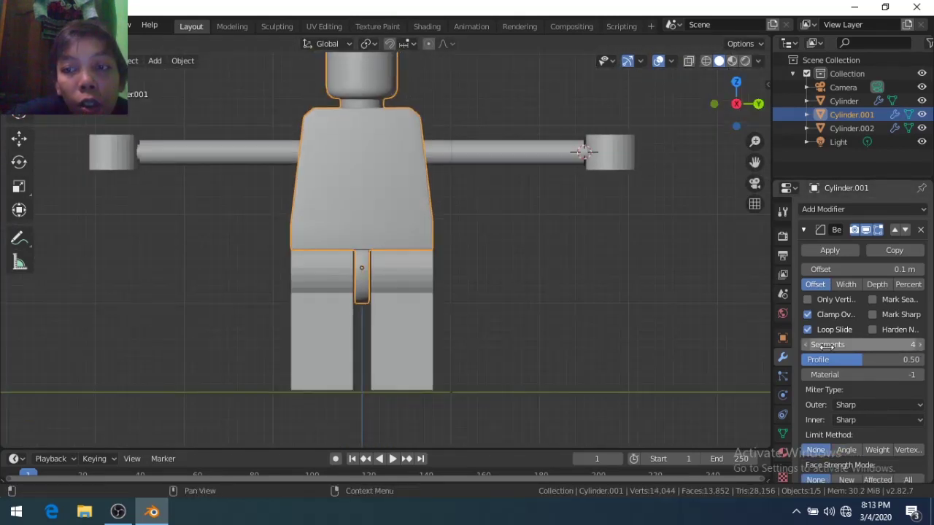
- Remove the trial Bevel, reapply smooth shading, and enter Edit Mode on the torso
{"action": "middle_click_drag", "start_coordinate": [468, 219], "coordinate": [470, 300], "text": "shift"}
{"action": "scroll", "coordinate": [470, 301], "scroll_direction": "up", "scroll_amount": 2}
{"action": "left_click", "coordinate": [920, 230]}
{"action": "right_click", "coordinate": [414, 246]}
{"action": "left_click", "coordinate": [414, 246]}
{"action": "key", "text": "Tab"}
- Separate the head as Cylinder.003 and add a Subdivision Surface modifier to it
{"action": "key", "text": "l"}
{"action": "key", "text": "p"}
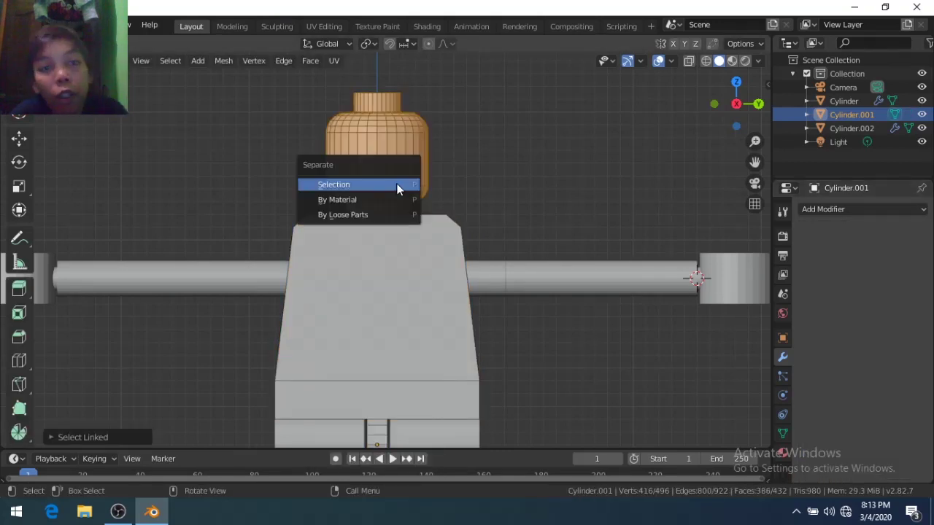
{"action": "left_click", "coordinate": [397, 183]}
{"action": "key", "text": "Tab"}
{"action": "left_click", "coordinate": [823, 209]}
{"action": "left_click", "coordinate": [851, 141]}
{"action": "left_click", "coordinate": [840, 210]}
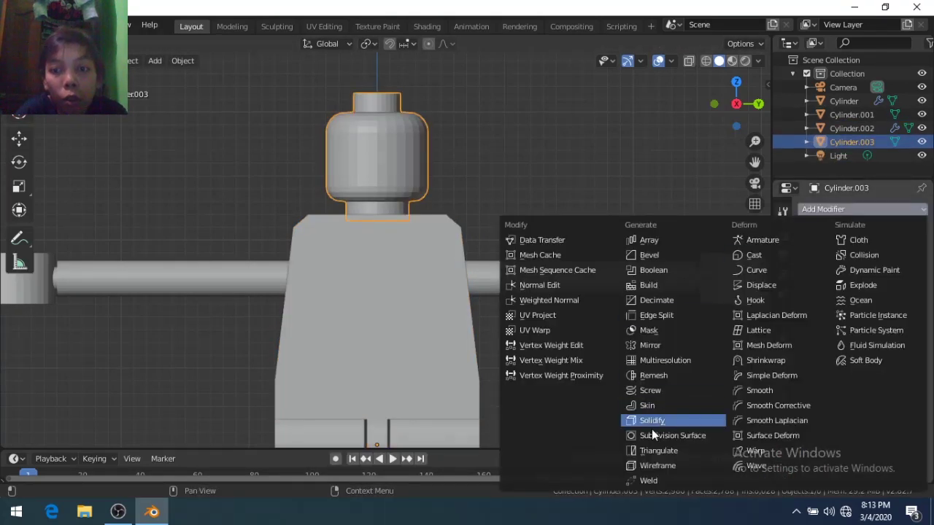
{"action": "left_click", "coordinate": [653, 435]}
- Loop-cut the head near its top and bottom, then return to Object Mode
{"action": "key", "text": "Tab"}
{"action": "key", "text": "ctrl+r"}
{"action": "left_click", "coordinate": [379, 144]}
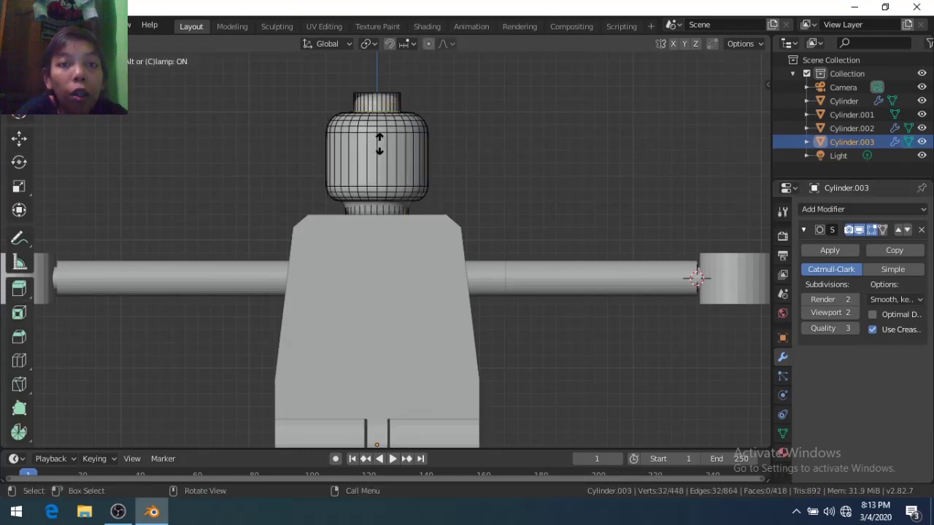
{"action": "left_click", "coordinate": [378, 143]}
{"action": "left_click", "coordinate": [389, 78]}
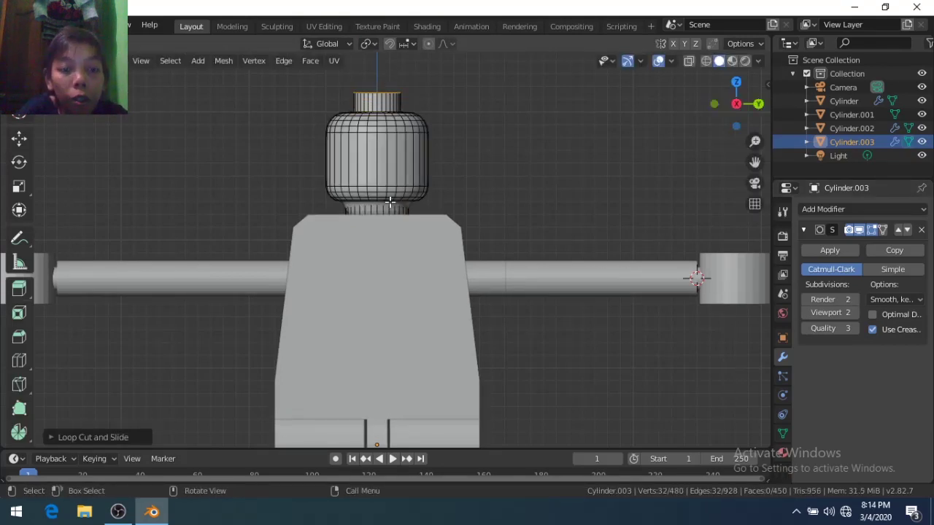
{"action": "left_click", "coordinate": [380, 260]}
{"action": "left_click", "coordinate": [386, 183]}
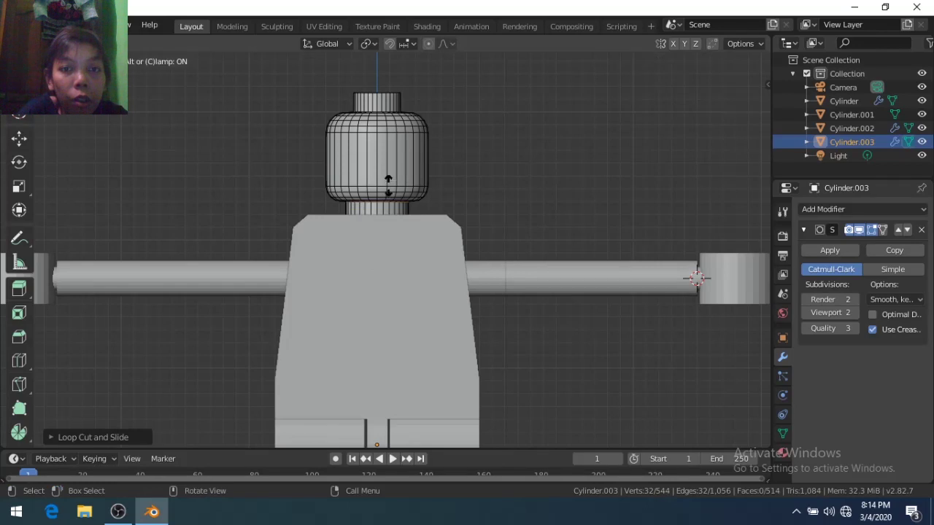
{"action": "key", "text": "Tab"}
{"action": "middle_click_drag", "start_coordinate": [386, 155], "coordinate": [402, 219]}
{"action": "left_click", "coordinate": [403, 234]}
- Add a Bevel modifier with 2 segments to the torso
{"action": "left_click", "coordinate": [823, 209]}
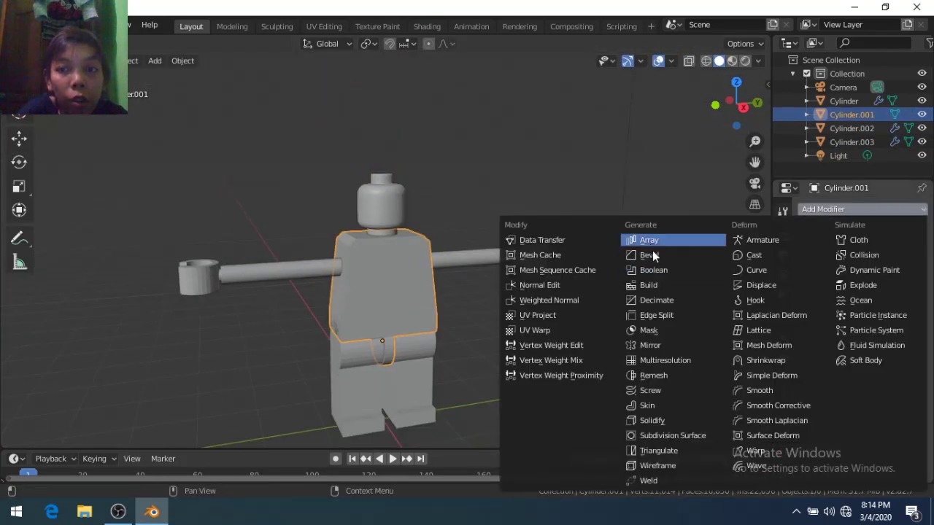
{"action": "left_click", "coordinate": [653, 250]}
{"action": "scroll", "coordinate": [404, 290], "scroll_direction": "up", "scroll_amount": 5}
{"action": "middle_click_drag", "start_coordinate": [403, 290], "coordinate": [344, 261]}
{"action": "scroll", "coordinate": [407, 223], "scroll_direction": "down", "scroll_amount": 3}
{"action": "left_click", "coordinate": [916, 344]}
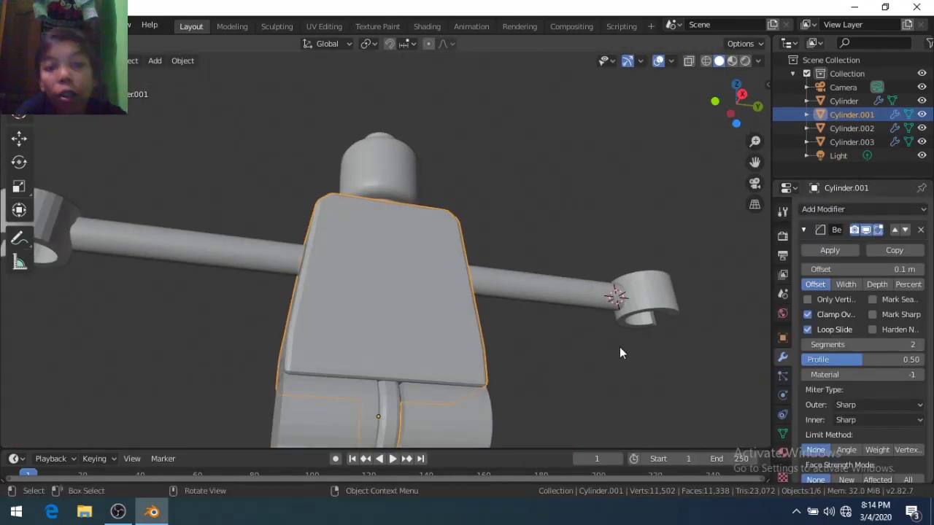
{"action": "scroll", "coordinate": [437, 319], "scroll_direction": "down", "scroll_amount": 2}
{"action": "scroll", "coordinate": [438, 318], "scroll_direction": "down", "scroll_amount": 2}
{"action": "scroll", "coordinate": [444, 376], "scroll_direction": "up", "scroll_amount": 5}
- Raise the arms object slightly along Z
{"action": "left_click", "coordinate": [352, 325]}
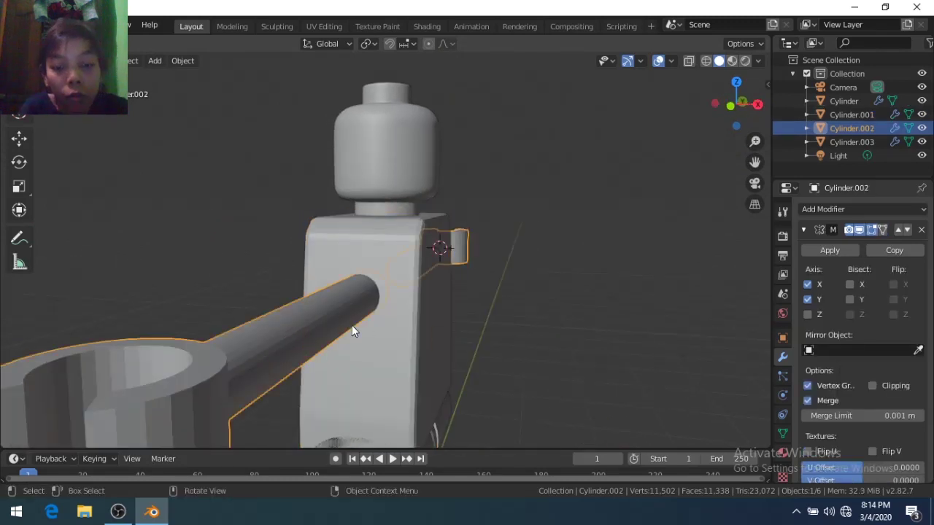
{"action": "key", "text": "g"}
{"action": "key", "text": "z"}
{"action": "left_click", "coordinate": [352, 326]}
{"action": "middle_click_drag", "start_coordinate": [352, 325], "coordinate": [448, 298]}
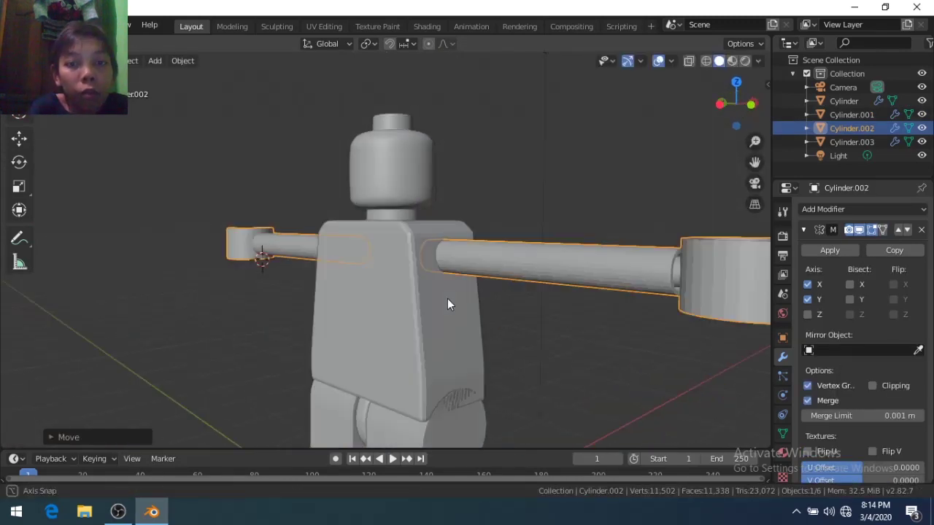
{"action": "scroll", "coordinate": [519, 314], "scroll_direction": "down", "scroll_amount": 3}
- Hide the camera and light from the viewport and frame the whole figure
{"action": "key", "text": "KP_1"}
{"action": "key", "text": "KP_3"}
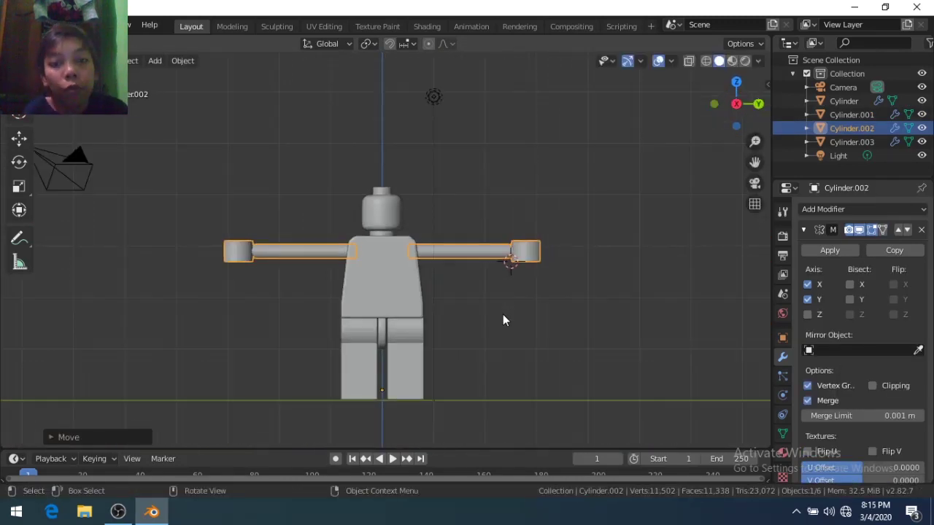
{"action": "key", "text": "KP_Decimal"}
{"action": "left_click", "coordinate": [922, 156]}
{"action": "left_click", "coordinate": [922, 87]}
{"action": "key", "text": "Home"}
{"action": "scroll", "coordinate": [488, 330], "scroll_direction": "up", "scroll_amount": 2}
- Add an armature at the figure's hips and frame the front orthographic view
{"action": "key", "text": "shift+a"}
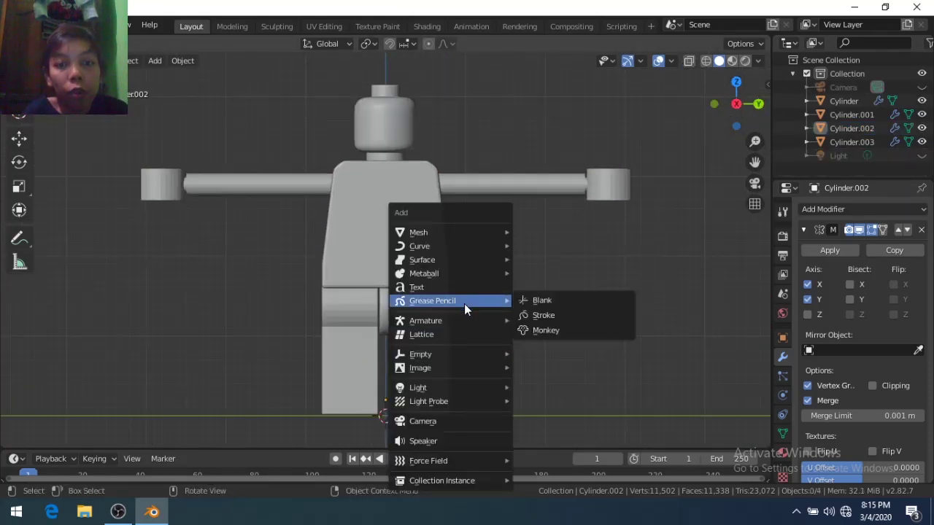
{"action": "left_click", "coordinate": [467, 319]}
{"action": "left_click", "coordinate": [382, 328]}
{"action": "scroll", "coordinate": [427, 348], "scroll_direction": "up", "scroll_amount": 3}
{"action": "left_click", "coordinate": [428, 348]}
{"action": "scroll", "coordinate": [396, 355], "scroll_direction": "down", "scroll_amount": 2}
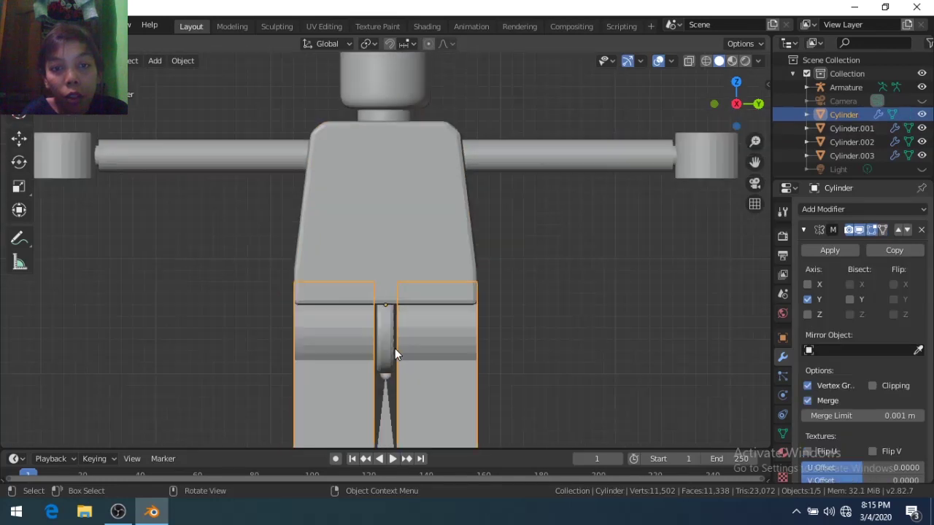
{"action": "middle_click_drag", "start_coordinate": [396, 355], "coordinate": [491, 343]}
{"action": "key", "text": "KP_1"}
- Select the armature in side view and expand its skeleton display settings
{"action": "left_click", "coordinate": [416, 273]}
{"action": "scroll", "coordinate": [451, 350], "scroll_direction": "down", "scroll_amount": 3}
{"action": "key", "text": "KP_3"}
{"action": "scroll", "coordinate": [423, 361], "scroll_direction": "up", "scroll_amount": 3}
{"action": "left_click", "coordinate": [390, 366]}
{"action": "scroll", "coordinate": [656, 380], "scroll_direction": "down", "scroll_amount": 2}
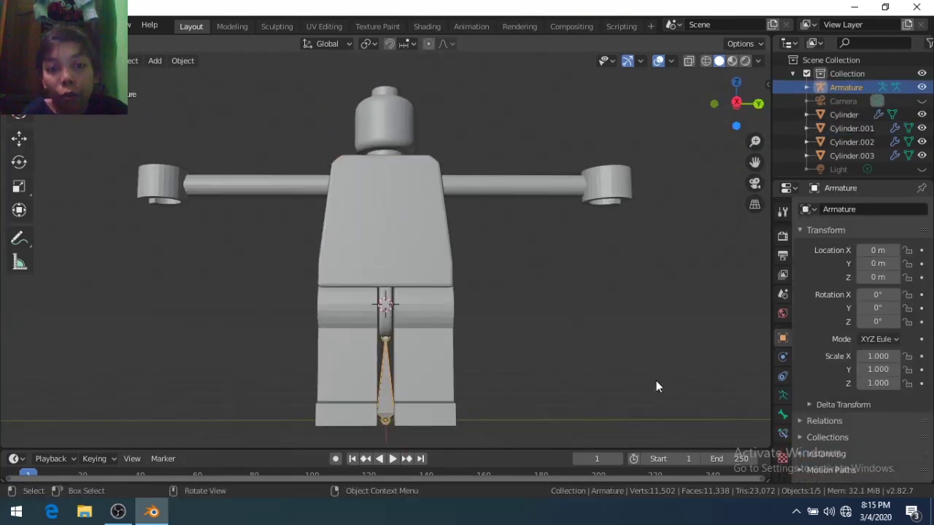
{"action": "scroll", "coordinate": [559, 399], "scroll_direction": "up", "scroll_amount": 3}
{"action": "scroll", "coordinate": [559, 400], "scroll_direction": "down", "scroll_amount": 3}
{"action": "left_click", "coordinate": [783, 395]}
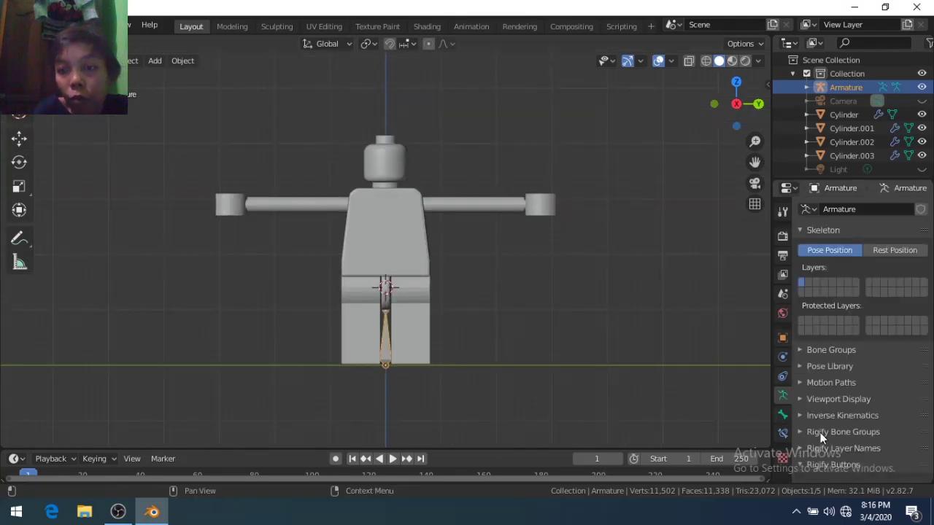
{"action": "left_click", "coordinate": [802, 401]}
{"action": "scroll", "coordinate": [540, 329], "scroll_direction": "up", "scroll_amount": 3}
- In Edit Mode, create the hip bone and shift it sideways along X and Y
{"action": "key", "text": "Tab"}
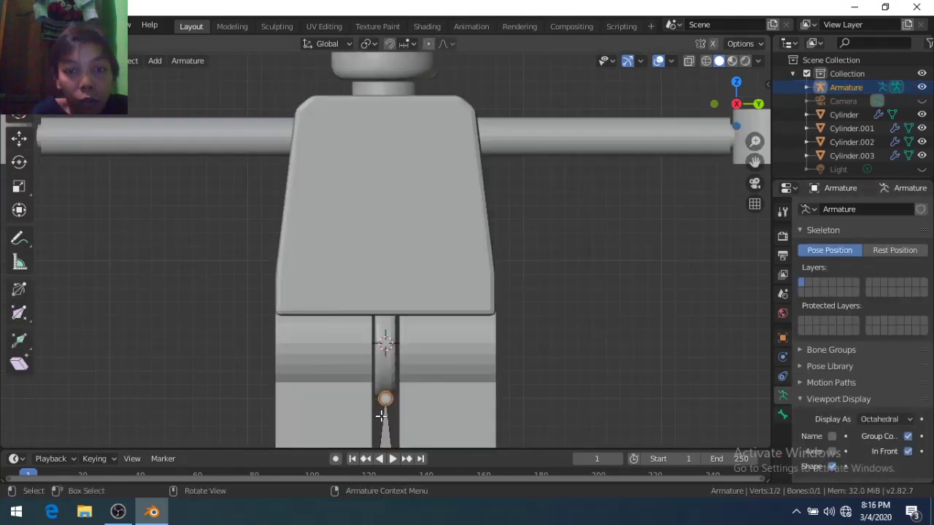
{"action": "key", "text": "shift+a"}
{"action": "key", "text": "g"}
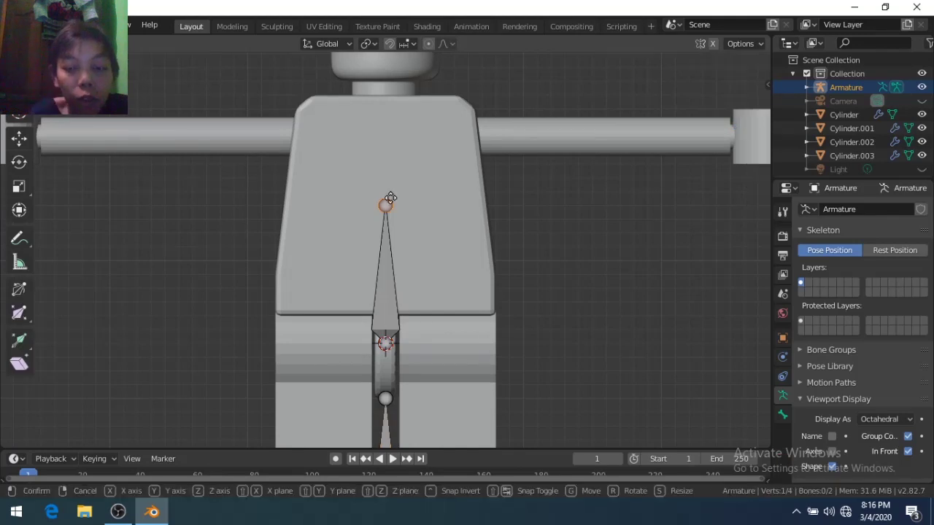
{"action": "key", "text": "x"}
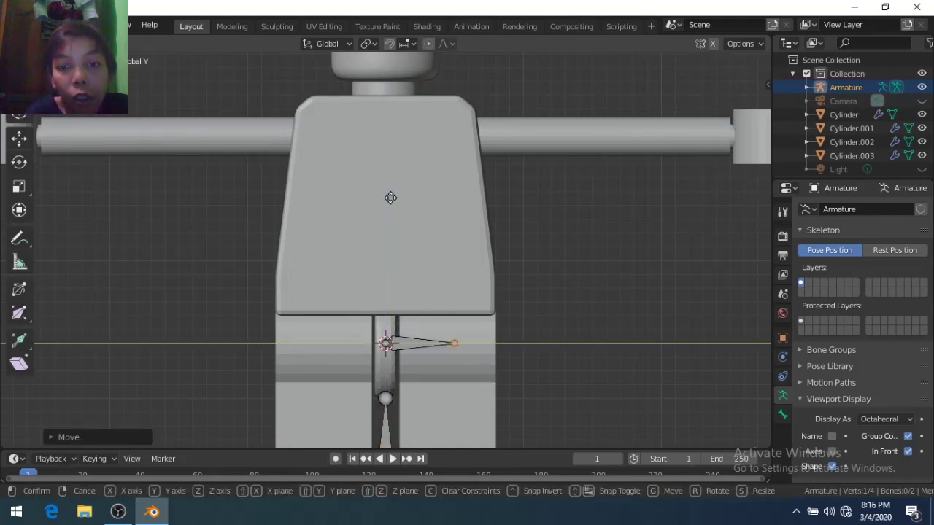
{"action": "left_click", "coordinate": [391, 198]}
{"action": "scroll", "coordinate": [390, 198], "scroll_direction": "down", "scroll_amount": 3}
{"action": "scroll", "coordinate": [433, 281], "scroll_direction": "down", "scroll_amount": 2}
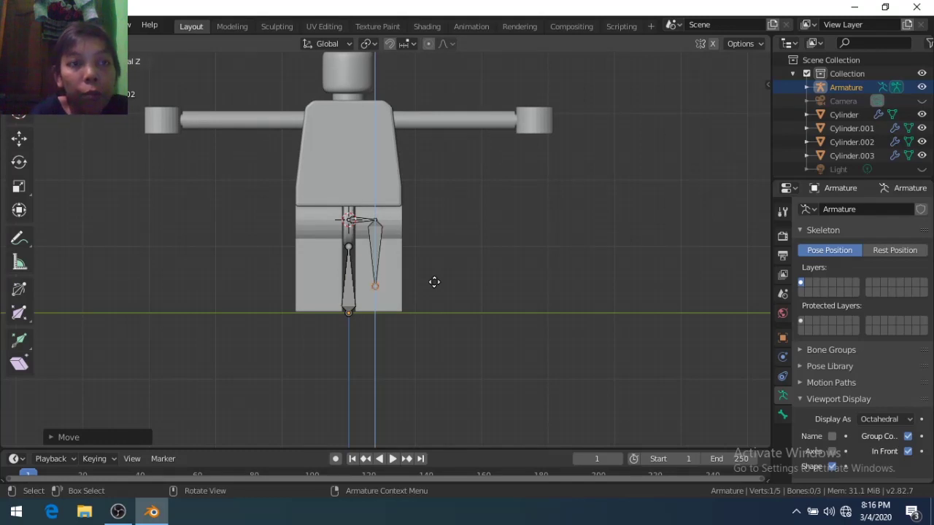
{"action": "key", "text": "Escape"}
{"action": "scroll", "coordinate": [434, 281], "scroll_direction": "up", "scroll_amount": 3}
{"action": "key", "text": "g"}
{"action": "key", "text": "x"}
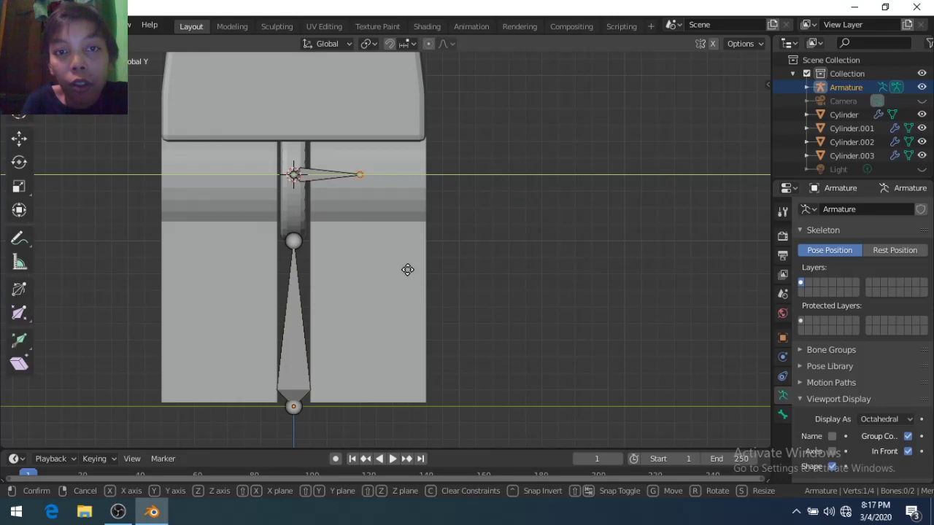
{"action": "left_click", "coordinate": [407, 270]}
{"action": "key", "text": "g"}
{"action": "key", "text": "y"}
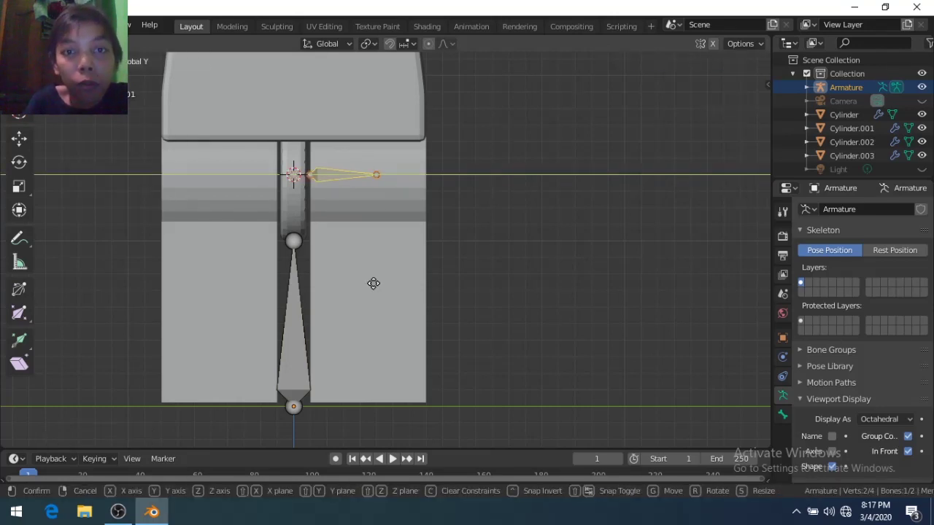
{"action": "left_click", "coordinate": [374, 283]}
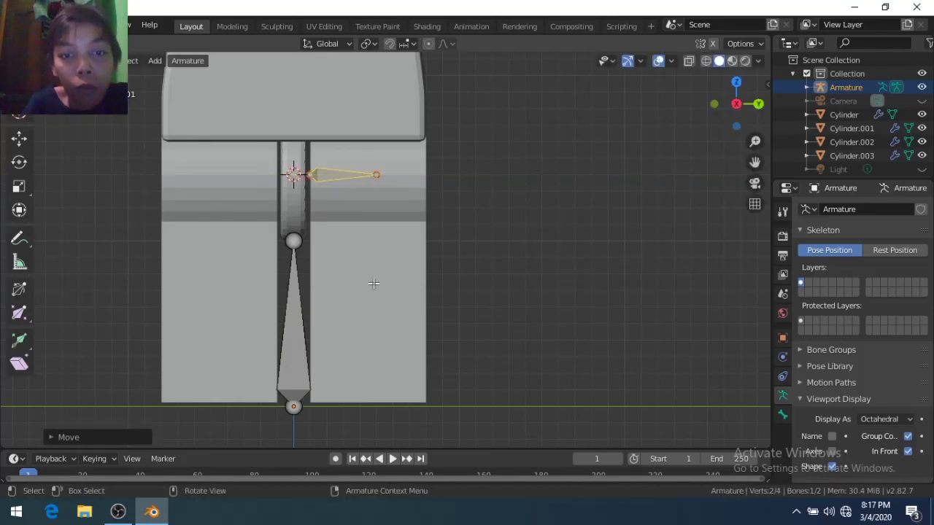
- Lengthen the hip bone's tip outward along Y, viewing the figure in wireframe
{"action": "left_click", "coordinate": [376, 174]}
{"action": "key", "text": "g"}
{"action": "key", "text": "y"}
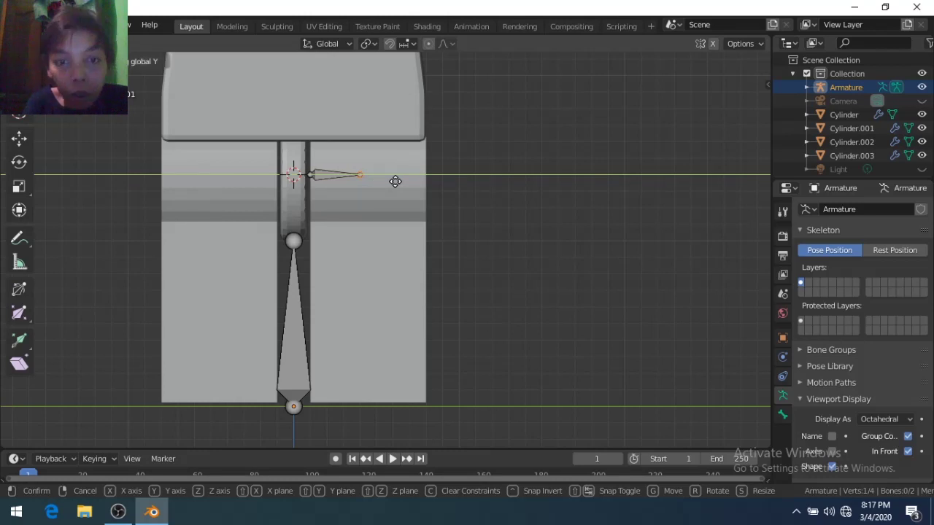
{"action": "left_click", "coordinate": [395, 181]}
{"action": "key", "text": "z"}
{"action": "left_click", "coordinate": [339, 231]}
{"action": "scroll", "coordinate": [339, 231], "scroll_direction": "up", "scroll_amount": 3}
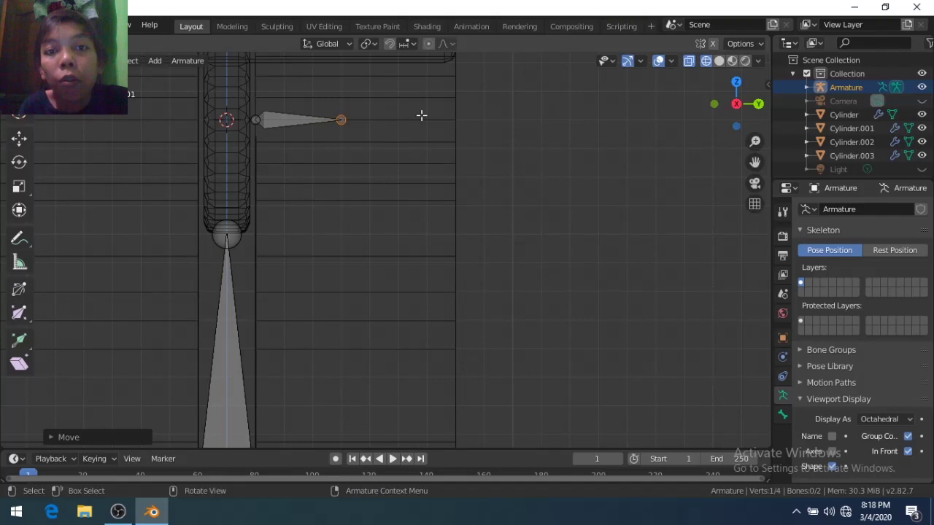
{"action": "scroll", "coordinate": [304, 204], "scroll_direction": "down", "scroll_amount": 2}
{"action": "scroll", "coordinate": [304, 204], "scroll_direction": "up", "scroll_amount": 2}
{"action": "key", "text": "g"}
{"action": "key", "text": "y"}
{"action": "left_click", "coordinate": [309, 206]}
{"action": "scroll", "coordinate": [310, 206], "scroll_direction": "down", "scroll_amount": 2}
- Extrude the thigh and shin bones straight down along Z
{"action": "key", "text": "e"}
{"action": "key", "text": "z"}
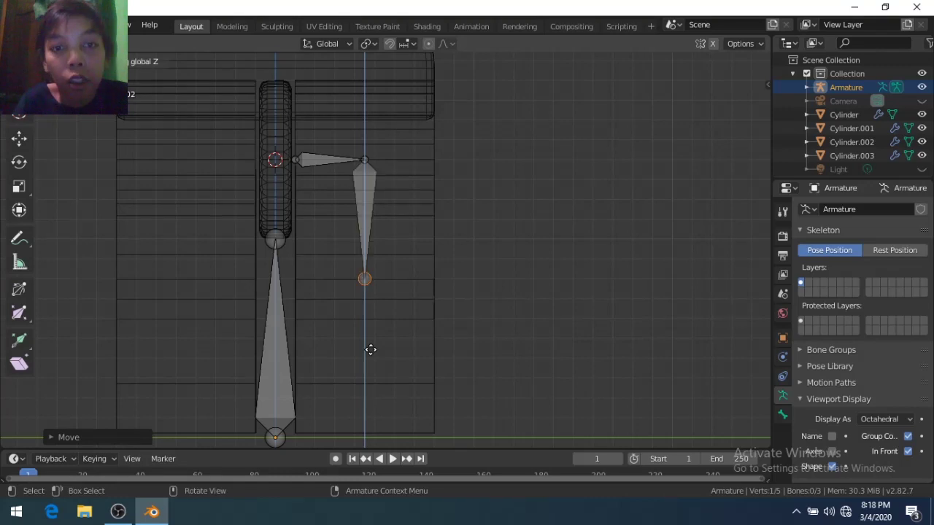
{"action": "left_click", "coordinate": [371, 349]}
{"action": "key", "text": "e"}
{"action": "key", "text": "z"}
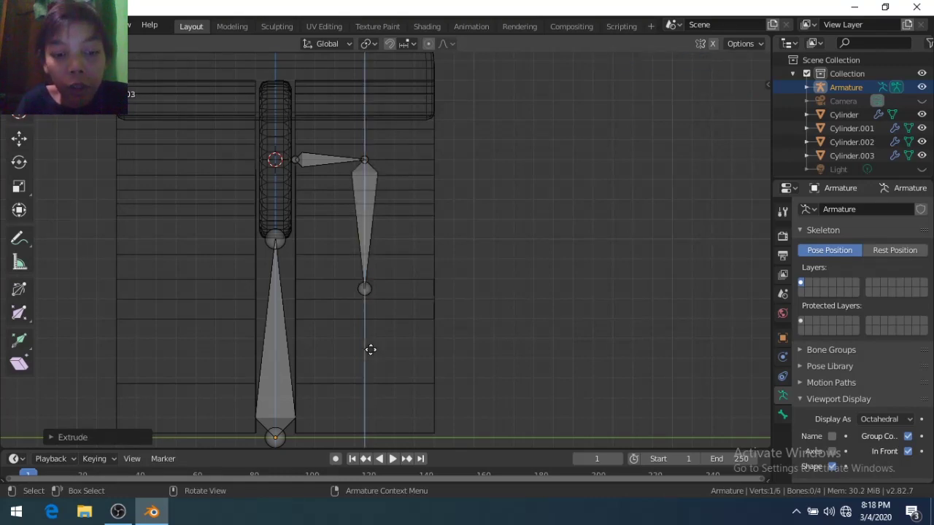
{"action": "left_click", "coordinate": [370, 349]}
{"action": "mouse_move", "coordinate": [371, 349]}
{"action": "middle_mouse_down"}
{"action": "mouse_move", "coordinate": [377, 361]}
{"action": "mouse_move", "coordinate": [355, 385]}
{"action": "middle_mouse_up"}
{"action": "key", "text": "KP_1"}
- Extrude a further bone down the leg and the foot bone, adjusting it along X
{"action": "key", "text": "e"}
{"action": "key", "text": "z"}
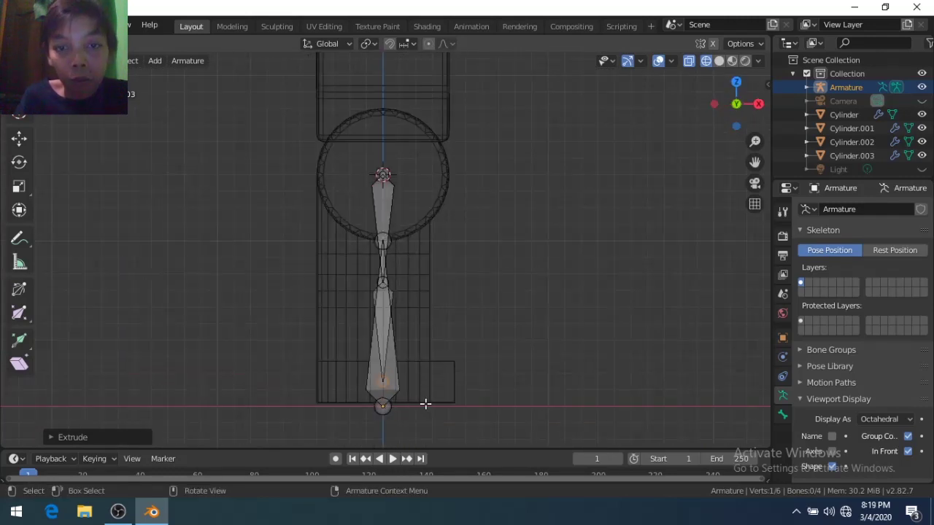
{"action": "left_click", "coordinate": [426, 404]}
{"action": "left_click", "coordinate": [491, 396]}
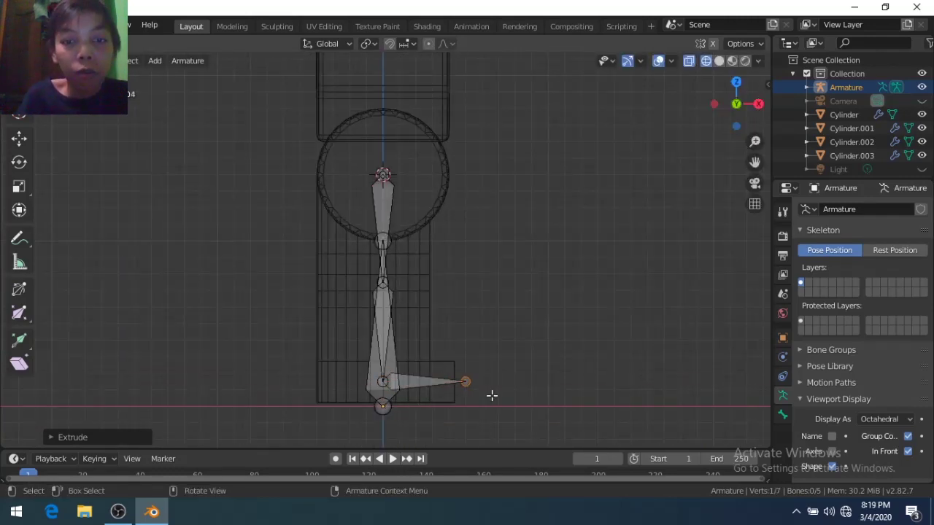
{"action": "key", "text": "e"}
{"action": "left_click", "coordinate": [437, 385]}
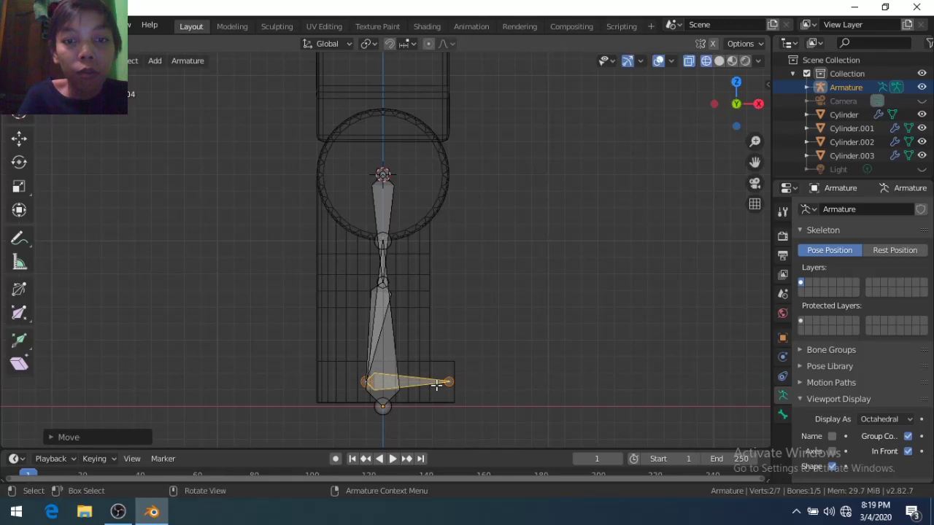
{"action": "key", "text": "e"}
{"action": "key", "text": "x"}
{"action": "left_click", "coordinate": [396, 384]}
{"action": "scroll", "coordinate": [402, 302], "scroll_direction": "up", "scroll_amount": 5}
{"action": "scroll", "coordinate": [406, 312], "scroll_direction": "down", "scroll_amount": 3}
{"action": "scroll", "coordinate": [411, 324], "scroll_direction": "up", "scroll_amount": 1}
- Adjust the selected bone vertically in side view, then inspect the leg chain
{"action": "key", "text": "KP_3"}
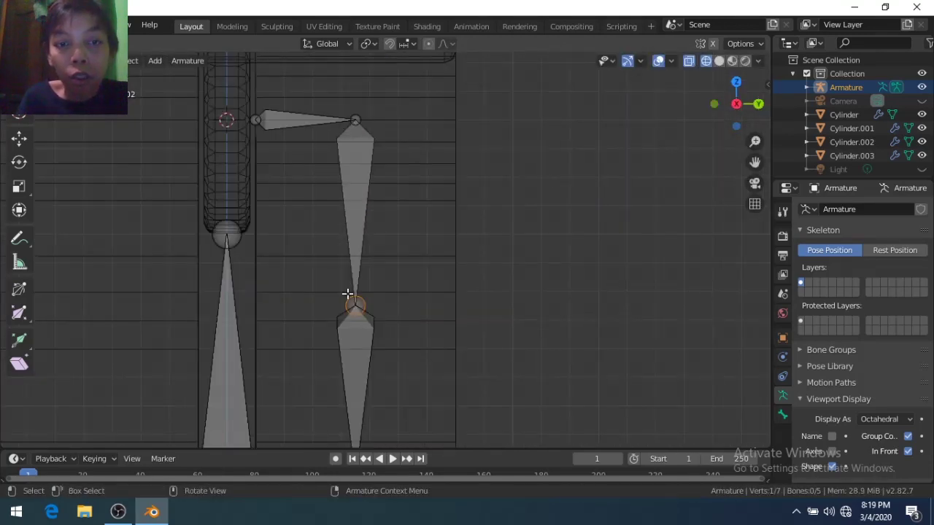
{"action": "key", "text": "e"}
{"action": "key", "text": "z"}
{"action": "left_click", "coordinate": [393, 312]}
{"action": "key", "text": "KP_1"}
{"action": "scroll", "coordinate": [393, 312], "scroll_direction": "down", "scroll_amount": 3}
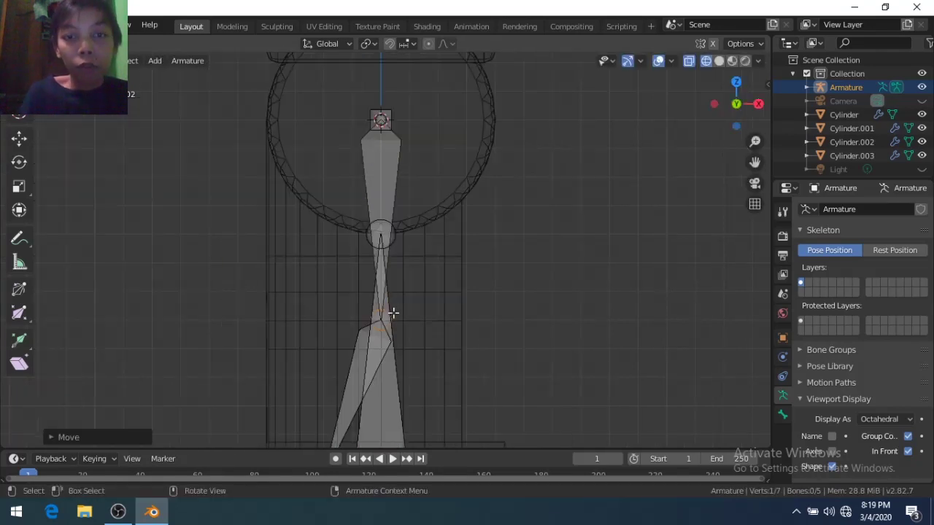
{"action": "key", "text": "e"}
{"action": "key", "text": "x"}
{"action": "mouse_move", "coordinate": [392, 314]}
{"action": "middle_mouse_down"}
{"action": "mouse_move", "coordinate": [423, 353]}
{"action": "mouse_move", "coordinate": [290, 355]}
{"action": "middle_mouse_up"}
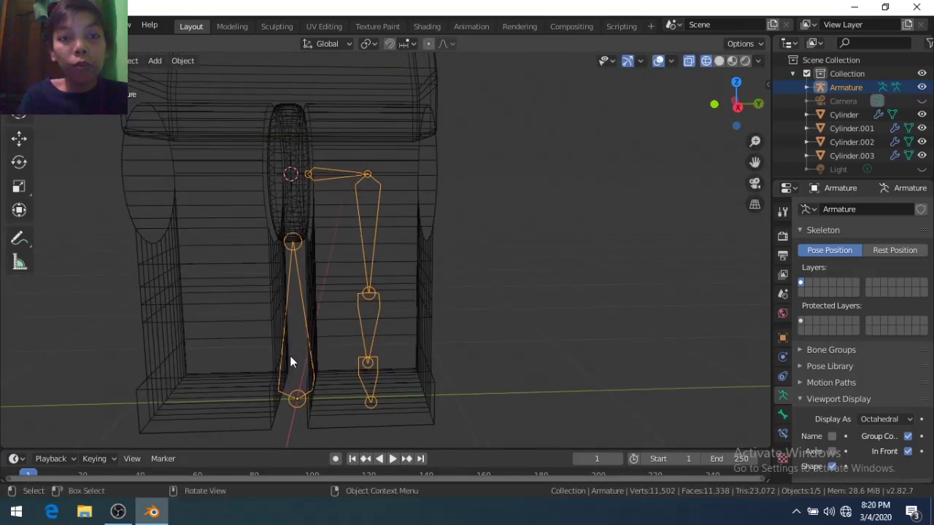
- Duplicate the selected leg bones and mirror the copy
{"action": "key", "text": "KP_3"}
{"action": "key", "text": "Tab"}
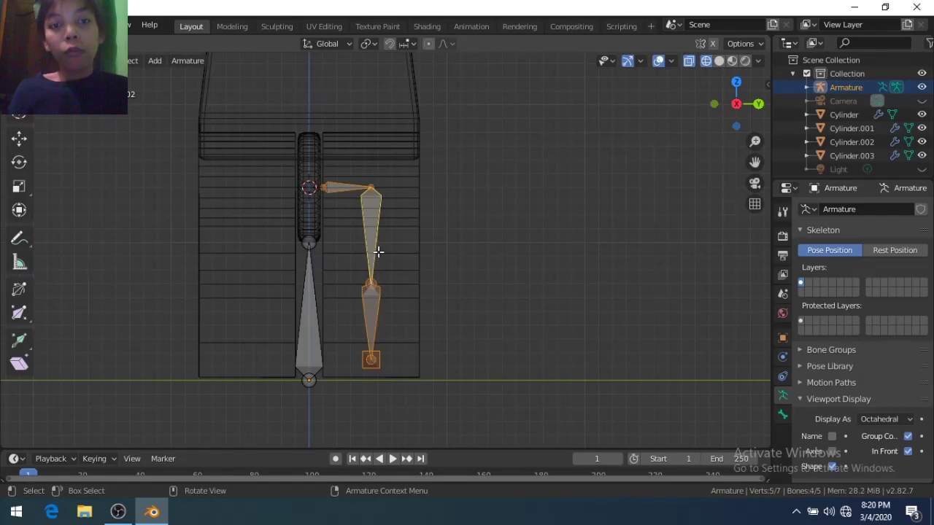
{"action": "right_click", "coordinate": [378, 252]}
{"action": "left_click", "coordinate": [365, 267]}
{"action": "right_click", "coordinate": [506, 251]}
{"action": "right_click", "coordinate": [506, 256]}
{"action": "left_click", "coordinate": [575, 349]}
- Snap the mirrored bones to the cursor and slide them along Y under the other leg
{"action": "right_click", "coordinate": [574, 348]}
{"action": "mouse_move", "coordinate": [530, 359]}
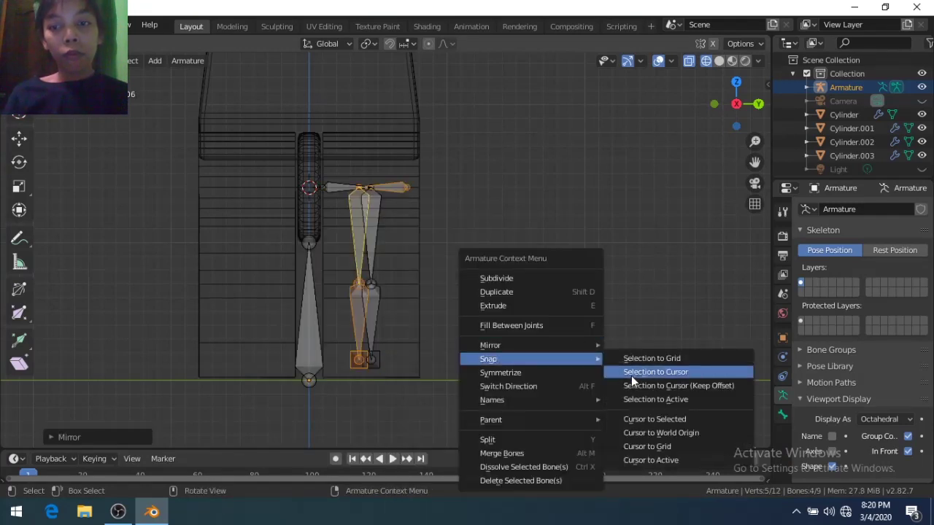
{"action": "left_click", "coordinate": [655, 372]}
{"action": "key", "text": "g"}
{"action": "key", "text": "y"}
{"action": "key", "text": "Return"}
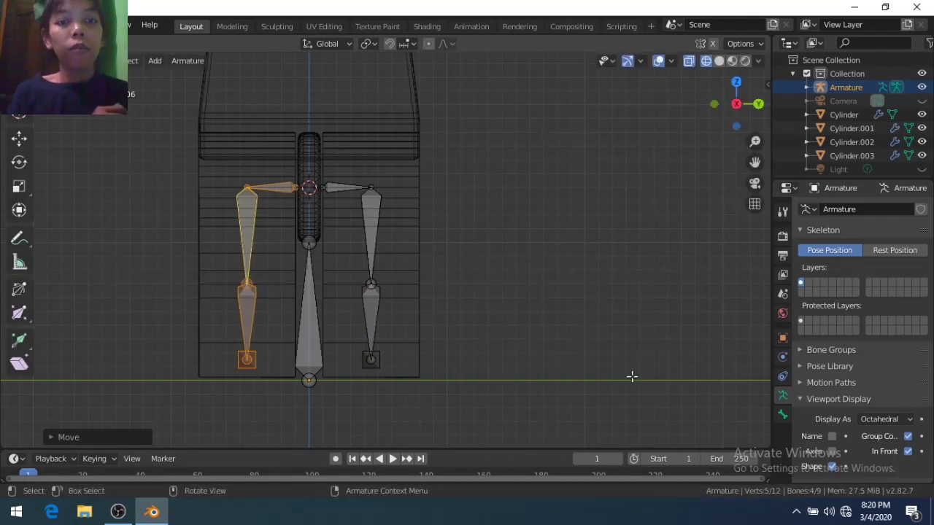
{"action": "scroll", "coordinate": [632, 372], "scroll_direction": "down", "scroll_amount": 3}
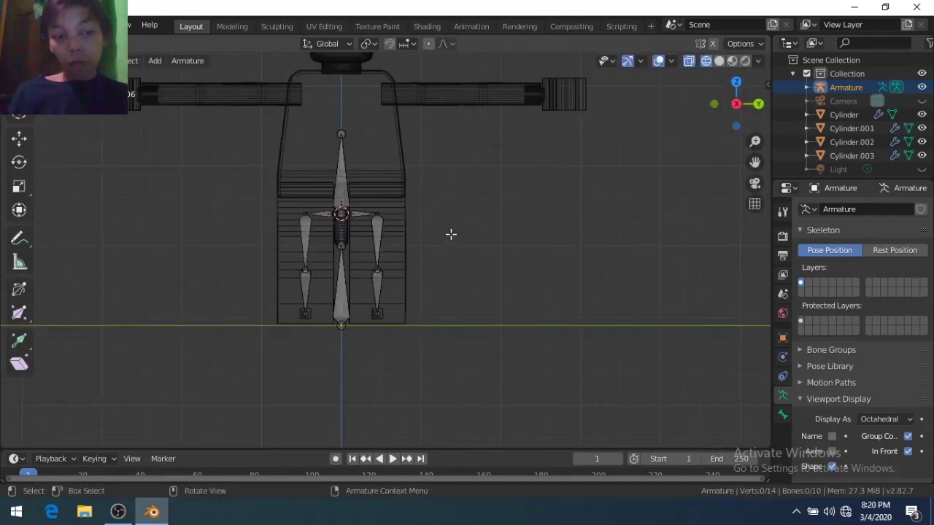
- Select the torso mesh in Edit Mode and begin a loop cut
{"action": "key", "text": "Tab"}
{"action": "left_click", "coordinate": [394, 167]}
{"action": "key", "text": "Tab"}
{"action": "key", "text": "ctrl+r"}
{"action": "mouse_move", "coordinate": [301, 131]}
{"action": "middle_mouse_down"}
{"action": "mouse_move", "coordinate": [375, 182]}
{"action": "mouse_move", "coordinate": [319, 135]}
{"action": "middle_mouse_up"}
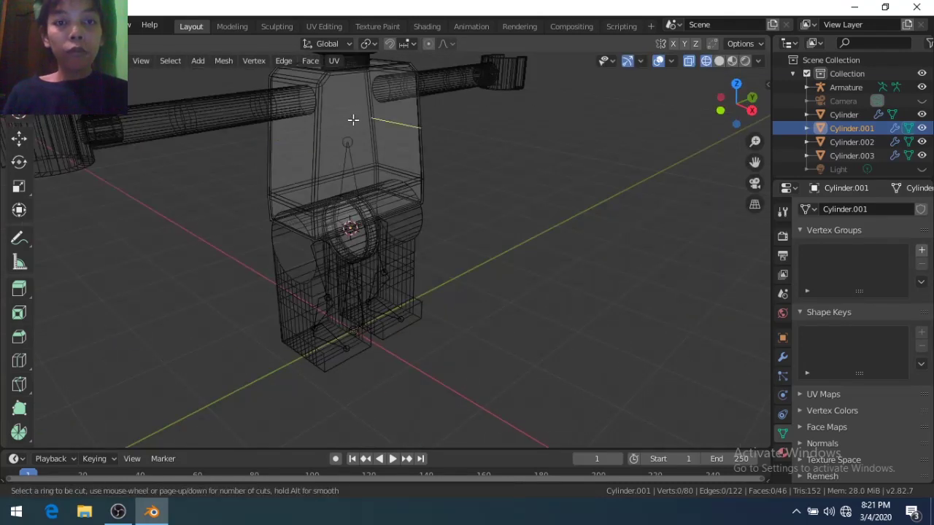
- Subdivide the torso's upper box faces via the quick favourites menu and show its modifiers
{"action": "left_click", "coordinate": [335, 123]}
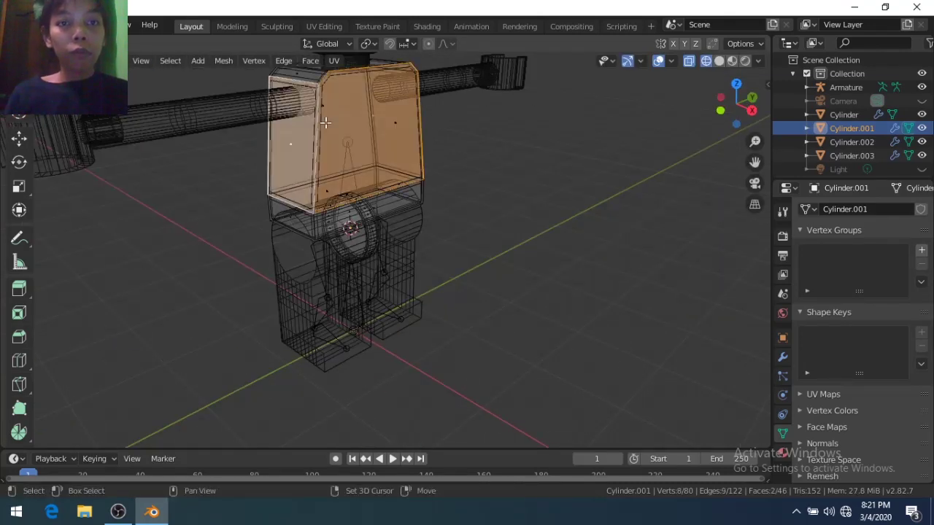
{"action": "key", "text": "q"}
{"action": "left_click", "coordinate": [583, 173]}
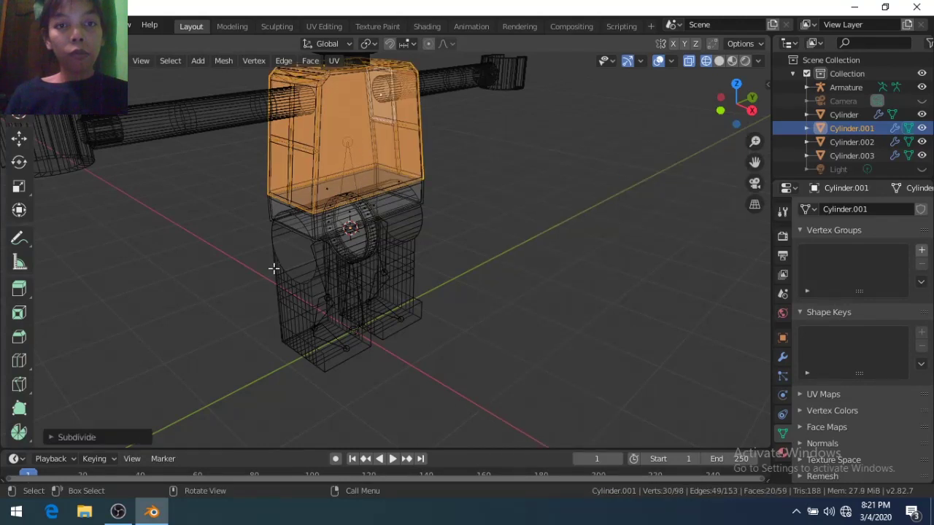
{"action": "middle_click_drag", "start_coordinate": [323, 223], "coordinate": [386, 186]}
{"action": "left_click", "coordinate": [782, 357]}
{"action": "mouse_move", "coordinate": [438, 219]}
{"action": "middle_mouse_down"}
{"action": "mouse_move", "coordinate": [545, 261]}
{"action": "mouse_move", "coordinate": [311, 164]}
{"action": "middle_mouse_up"}
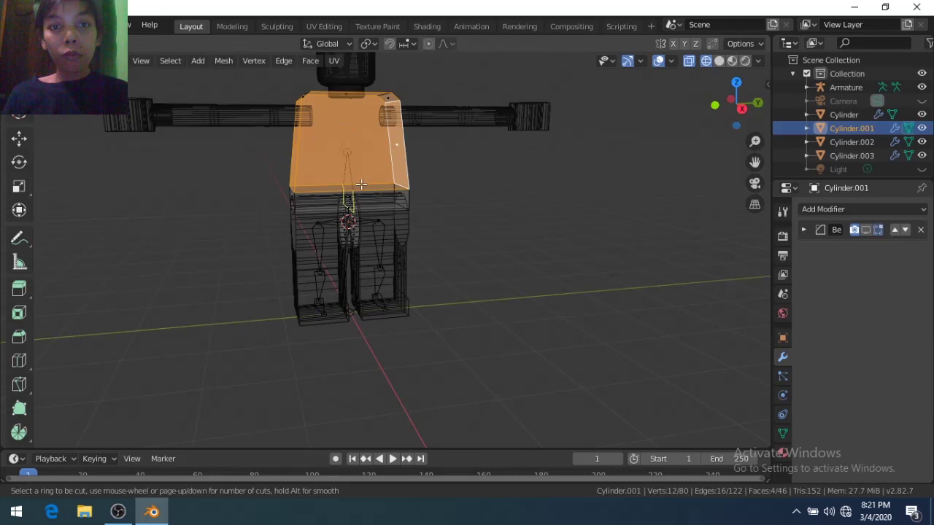
{"action": "key", "text": "Escape"}
{"action": "scroll", "coordinate": [360, 184], "scroll_direction": "up", "scroll_amount": 5}
{"action": "scroll", "coordinate": [361, 187], "scroll_direction": "down", "scroll_amount": 3}
- Undo the subdivision, select the whole torso mesh and return to Object Mode
{"action": "key", "text": "shift+z"}
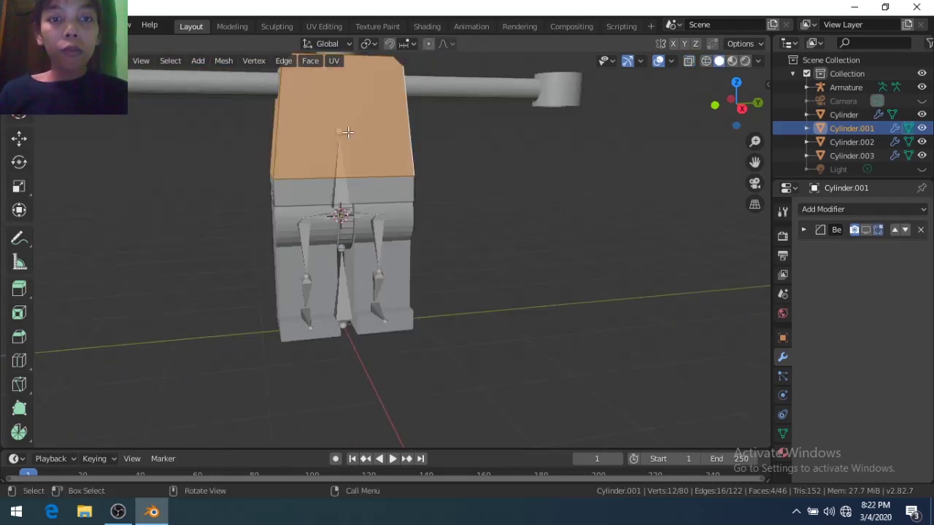
{"action": "key", "text": "shift+r"}
{"action": "middle_click_drag", "start_coordinate": [360, 188], "coordinate": [512, 176]}
{"action": "scroll", "coordinate": [513, 176], "scroll_direction": "down", "scroll_amount": 3}
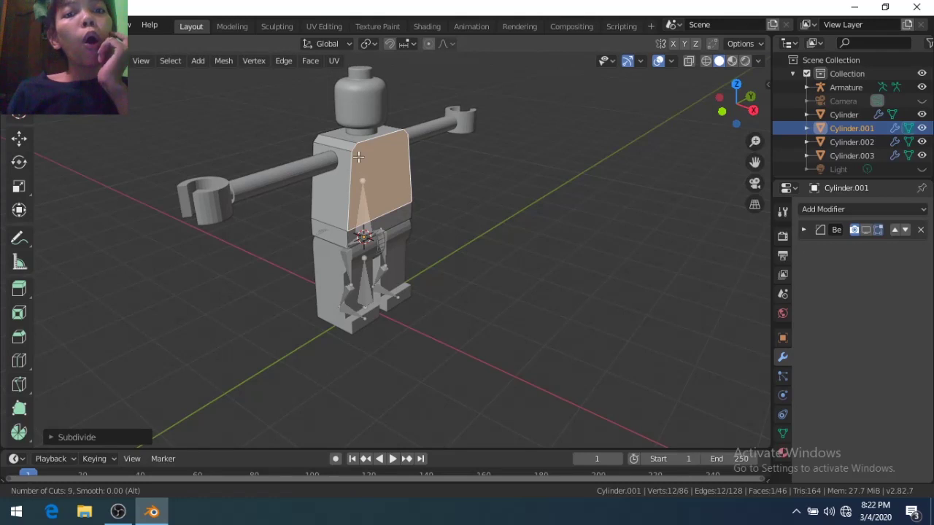
{"action": "key", "text": "ctrl+z"}
{"action": "scroll", "coordinate": [359, 156], "scroll_direction": "up", "scroll_amount": 4}
{"action": "middle_click_drag", "start_coordinate": [358, 156], "coordinate": [338, 175]}
{"action": "key", "text": "ctrl+l"}
{"action": "key", "text": "Tab"}
{"action": "scroll", "coordinate": [338, 175], "scroll_direction": "up", "scroll_amount": 3}
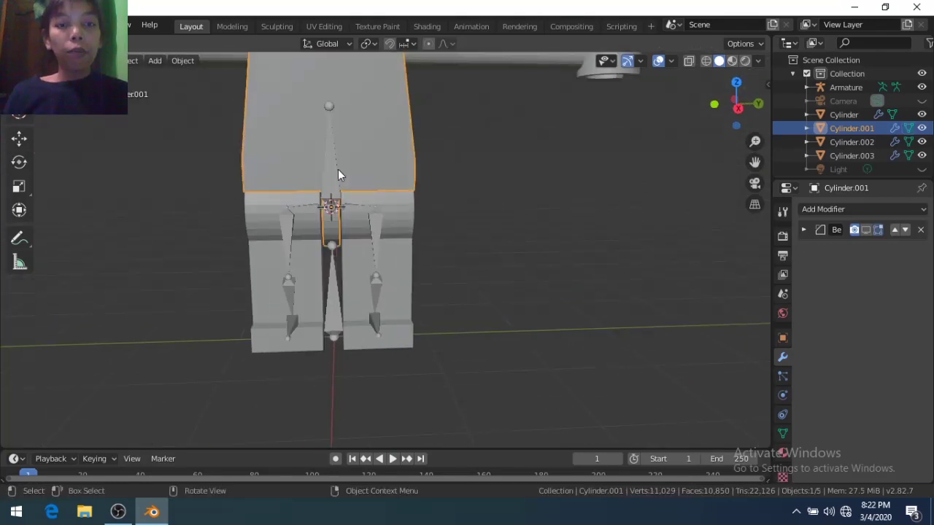
{"action": "scroll", "coordinate": [626, 265], "scroll_direction": "down", "scroll_amount": 3}
- Add a Subdivision Surface modifier to the torso
{"action": "left_click", "coordinate": [863, 209]}
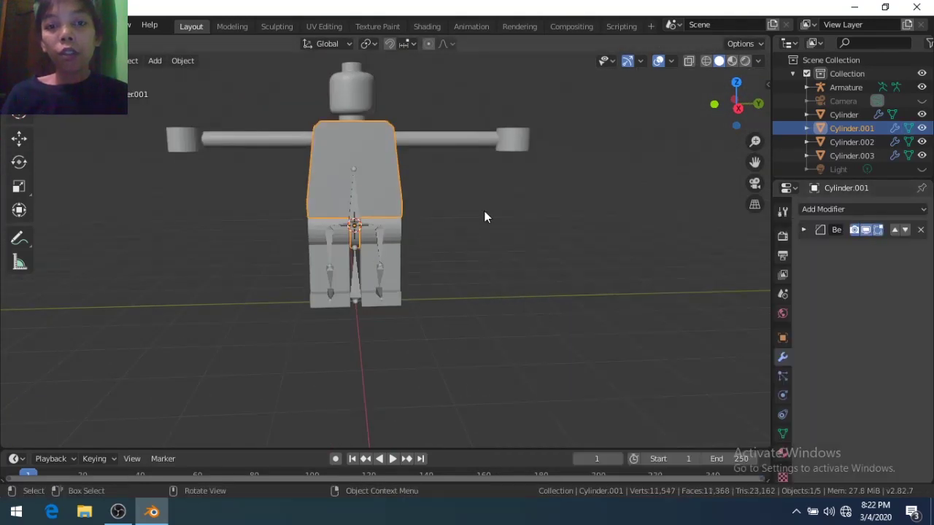
{"action": "scroll", "coordinate": [372, 178], "scroll_direction": "up", "scroll_amount": 3}
{"action": "left_click", "coordinate": [839, 209]}
{"action": "left_click", "coordinate": [647, 436]}
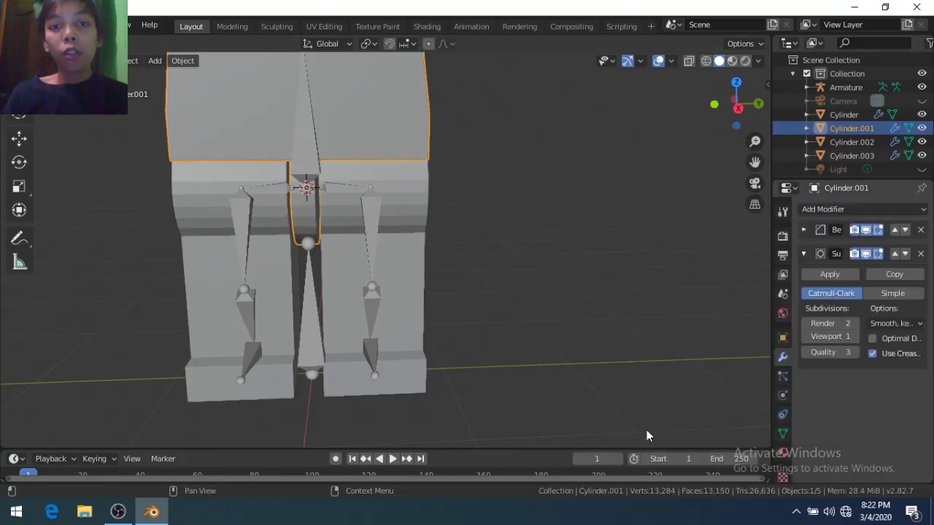
{"action": "scroll", "coordinate": [581, 349], "scroll_direction": "down", "scroll_amount": 1}
- Switch the viewport to Wireframe, orbit the torso, then delete the Subdivision Surface modifier
{"action": "key", "text": "z"}
{"action": "left_click", "coordinate": [463, 306]}
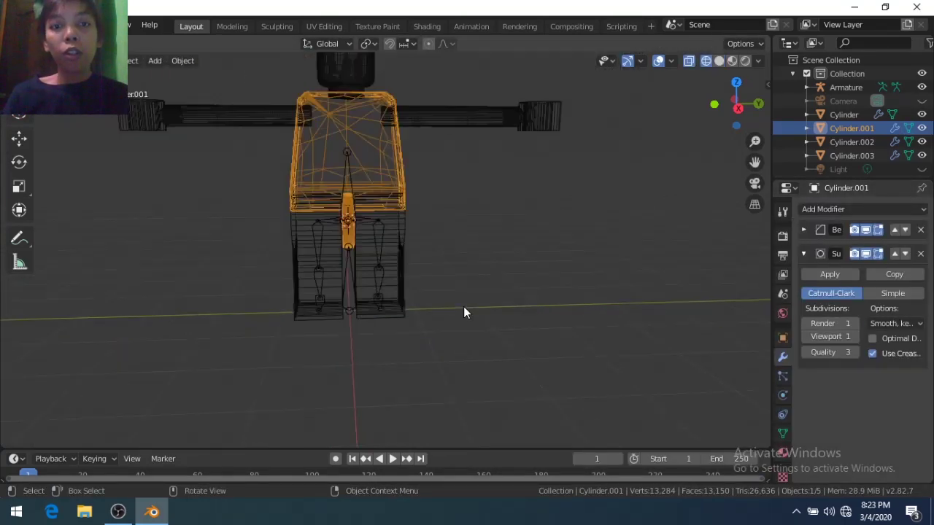
{"action": "scroll", "coordinate": [438, 284], "scroll_direction": "up", "scroll_amount": 5}
{"action": "middle_click_drag", "start_coordinate": [429, 271], "coordinate": [305, 273]}
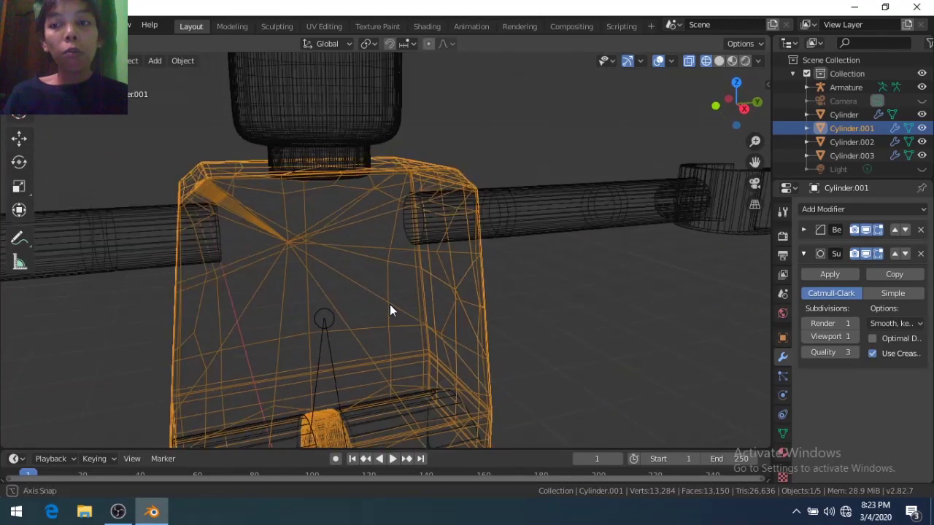
{"action": "mouse_move", "coordinate": [305, 273]}
{"action": "middle_mouse_down"}
{"action": "mouse_move", "coordinate": [437, 303]}
{"action": "mouse_move", "coordinate": [346, 326]}
{"action": "middle_mouse_up"}
{"action": "scroll", "coordinate": [345, 326], "scroll_direction": "down", "scroll_amount": 3}
{"action": "left_click", "coordinate": [920, 254]}
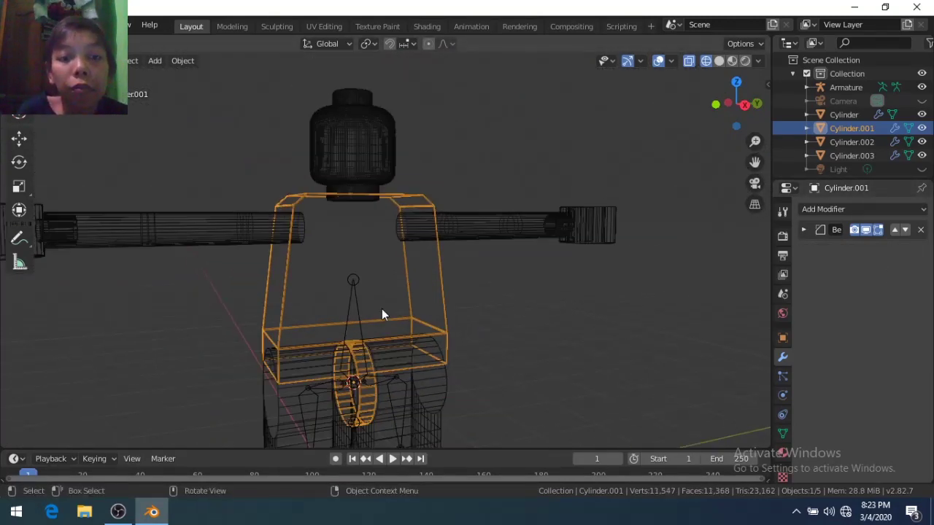
- In Edit Mode, reposition a torso edge loop and raise a face
{"action": "scroll", "coordinate": [365, 318], "scroll_direction": "up", "scroll_amount": 2}
{"action": "key", "text": "Tab"}
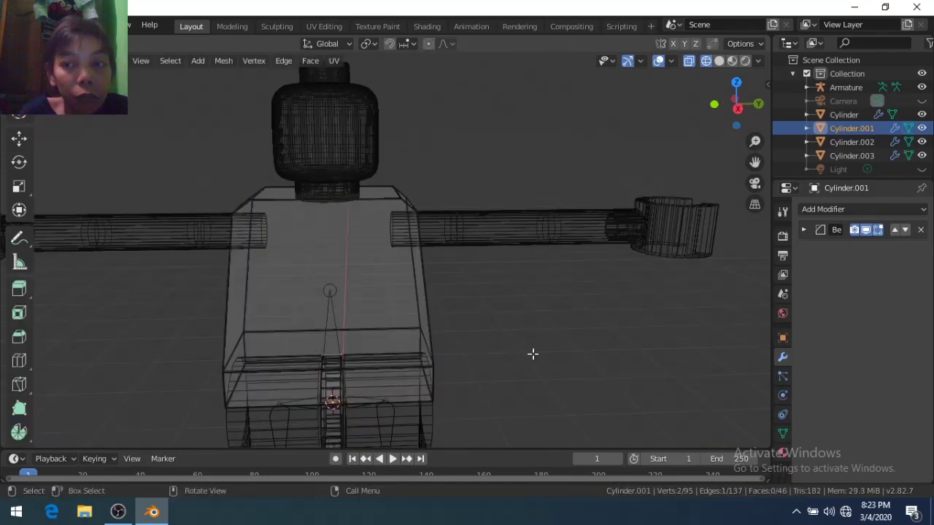
{"action": "key", "text": "Tab"}
{"action": "key", "text": "Tab"}
{"action": "key", "text": "Tab"}
{"action": "key", "text": "Tab"}
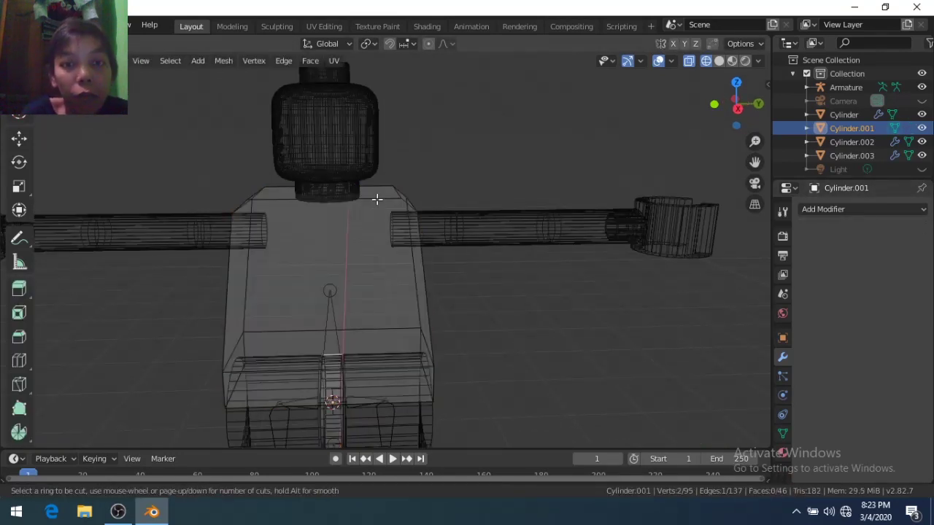
{"action": "middle_click_drag", "start_coordinate": [460, 298], "coordinate": [384, 376]}
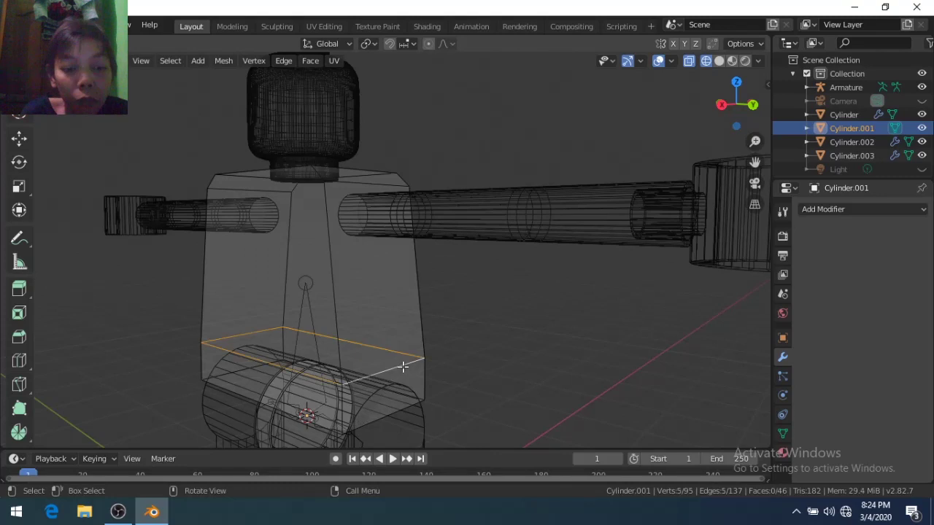
{"action": "key", "text": "KP_1"}
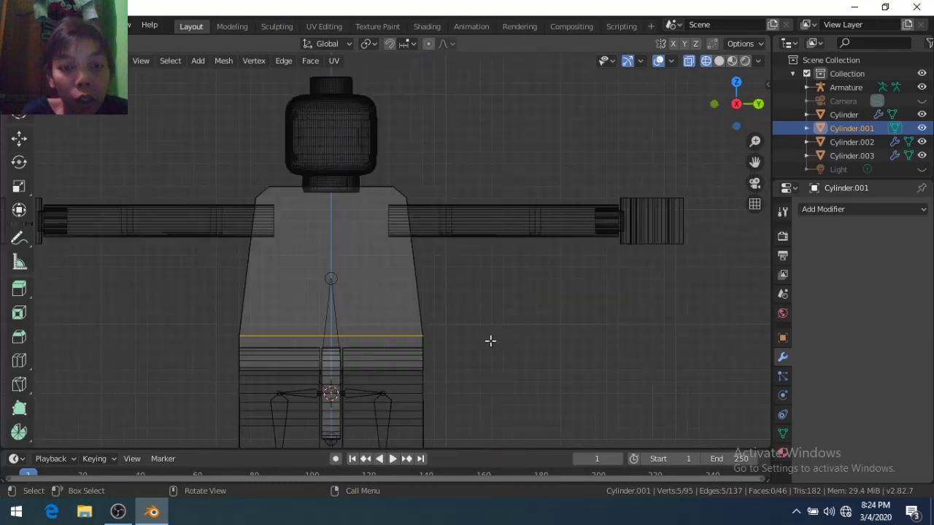
{"action": "key", "text": "g"}
{"action": "left_click", "coordinate": [487, 272]}
{"action": "middle_click_drag", "start_coordinate": [487, 272], "coordinate": [498, 307]}
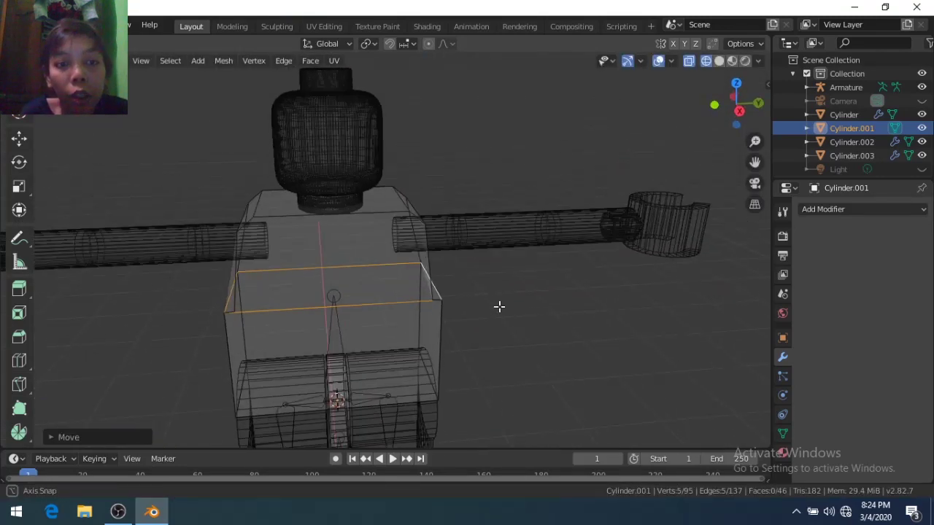
{"action": "key", "text": "g"}
{"action": "left_click", "coordinate": [497, 207]}
{"action": "mouse_move", "coordinate": [496, 207]}
{"action": "middle_mouse_down"}
{"action": "mouse_move", "coordinate": [473, 278]}
{"action": "mouse_move", "coordinate": [496, 244]}
{"action": "mouse_move", "coordinate": [523, 259]}
{"action": "mouse_move", "coordinate": [302, 285]}
{"action": "mouse_move", "coordinate": [220, 206]}
{"action": "middle_mouse_up"}
{"action": "key", "text": "KP_1"}
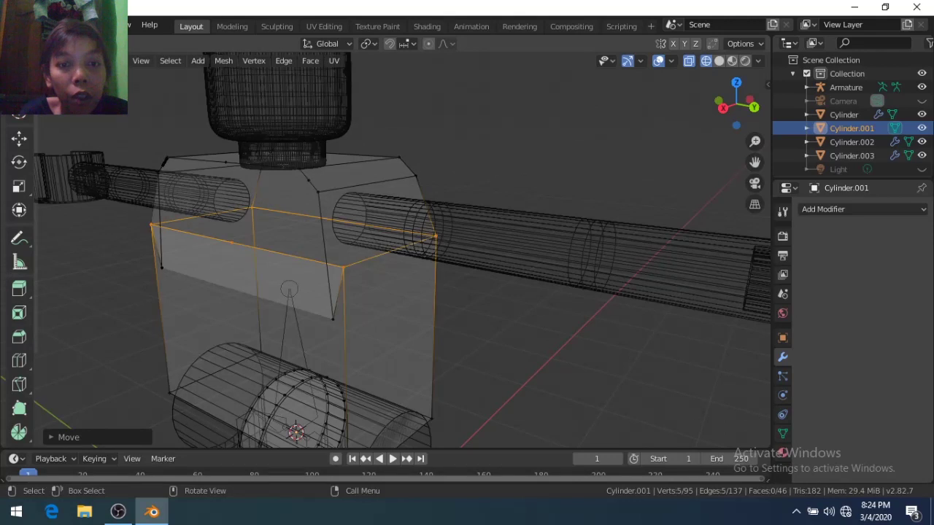
- Add a new loop cut across the torso
{"action": "key", "text": "ctrl+r"}
{"action": "left_click", "coordinate": [248, 238]}
{"action": "left_click", "coordinate": [500, 302]}
{"action": "middle_click_drag", "start_coordinate": [500, 303], "coordinate": [491, 305]}
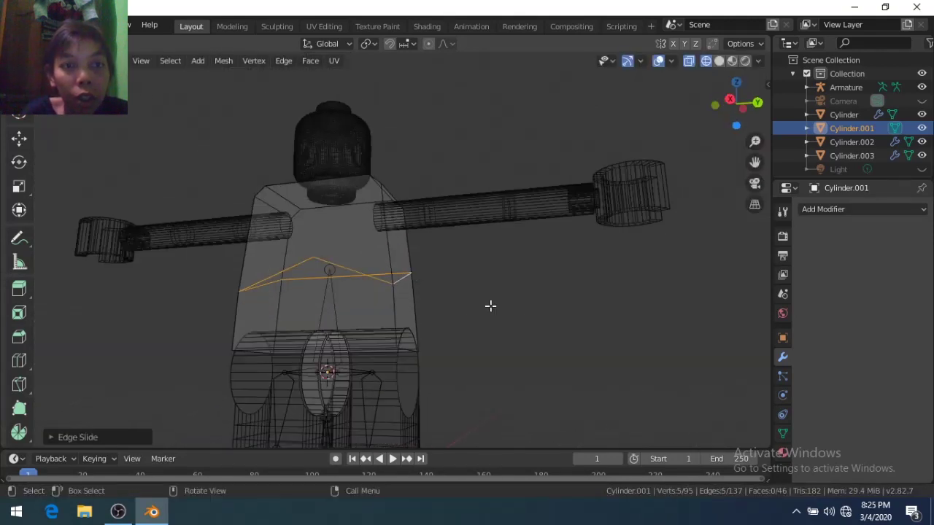
- Dissolve unwanted loop vertices and stray vertices around the arm joint
{"action": "key", "text": "x"}
{"action": "left_click", "coordinate": [340, 362]}
{"action": "middle_click_drag", "start_coordinate": [340, 362], "coordinate": [392, 299]}
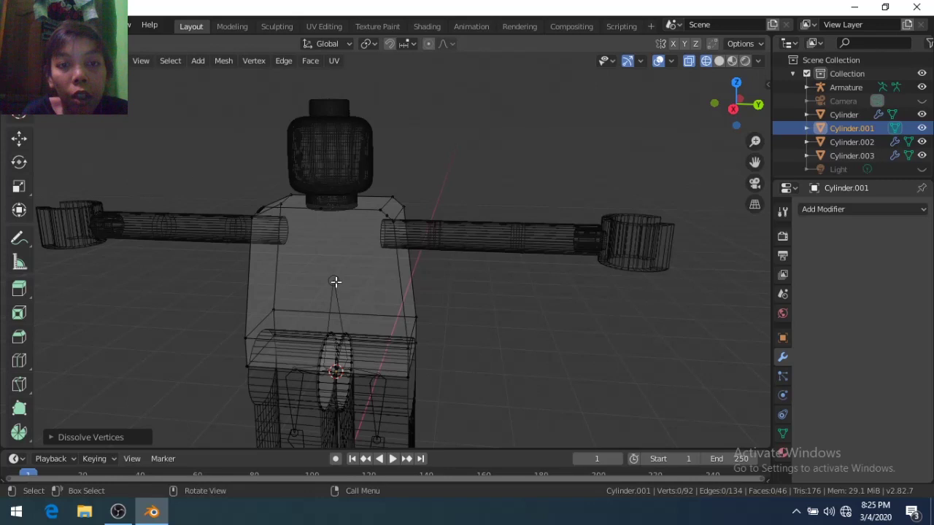
{"action": "key", "text": "x"}
{"action": "left_click", "coordinate": [380, 211]}
{"action": "mouse_move", "coordinate": [380, 211]}
{"action": "middle_mouse_down"}
{"action": "mouse_move", "coordinate": [486, 246]}
{"action": "mouse_move", "coordinate": [410, 269]}
{"action": "middle_mouse_up"}
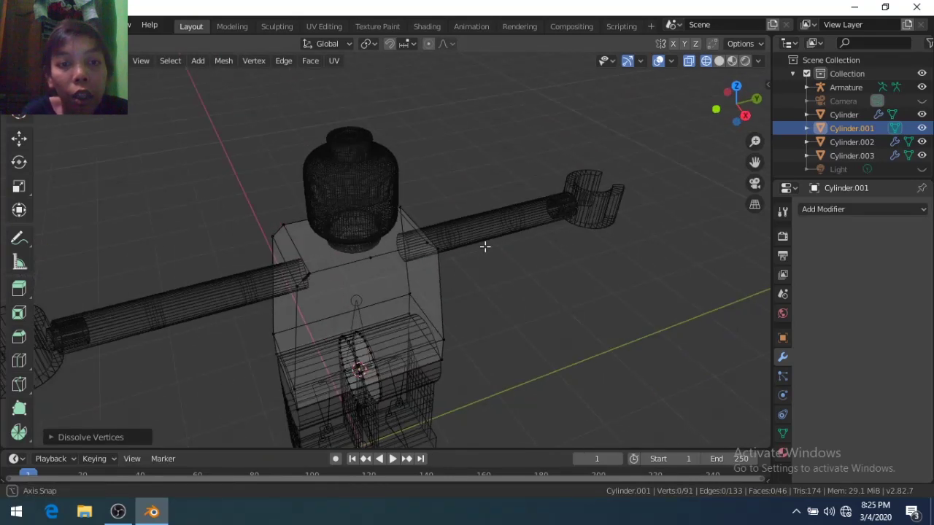
{"action": "scroll", "coordinate": [347, 279], "scroll_direction": "up", "scroll_amount": 5}
{"action": "key", "text": "c"}
{"action": "left_click", "coordinate": [244, 351]}
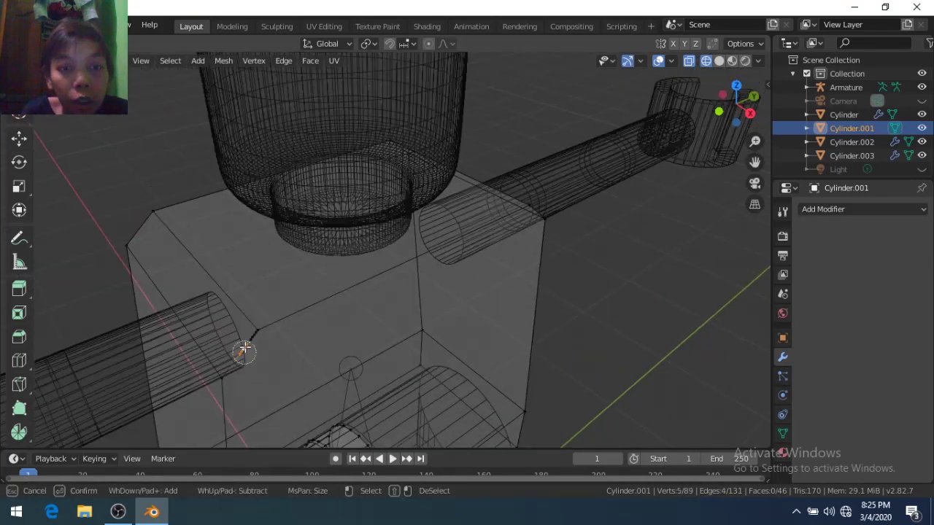
{"action": "key", "text": "Escape"}
{"action": "key", "text": "x"}
{"action": "left_click", "coordinate": [371, 336]}
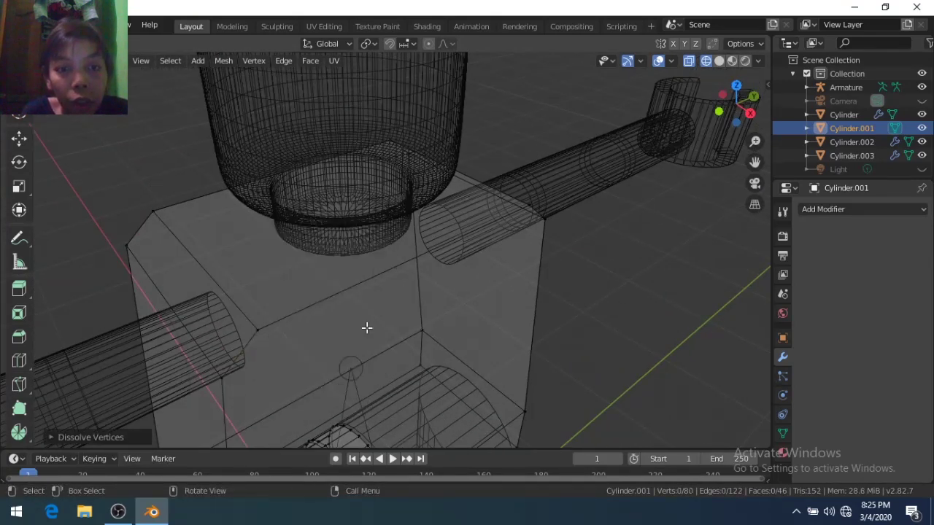
- Slide the selected edge loop up toward the top of the torso
{"action": "mouse_move", "coordinate": [367, 328]}
{"action": "middle_mouse_down"}
{"action": "mouse_move", "coordinate": [647, 284]}
{"action": "mouse_move", "coordinate": [605, 278]}
{"action": "middle_mouse_up"}
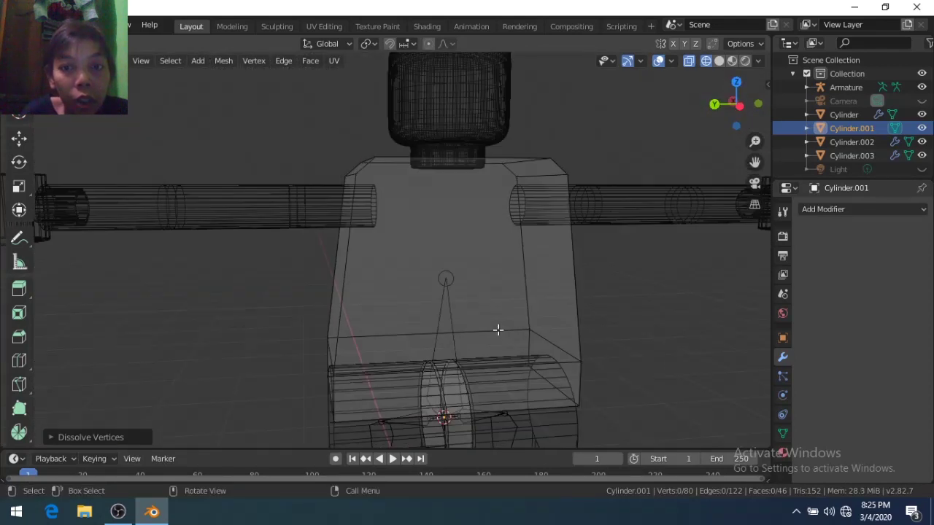
{"action": "key", "text": "g"}
{"action": "key", "text": "g"}
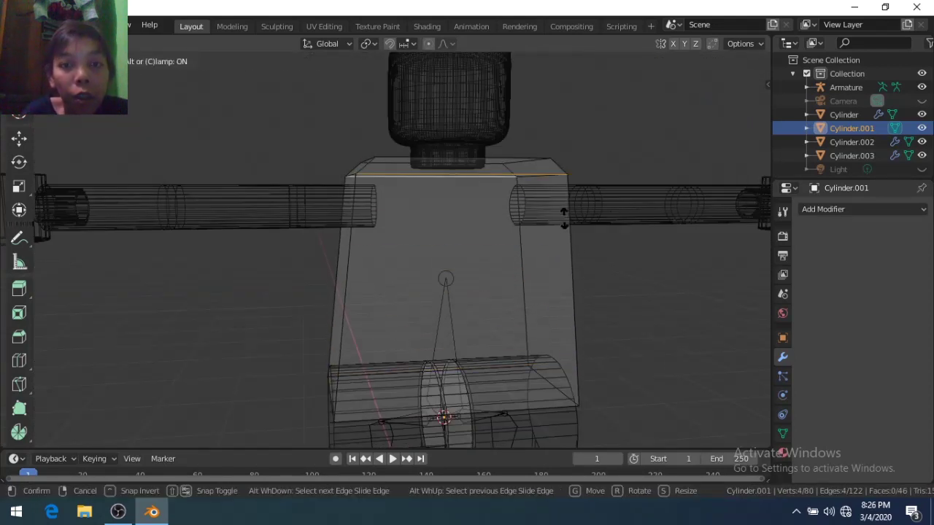
{"action": "left_click", "coordinate": [563, 219]}
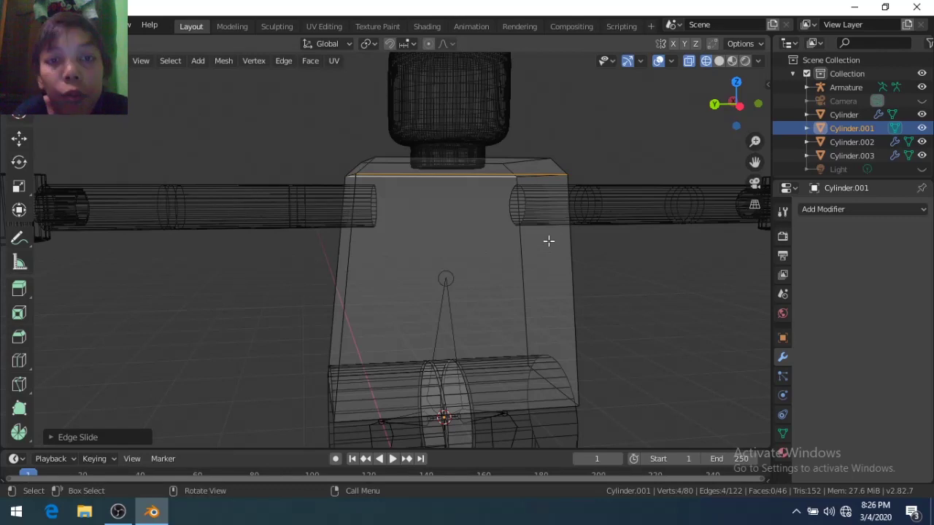
{"action": "key", "text": "KP_3"}
{"action": "scroll", "coordinate": [486, 291], "scroll_direction": "down", "scroll_amount": 2}
{"action": "key", "text": "Tab"}
{"action": "key", "text": "Tab"}
- Hide the leg part and raise the torso's bottom face along Z
{"action": "mouse_move", "coordinate": [413, 366]}
{"action": "middle_mouse_down"}
{"action": "mouse_move", "coordinate": [402, 402]}
{"action": "mouse_move", "coordinate": [226, 204]}
{"action": "mouse_move", "coordinate": [265, 317]}
{"action": "mouse_move", "coordinate": [268, 372]}
{"action": "middle_mouse_up"}
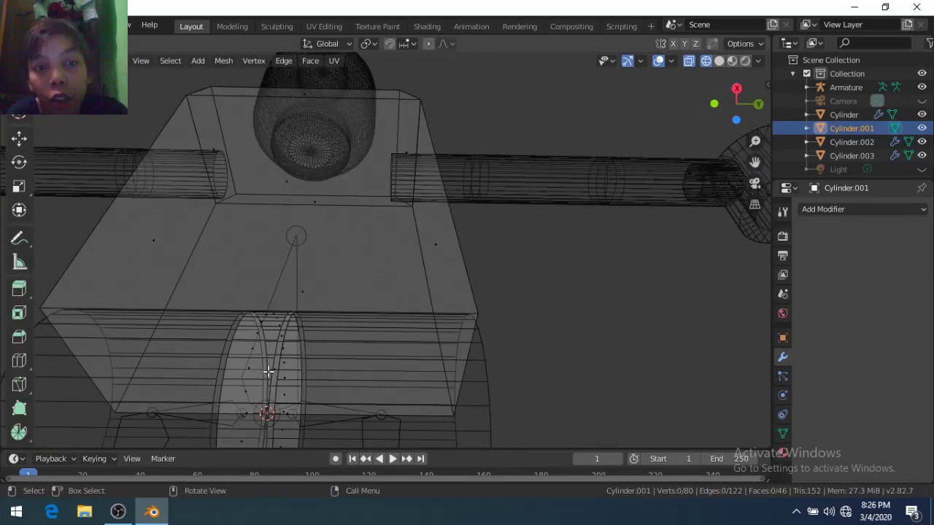
{"action": "left_click", "coordinate": [268, 371]}
{"action": "key", "text": "h"}
{"action": "left_click", "coordinate": [259, 358]}
{"action": "key", "text": "g"}
{"action": "key", "text": "z"}
{"action": "left_click", "coordinate": [301, 370]}
{"action": "key", "text": "KP_1"}
{"action": "key", "text": "Tab"}
{"action": "key", "text": "shift+z"}
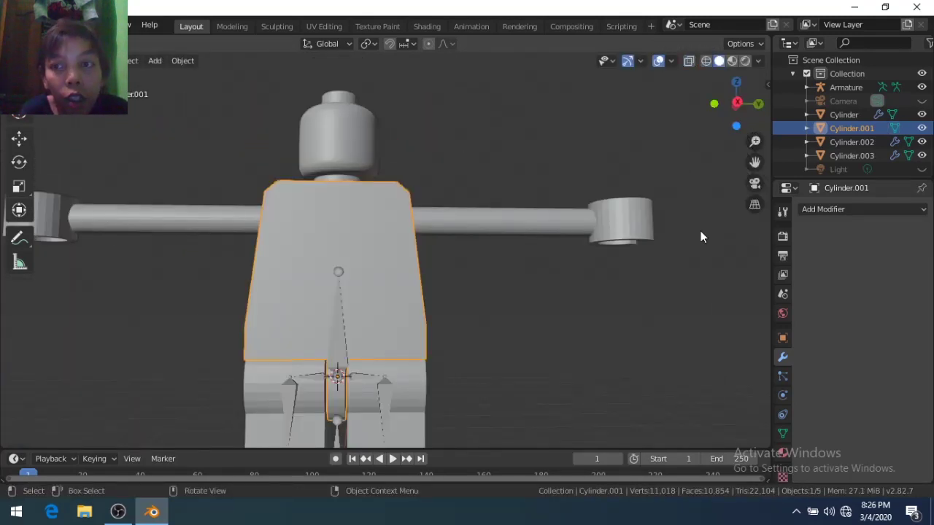
- Add a Bevel modifier to the torso limited to 30° angles
{"action": "left_click", "coordinate": [823, 208]}
{"action": "left_click", "coordinate": [650, 248]}
{"action": "scroll", "coordinate": [373, 334], "scroll_direction": "up", "scroll_amount": 2}
{"action": "middle_click_drag", "start_coordinate": [373, 335], "coordinate": [431, 368]}
{"action": "scroll", "coordinate": [431, 367], "scroll_direction": "up", "scroll_amount": 2}
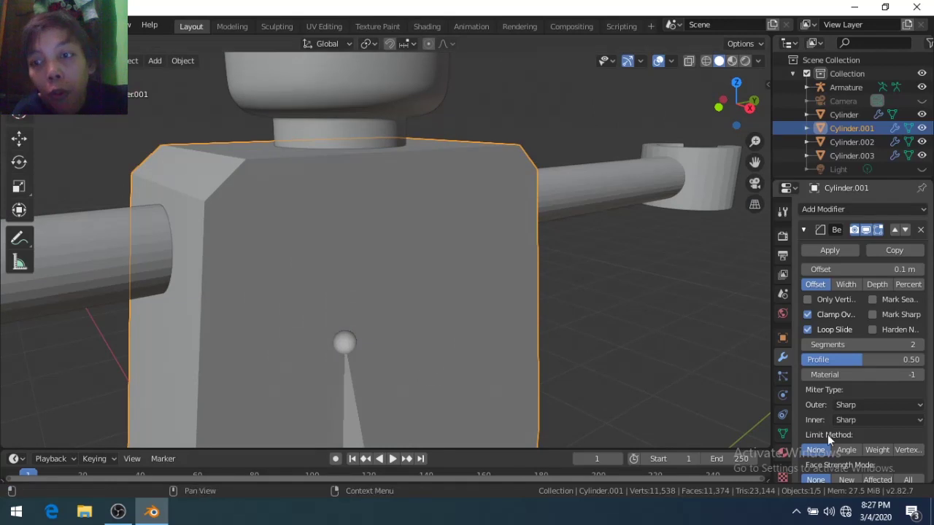
{"action": "left_click", "coordinate": [847, 449]}
{"action": "scroll", "coordinate": [388, 250], "scroll_direction": "down", "scroll_amount": 3}
{"action": "scroll", "coordinate": [311, 211], "scroll_direction": "up", "scroll_amount": 5}
{"action": "scroll", "coordinate": [310, 211], "scroll_direction": "down", "scroll_amount": 2}
{"action": "scroll", "coordinate": [311, 211], "scroll_direction": "down", "scroll_amount": 2}
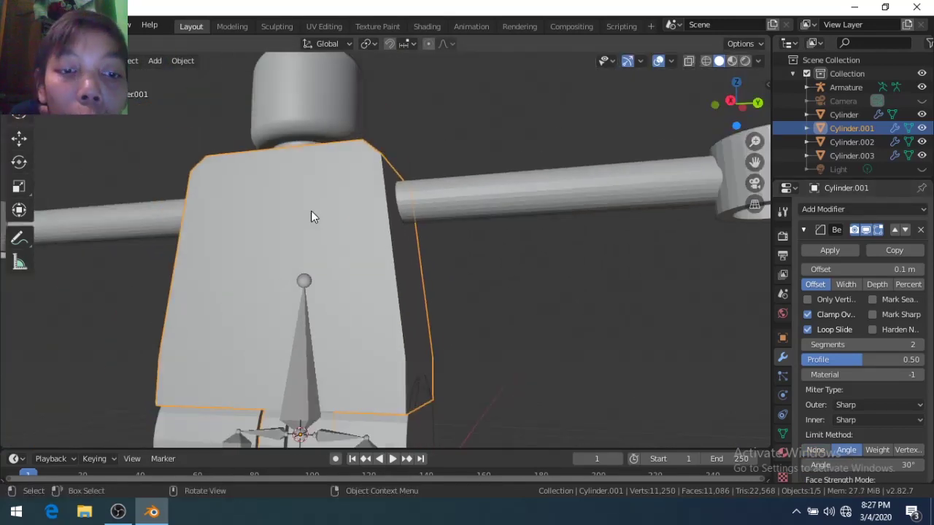
{"action": "scroll", "coordinate": [311, 210], "scroll_direction": "down", "scroll_amount": 2}
- Unhide everything and add two loop cuts across the torso
{"action": "key", "text": "Tab"}
{"action": "mouse_move", "coordinate": [311, 211]}
{"action": "middle_mouse_down"}
{"action": "mouse_move", "coordinate": [427, 240]}
{"action": "mouse_move", "coordinate": [345, 280]}
{"action": "middle_mouse_up"}
{"action": "key", "text": "Tab"}
{"action": "key", "text": "Tab"}
{"action": "key", "text": "alt+h"}
{"action": "scroll", "coordinate": [345, 281], "scroll_direction": "up", "scroll_amount": 2}
{"action": "scroll", "coordinate": [425, 272], "scroll_direction": "down", "scroll_amount": 2}
{"action": "left_click", "coordinate": [425, 270]}
{"action": "left_click", "coordinate": [425, 261]}
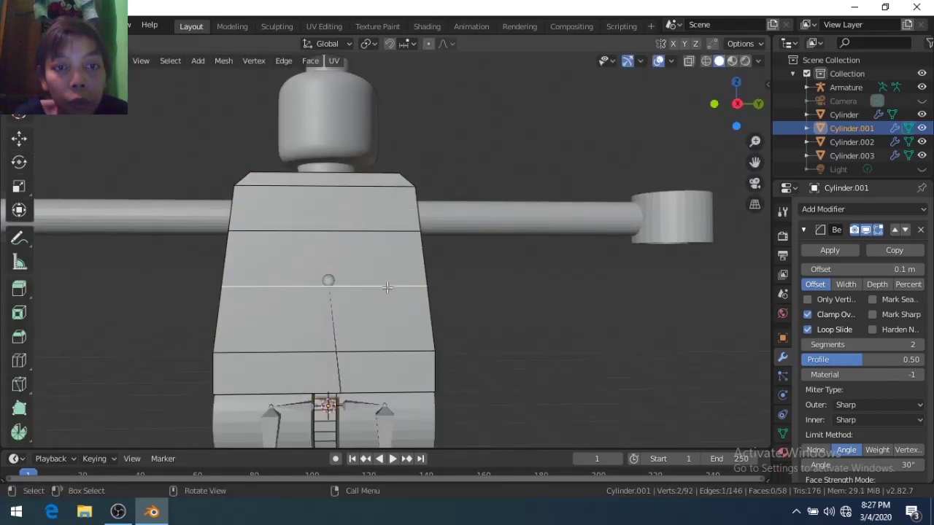
- Bevel the selected torso edge loop into a narrow band
{"action": "middle_click_drag", "start_coordinate": [387, 288], "coordinate": [376, 336]}
{"action": "key", "text": "ctrl+b"}
{"action": "key", "text": "Escape"}
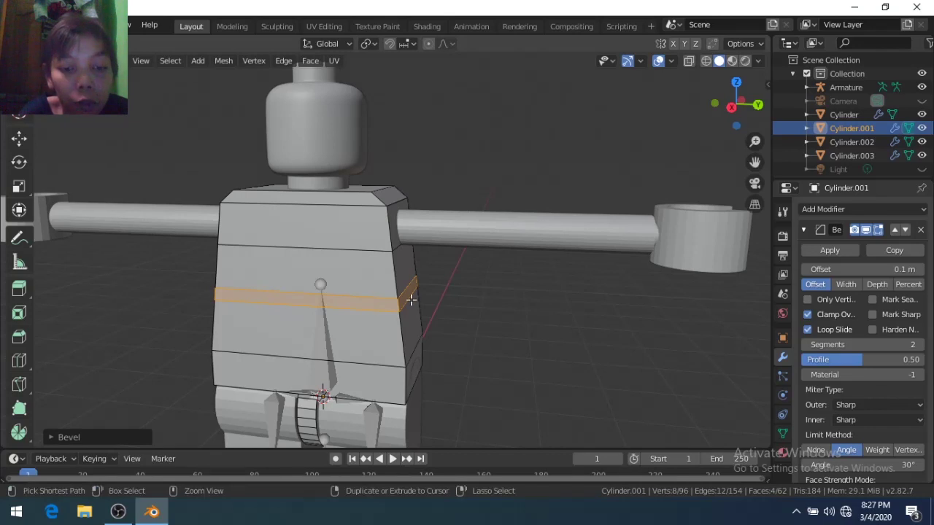
{"action": "key", "text": "ctrl+b"}
{"action": "left_click", "coordinate": [340, 263]}
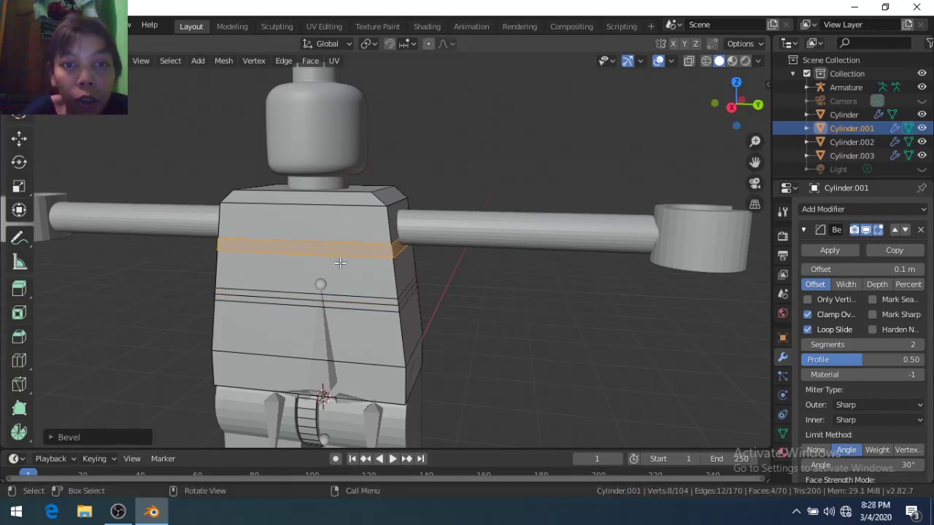
{"action": "left_click", "coordinate": [345, 253]}
- Return to Object Mode and view the figure in wireframe from the front
{"action": "key", "text": "Tab"}
{"action": "middle_click_drag", "start_coordinate": [345, 253], "coordinate": [444, 286]}
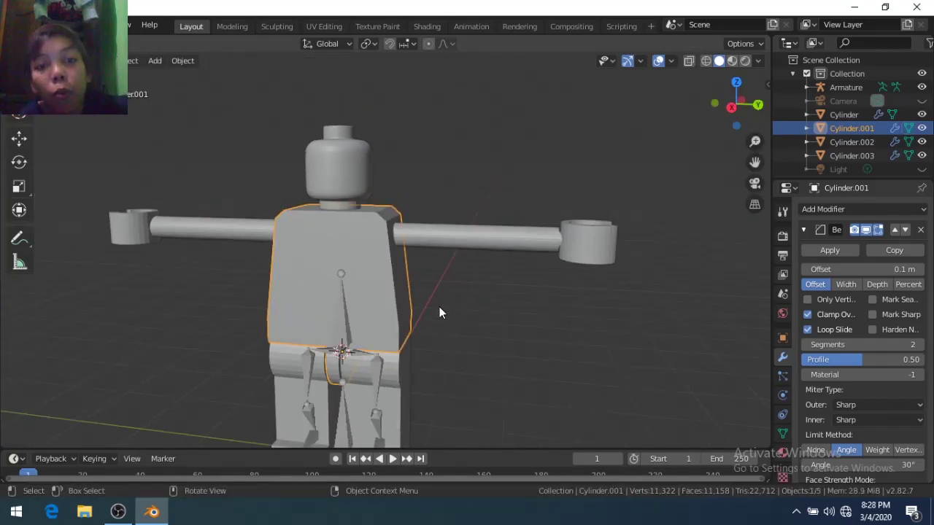
{"action": "scroll", "coordinate": [439, 312], "scroll_direction": "up", "scroll_amount": 4}
{"action": "key", "text": "Tab"}
{"action": "mouse_move", "coordinate": [454, 329]}
{"action": "middle_mouse_down"}
{"action": "mouse_move", "coordinate": [487, 260]}
{"action": "mouse_move", "coordinate": [395, 305]}
{"action": "middle_mouse_up"}
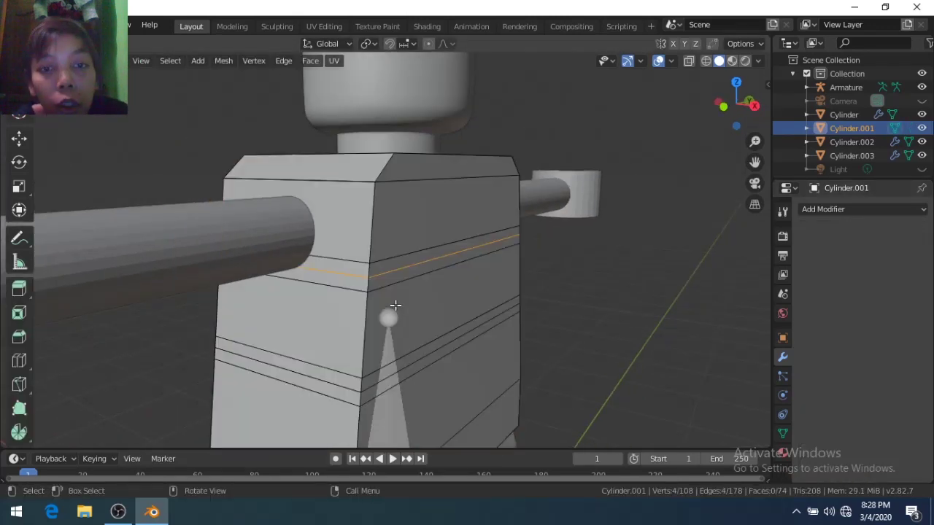
{"action": "key", "text": "Tab"}
{"action": "key", "text": "z"}
{"action": "left_click", "coordinate": [301, 307]}
{"action": "key", "text": "KP_1"}
- In armature Edit Mode, move the spine bone's tip vertically to a new height
{"action": "scroll", "coordinate": [289, 332], "scroll_direction": "up", "scroll_amount": 2}
{"action": "left_click", "coordinate": [251, 323]}
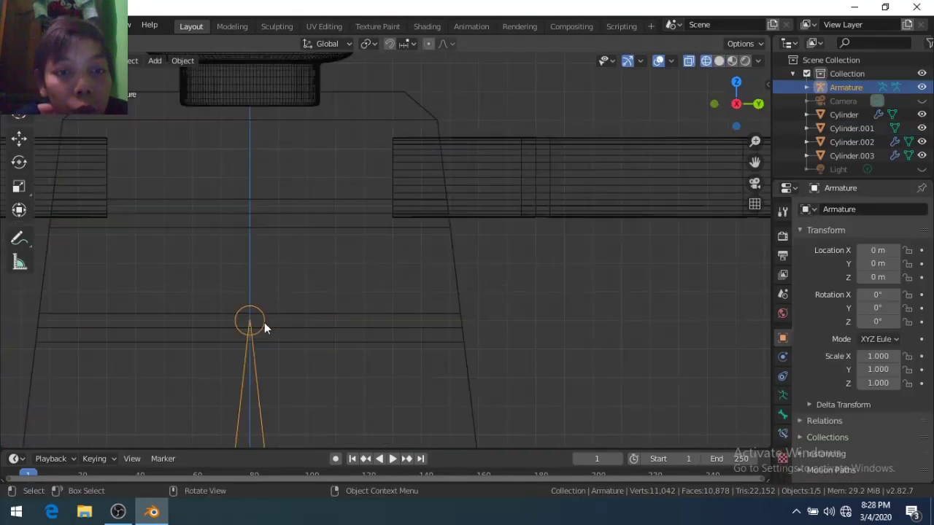
{"action": "key", "text": "Tab"}
{"action": "left_click", "coordinate": [299, 314]}
{"action": "key", "text": "g"}
{"action": "key", "text": "z"}
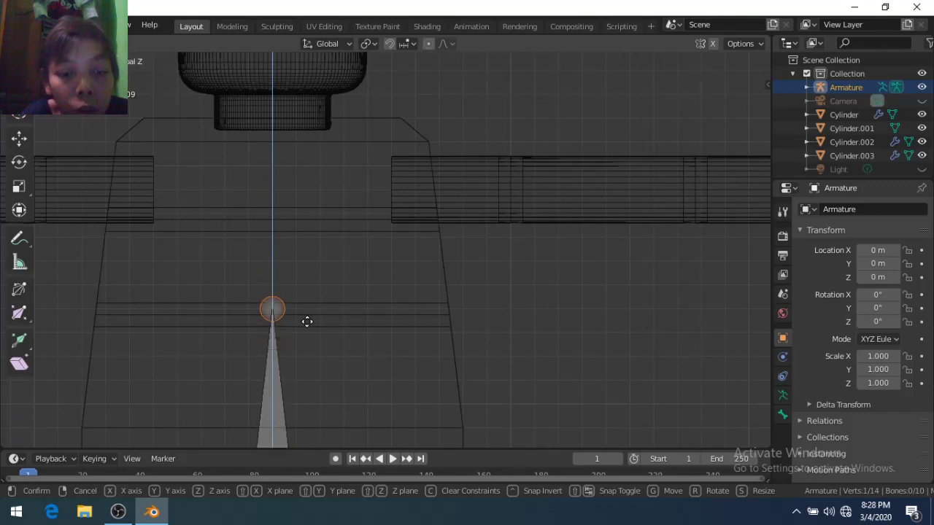
{"action": "left_click", "coordinate": [308, 322]}
{"action": "left_click", "coordinate": [307, 321]}
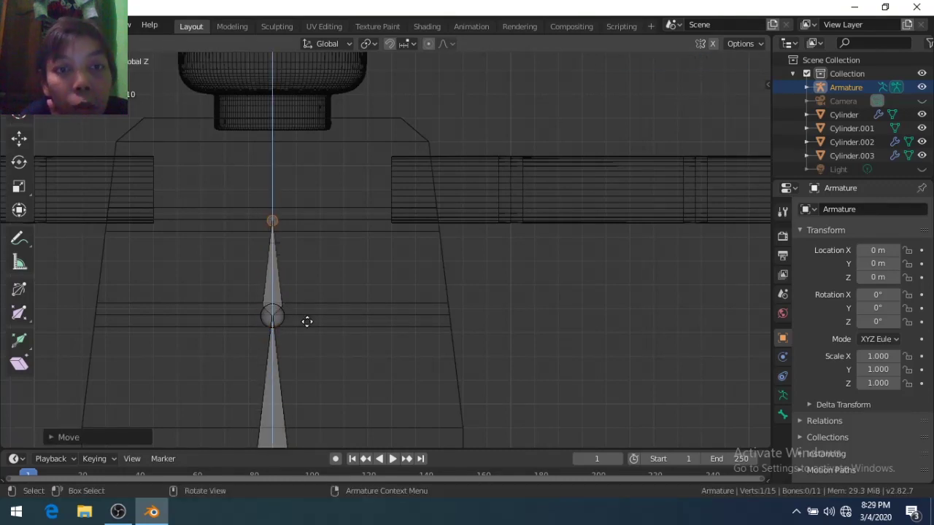
- Extrude new spine bones upward through the torso toward the neck
{"action": "key", "text": "e"}
{"action": "left_click", "coordinate": [300, 313]}
{"action": "scroll", "coordinate": [300, 313], "scroll_direction": "up", "scroll_amount": 3}
{"action": "scroll", "coordinate": [287, 226], "scroll_direction": "down", "scroll_amount": 2}
{"action": "scroll", "coordinate": [288, 226], "scroll_direction": "down", "scroll_amount": 2}
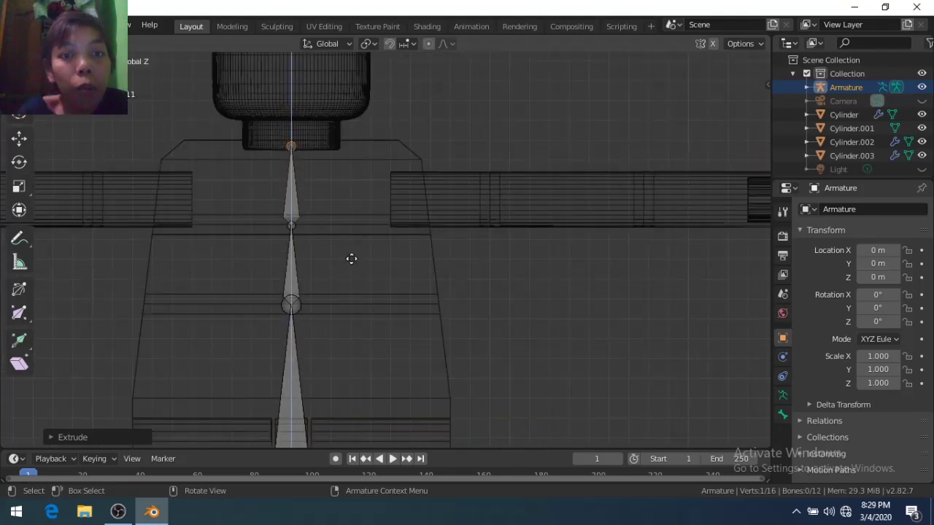
{"action": "middle_click_drag", "start_coordinate": [351, 258], "coordinate": [392, 262]}
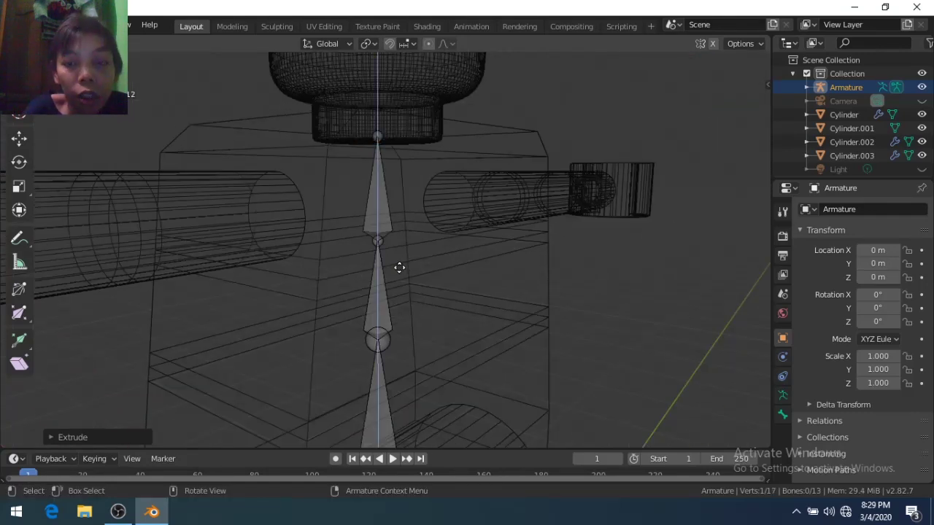
{"action": "key", "text": "KP_1"}
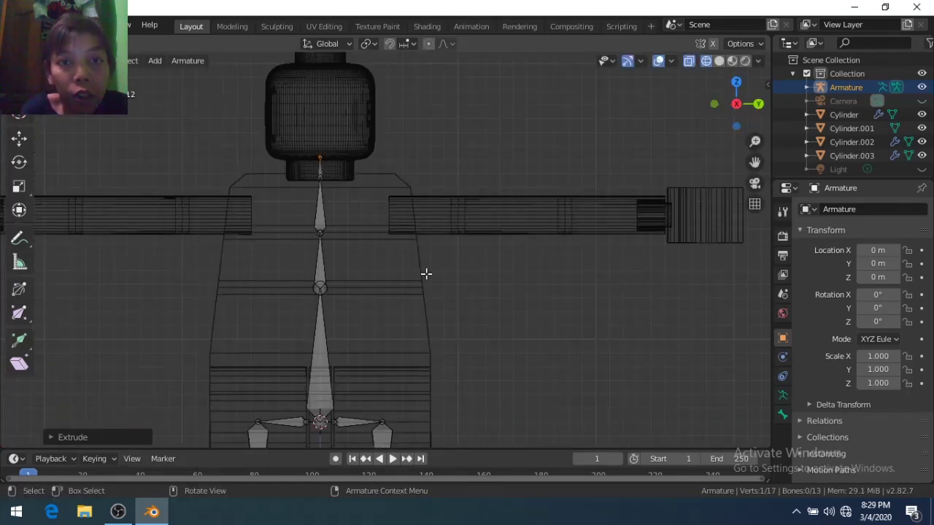
- Leave armature editing and select the torso piece
{"action": "key", "text": "Tab"}
{"action": "scroll", "coordinate": [381, 305], "scroll_direction": "down", "scroll_amount": 4}
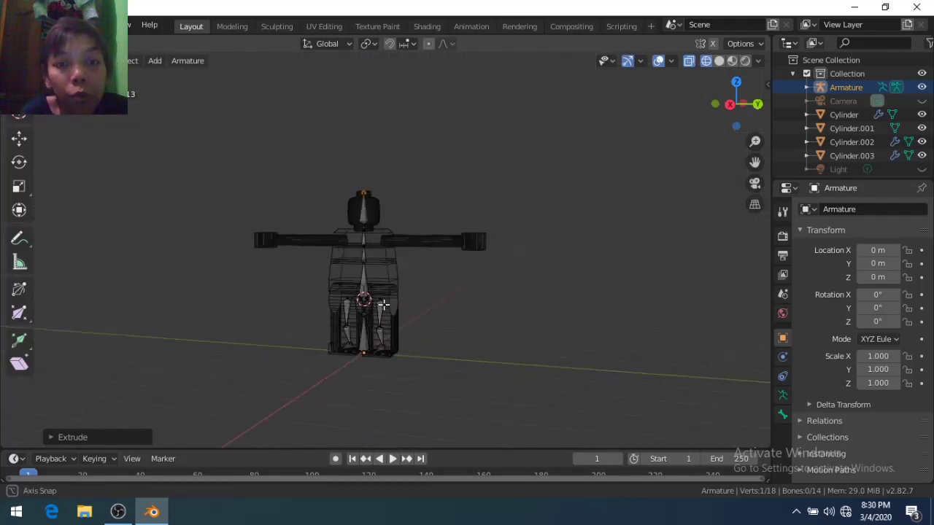
{"action": "scroll", "coordinate": [344, 309], "scroll_direction": "up", "scroll_amount": 5}
{"action": "middle_click_drag", "start_coordinate": [344, 308], "coordinate": [461, 321]}
{"action": "left_click", "coordinate": [407, 315]}
- Parent the torso to the armature With Automatic Weights
{"action": "scroll", "coordinate": [323, 328], "scroll_direction": "up", "scroll_amount": 3}
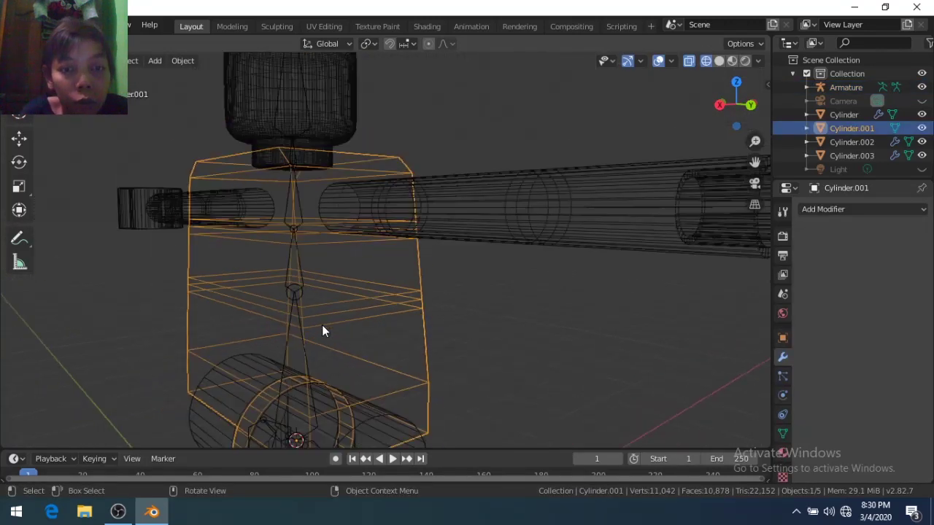
{"action": "scroll", "coordinate": [316, 338], "scroll_direction": "down", "scroll_amount": 2}
{"action": "left_click", "coordinate": [306, 313], "text": "shift"}
{"action": "key", "text": "KP_1"}
{"action": "key", "text": "ctrl+p"}
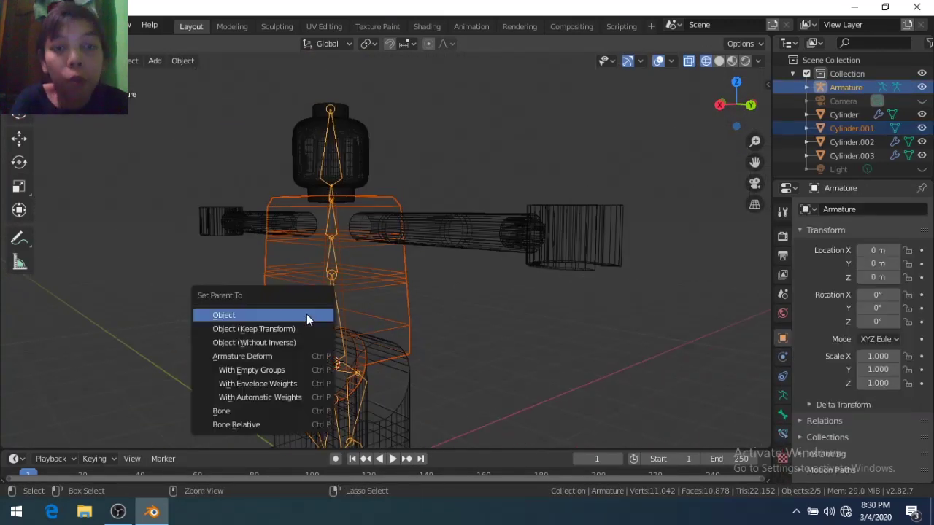
{"action": "left_click", "coordinate": [288, 399]}
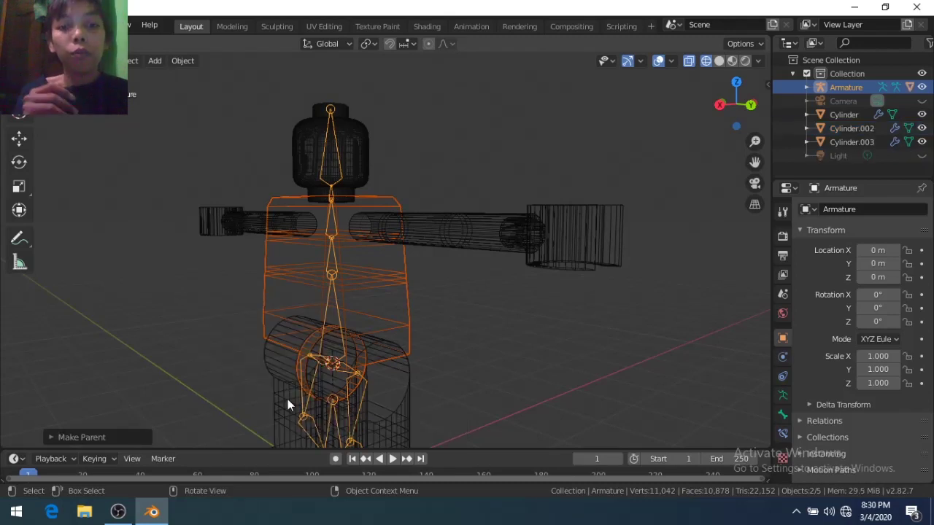
- Parent the head to the armature With Automatic Weights
{"action": "left_click", "coordinate": [391, 155]}
{"action": "scroll", "coordinate": [390, 156], "scroll_direction": "down", "scroll_amount": 1}
{"action": "left_click", "coordinate": [342, 157]}
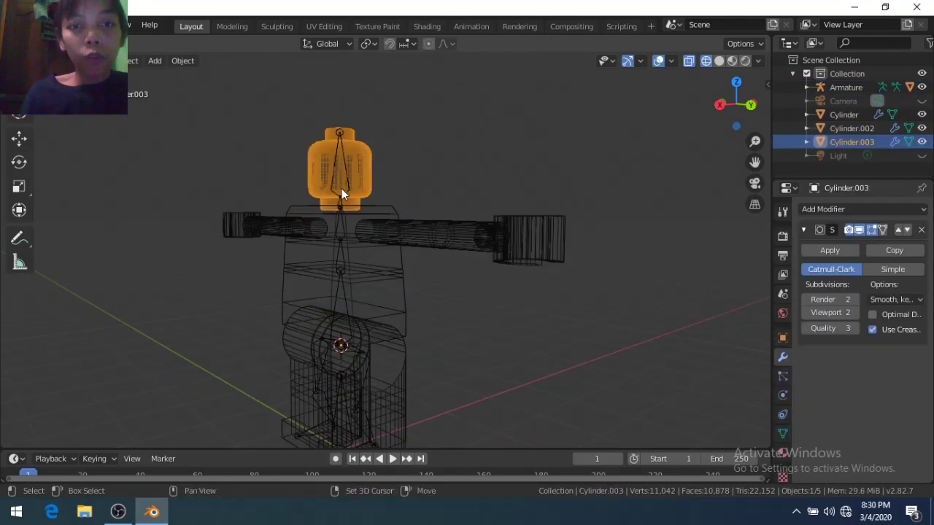
{"action": "left_click", "coordinate": [342, 221], "text": "shift"}
{"action": "key", "text": "ctrl+p"}
{"action": "left_click", "coordinate": [342, 221]}
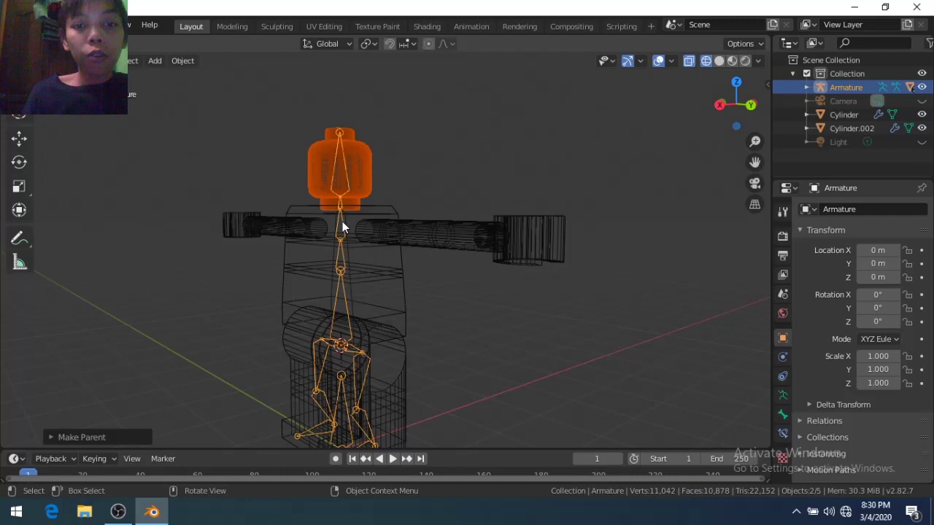
- Check the torso, then enter armature editing and cancel a spine-bone move
{"action": "left_click", "coordinate": [365, 254]}
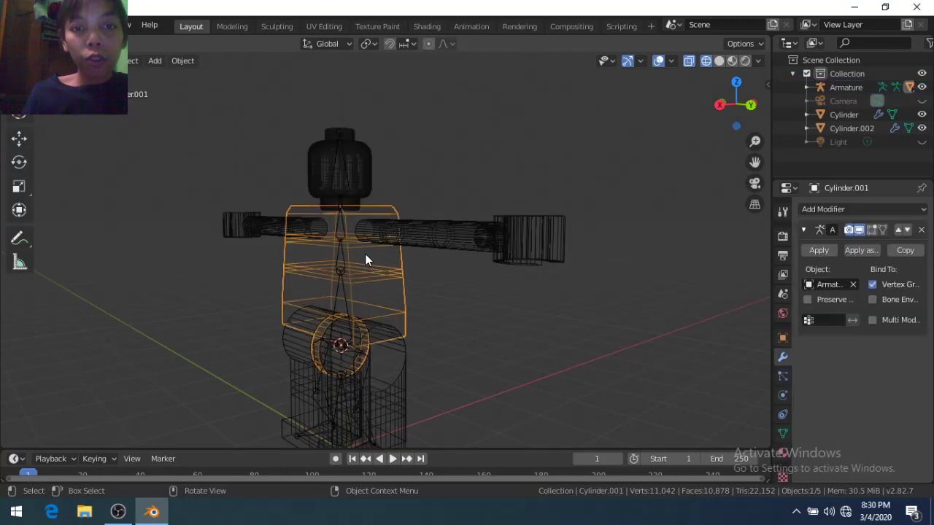
{"action": "left_click", "coordinate": [344, 298]}
{"action": "key", "text": "Tab"}
{"action": "middle_click_drag", "start_coordinate": [345, 297], "coordinate": [402, 305]}
{"action": "key", "text": "g"}
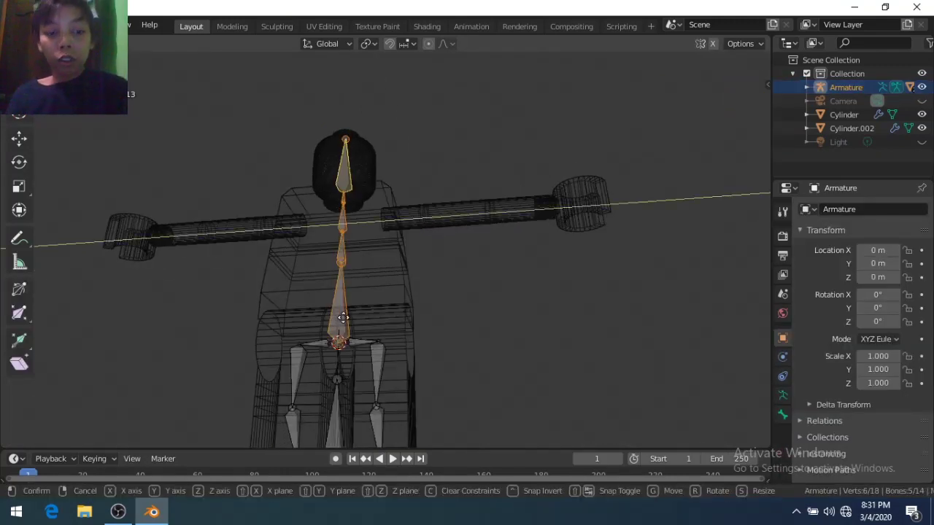
{"action": "key", "text": "Escape"}
{"action": "key", "text": "Tab"}
- Parent the legs to the armature With Automatic Weights
{"action": "left_click", "coordinate": [379, 368]}
{"action": "left_click", "coordinate": [379, 368], "text": "shift"}
{"action": "key", "text": "ctrl+p"}
{"action": "left_click", "coordinate": [379, 368]}
- Move the selected bones vertically in armature Edit Mode
{"action": "key", "text": "Tab"}
{"action": "scroll", "coordinate": [379, 368], "scroll_direction": "down", "scroll_amount": 4}
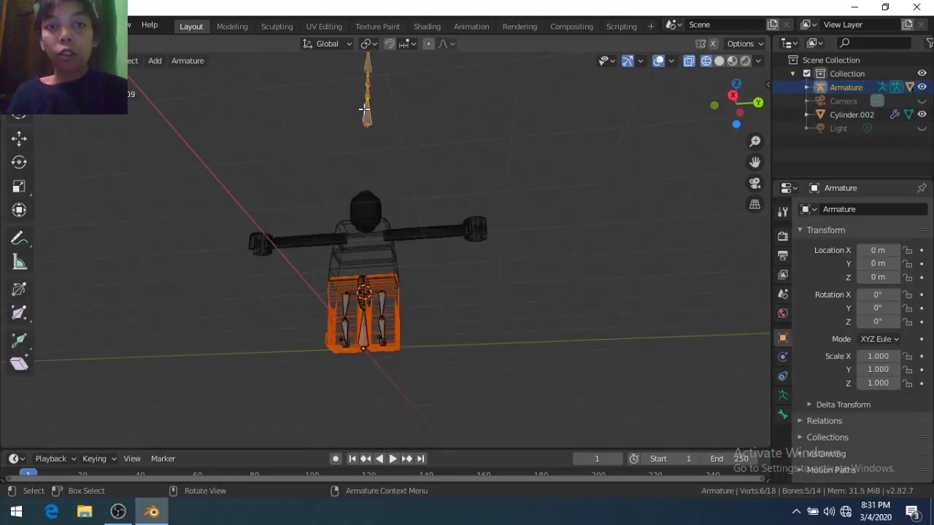
{"action": "key", "text": "g"}
{"action": "key", "text": "z"}
{"action": "left_click", "coordinate": [424, 144]}
{"action": "key", "text": "Tab"}
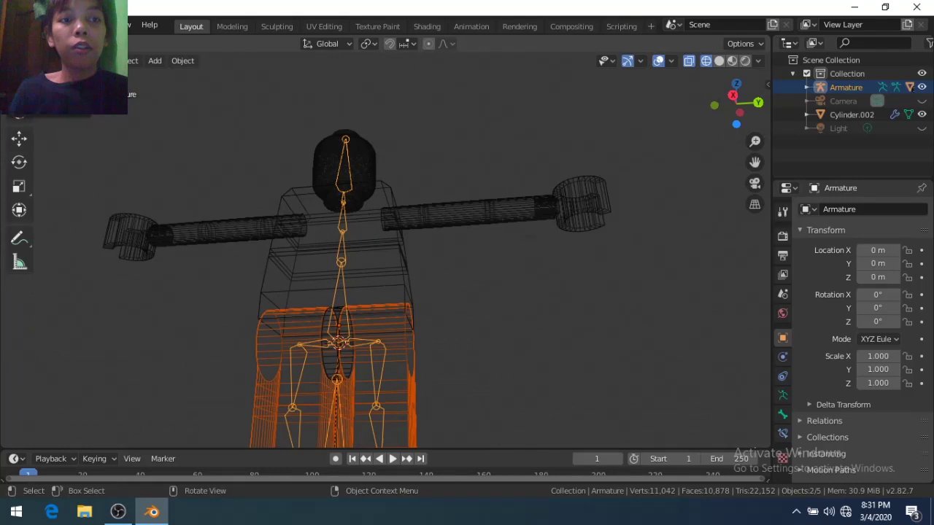
- Switch the armature to Pose Mode with Solid shading
{"action": "key", "text": "ctrl+Tab"}
{"action": "key", "text": "z"}
{"action": "left_click", "coordinate": [546, 283]}
{"action": "middle_click_drag", "start_coordinate": [546, 283], "coordinate": [365, 325]}
{"action": "scroll", "coordinate": [364, 324], "scroll_direction": "up", "scroll_amount": 5}
- Turn the head bone, then try rotating the head and neck bones and cancel
{"action": "key", "text": "g"}
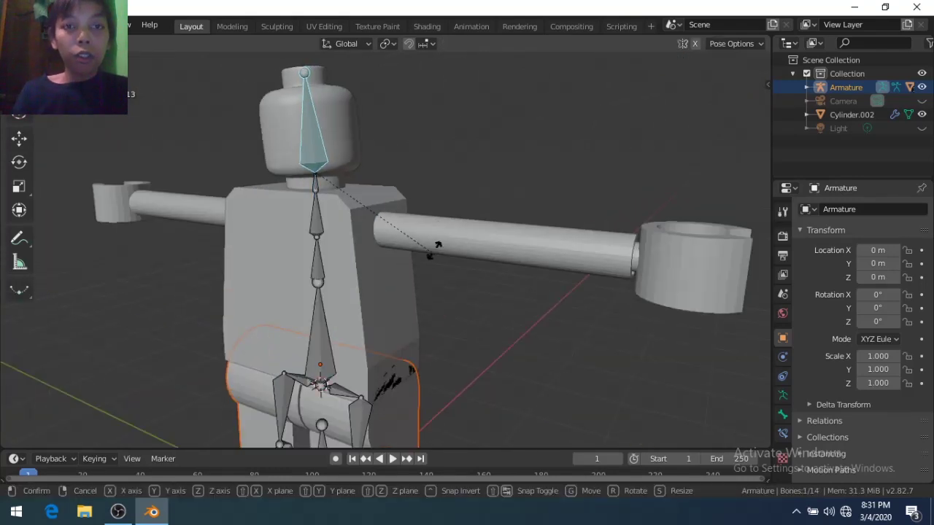
{"action": "left_click", "coordinate": [378, 238]}
{"action": "key", "text": "r"}
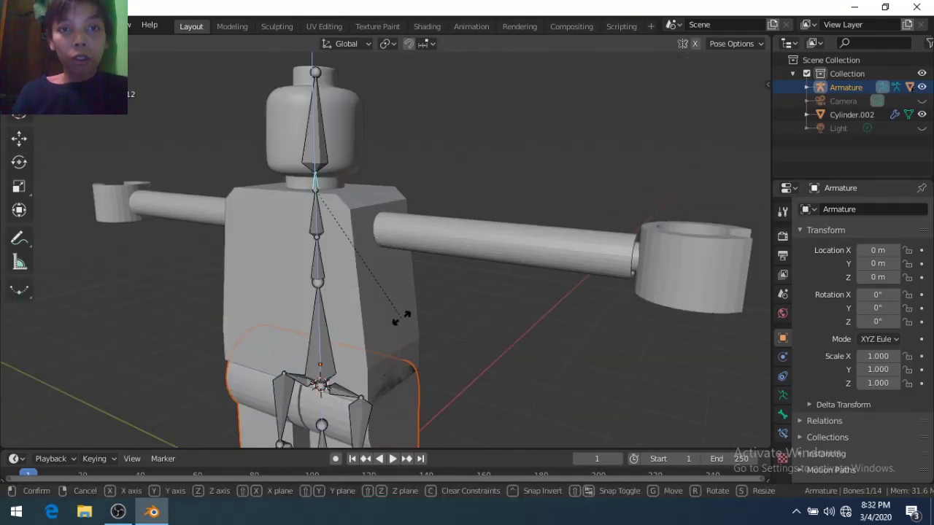
{"action": "right_click", "coordinate": [447, 291]}
{"action": "left_click", "coordinate": [302, 226]}
{"action": "key", "text": "r"}
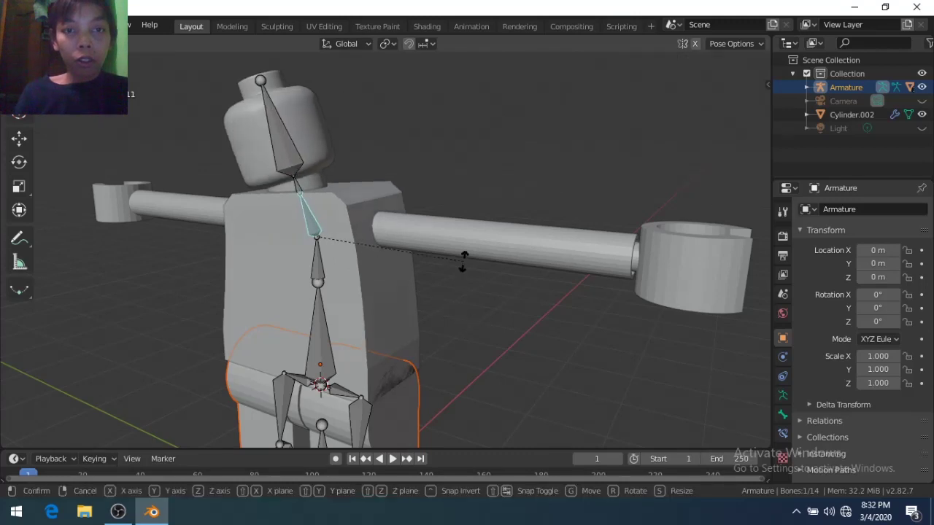
{"action": "right_click", "coordinate": [418, 302]}
- Bend the upper body at the lower spine bone with the Transform gizmo and inspect it
{"action": "left_click", "coordinate": [324, 329]}
{"action": "key", "text": "shift+space"}
{"action": "key", "text": "t"}
{"action": "mouse_move", "coordinate": [305, 323]}
{"action": "left_mouse_down"}
{"action": "mouse_move", "coordinate": [299, 276]}
{"action": "mouse_move", "coordinate": [225, 252]}
{"action": "left_mouse_up"}
{"action": "left_click", "coordinate": [299, 277]}
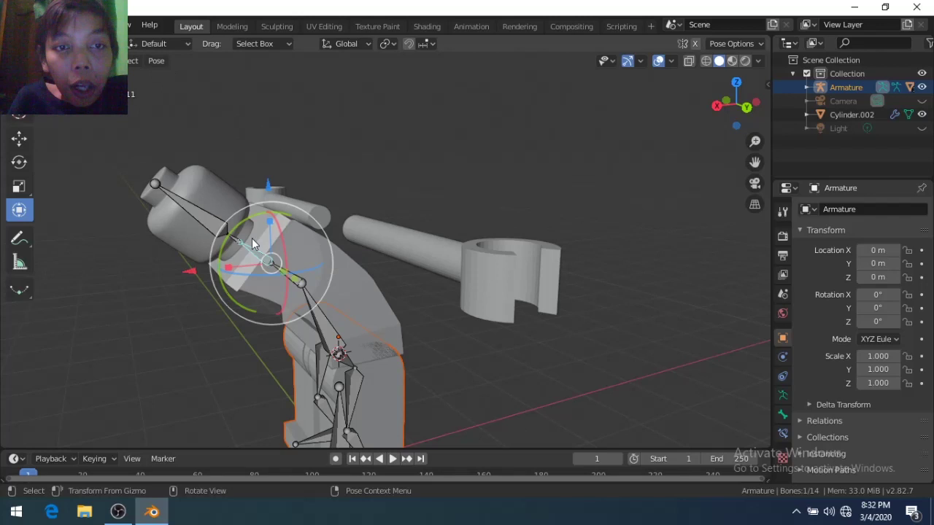
{"action": "key", "text": "ctrl+Tab"}
{"action": "mouse_move", "coordinate": [292, 277]}
{"action": "middle_mouse_down"}
{"action": "mouse_move", "coordinate": [359, 269]}
{"action": "mouse_move", "coordinate": [553, 317]}
{"action": "mouse_move", "coordinate": [330, 353]}
{"action": "mouse_move", "coordinate": [453, 250]}
{"action": "mouse_move", "coordinate": [461, 329]}
{"action": "mouse_move", "coordinate": [440, 299]}
{"action": "middle_mouse_up"}
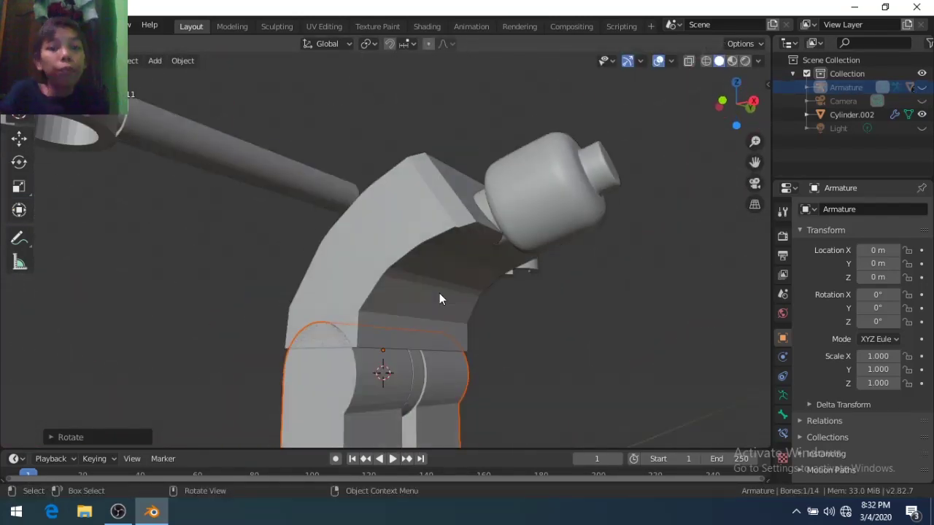
{"action": "key", "text": "ctrl+Tab"}
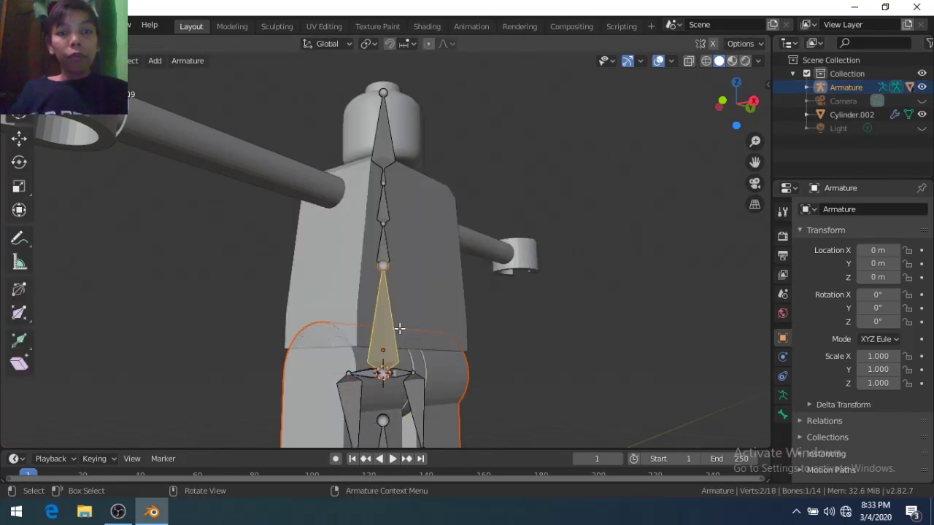
- From the side view, rotate a leg bone and check the body follows
{"action": "key", "text": "KP_3"}
{"action": "scroll", "coordinate": [282, 189], "scroll_direction": "up", "scroll_amount": 3}
{"action": "scroll", "coordinate": [320, 200], "scroll_direction": "up", "scroll_amount": 2}
{"action": "left_click", "coordinate": [324, 219]}
{"action": "scroll", "coordinate": [428, 407], "scroll_direction": "down", "scroll_amount": 4}
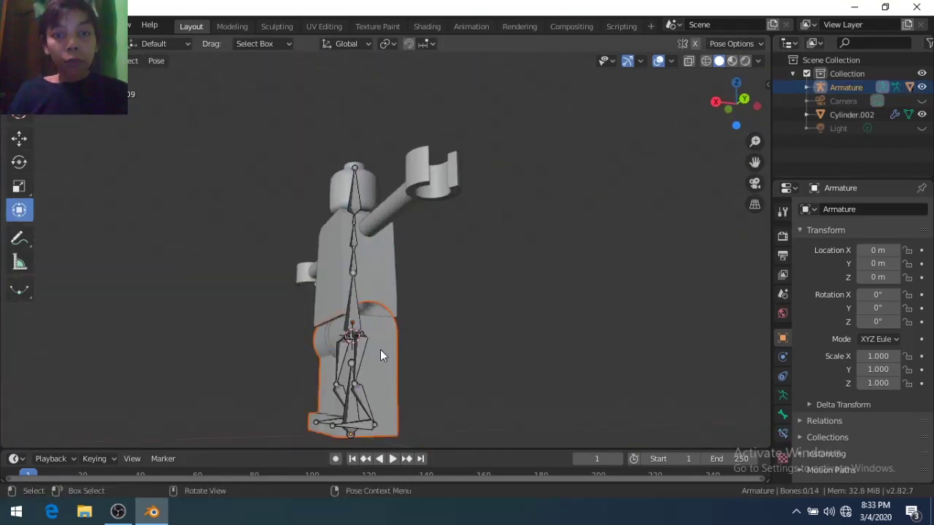
{"action": "key", "text": "r"}
{"action": "left_click", "coordinate": [477, 269]}
{"action": "scroll", "coordinate": [519, 276], "scroll_direction": "up", "scroll_amount": 3}
{"action": "mouse_move", "coordinate": [477, 269]}
{"action": "middle_mouse_down"}
{"action": "mouse_move", "coordinate": [519, 276]}
{"action": "mouse_move", "coordinate": [480, 307]}
{"action": "mouse_move", "coordinate": [445, 295]}
{"action": "middle_mouse_up"}
{"action": "scroll", "coordinate": [516, 289], "scroll_direction": "down", "scroll_amount": 3}
{"action": "scroll", "coordinate": [501, 334], "scroll_direction": "up", "scroll_amount": 3}
{"action": "scroll", "coordinate": [445, 295], "scroll_direction": "down", "scroll_amount": 2}
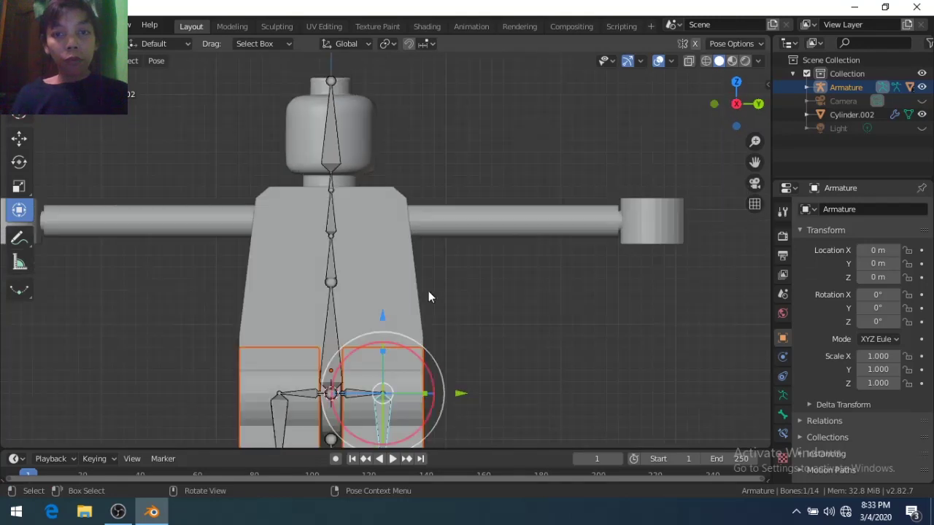
- Select the torso bone in Edit Mode and place a new bone
{"action": "left_click", "coordinate": [338, 269]}
{"action": "key", "text": "Tab"}
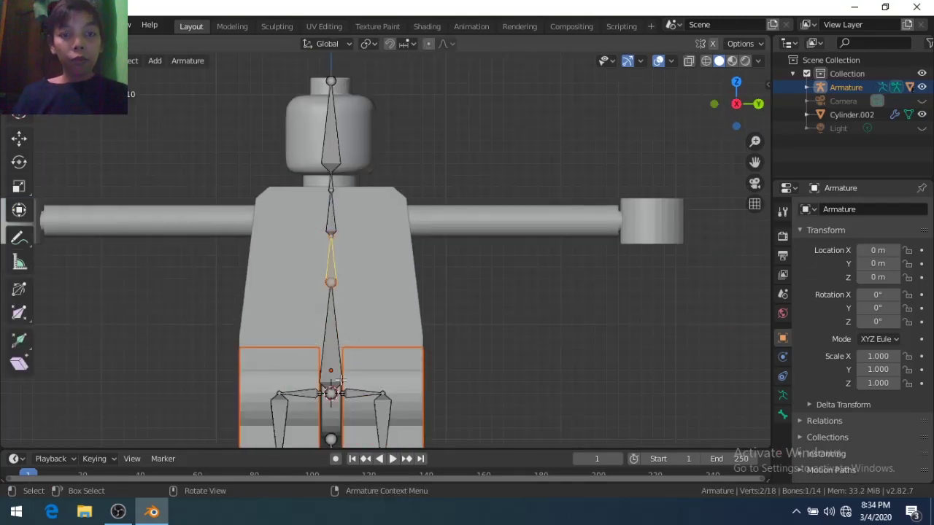
{"action": "scroll", "coordinate": [338, 269], "scroll_direction": "down", "scroll_amount": 2}
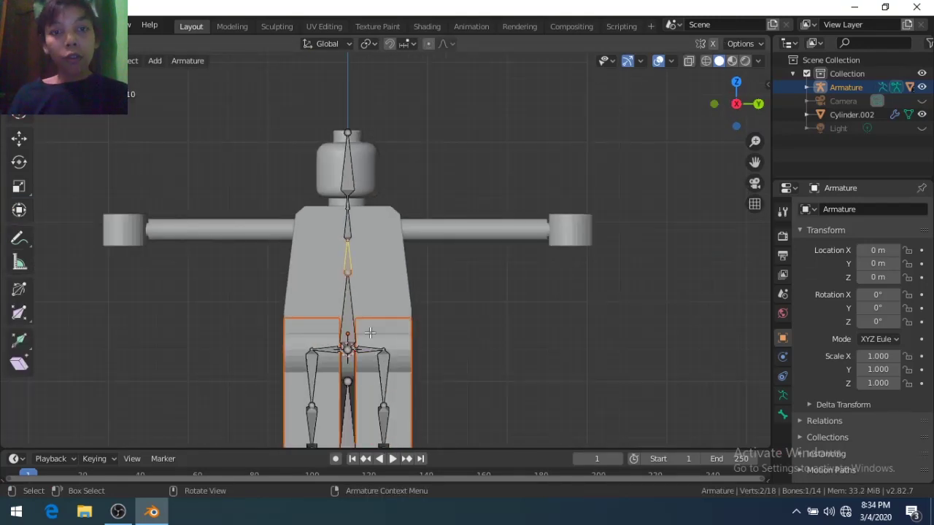
{"action": "scroll", "coordinate": [391, 326], "scroll_direction": "up", "scroll_amount": 4}
{"action": "type", "text": "g"}
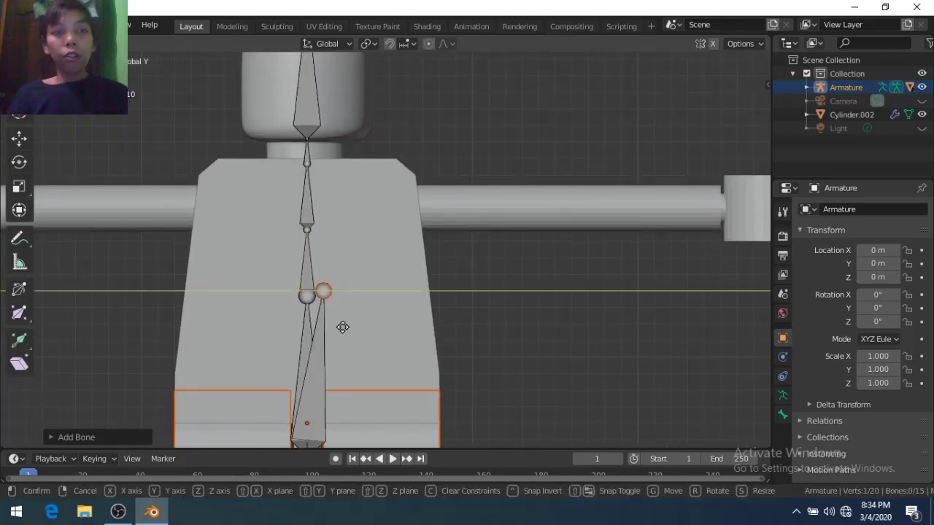
{"action": "type", "text": "1"}
{"action": "key", "text": "Return"}
- Raise the new bone along Z to shoulder height and switch shading to wireframe
{"action": "scroll", "coordinate": [343, 327], "scroll_direction": "down", "scroll_amount": 3}
{"action": "key", "text": "g"}
{"action": "key", "text": "z"}
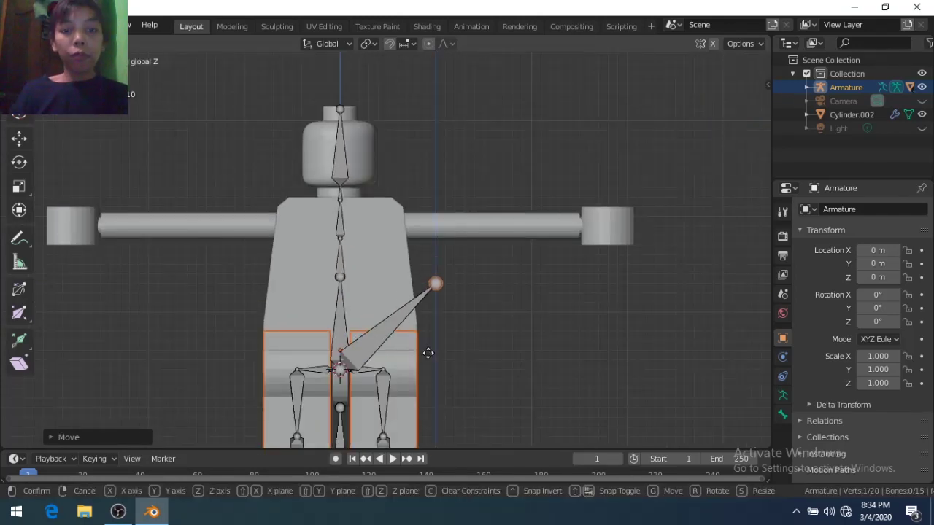
{"action": "key", "text": "Escape"}
{"action": "key", "text": "g"}
{"action": "key", "text": "z"}
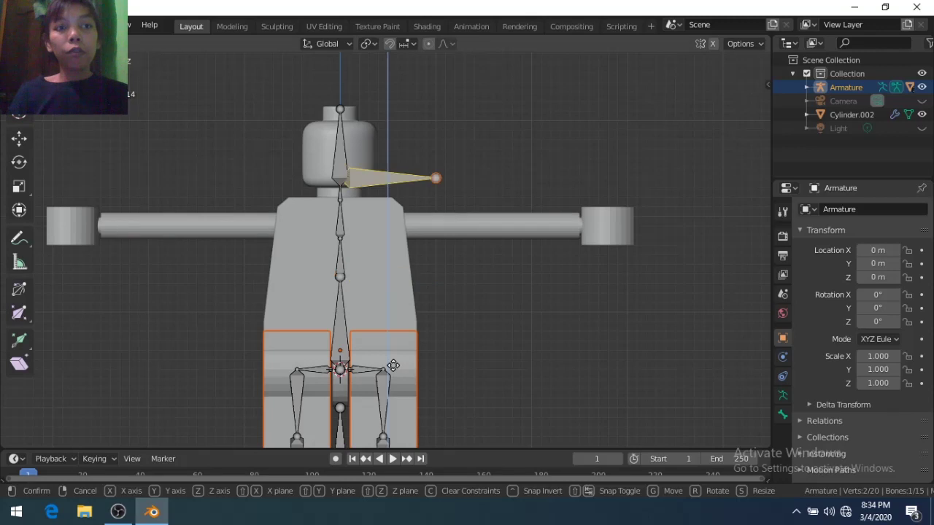
{"action": "left_click", "coordinate": [393, 365]}
{"action": "key", "text": "grave"}
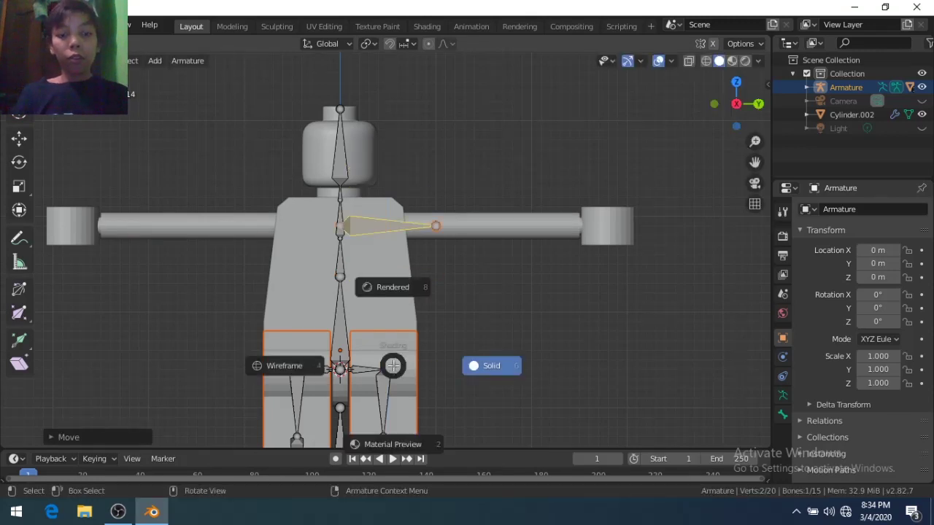
{"action": "left_click", "coordinate": [394, 443]}
- Slide the bone along X into the upper arm and extrude a second arm bone
{"action": "key", "text": "g"}
{"action": "key", "text": "x"}
{"action": "left_click", "coordinate": [552, 211]}
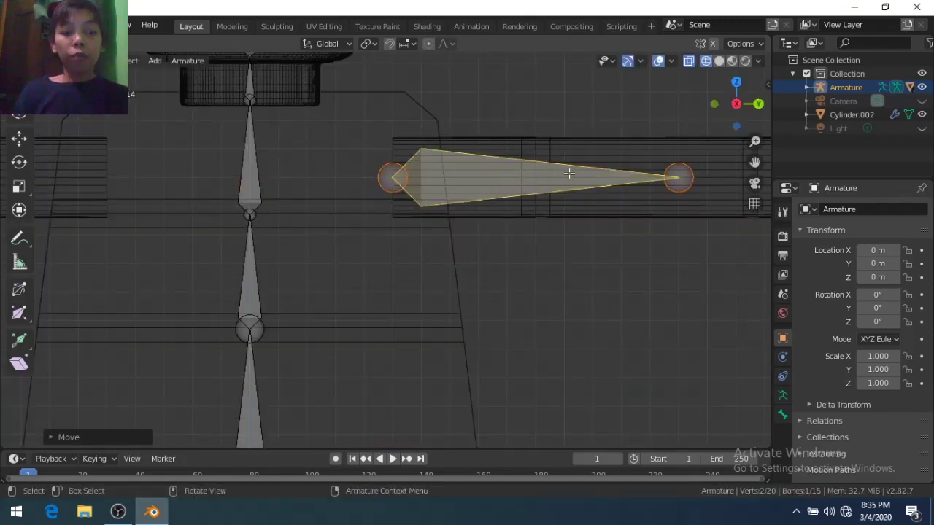
{"action": "key", "text": "e"}
{"action": "left_click", "coordinate": [691, 174]}
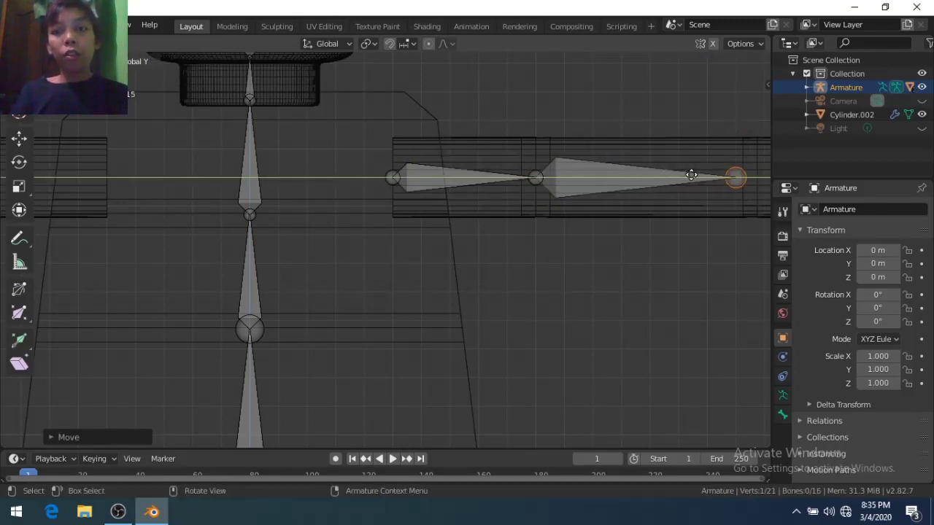
{"action": "left_click", "coordinate": [691, 175]}
{"action": "scroll", "coordinate": [665, 244], "scroll_direction": "down", "scroll_amount": 1}
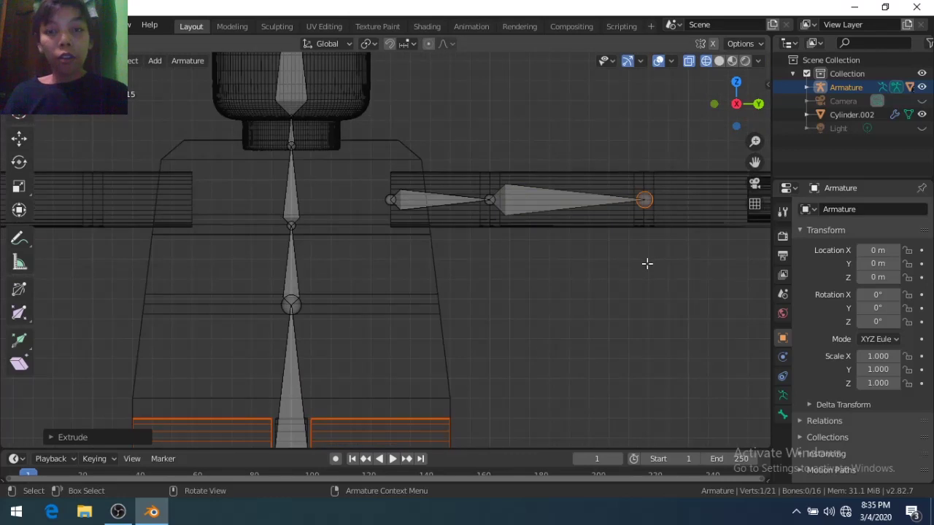
{"action": "scroll", "coordinate": [431, 288], "scroll_direction": "up", "scroll_amount": 4}
- Extrude a third bone straight along Y toward the hand
{"action": "key", "text": "e"}
{"action": "key", "text": "y"}
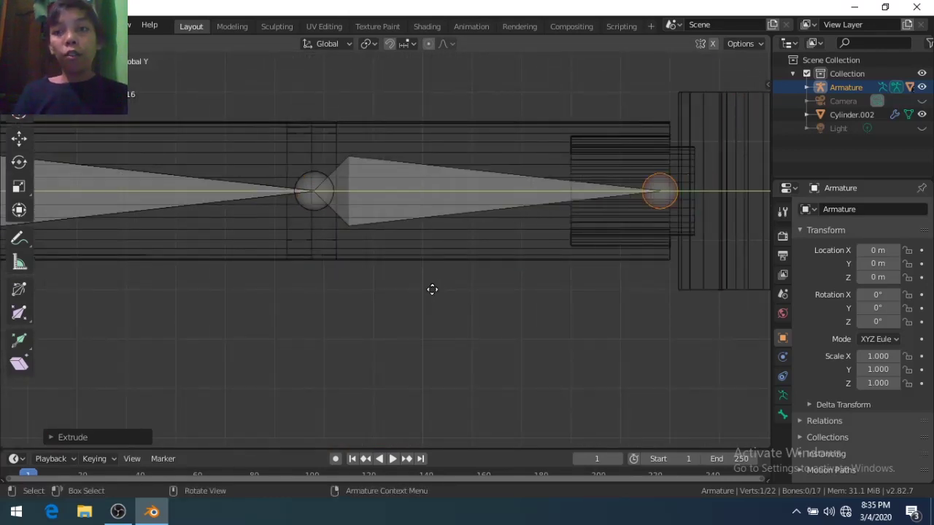
{"action": "left_click", "coordinate": [432, 290]}
{"action": "scroll", "coordinate": [445, 288], "scroll_direction": "down", "scroll_amount": 5}
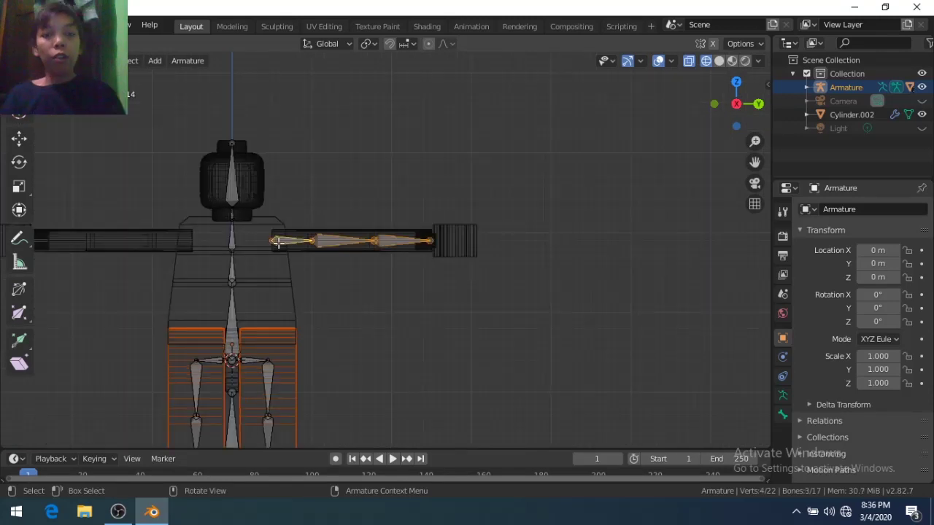
{"action": "scroll", "coordinate": [509, 187], "scroll_direction": "up", "scroll_amount": 5}
{"action": "scroll", "coordinate": [598, 209], "scroll_direction": "down", "scroll_amount": 2}
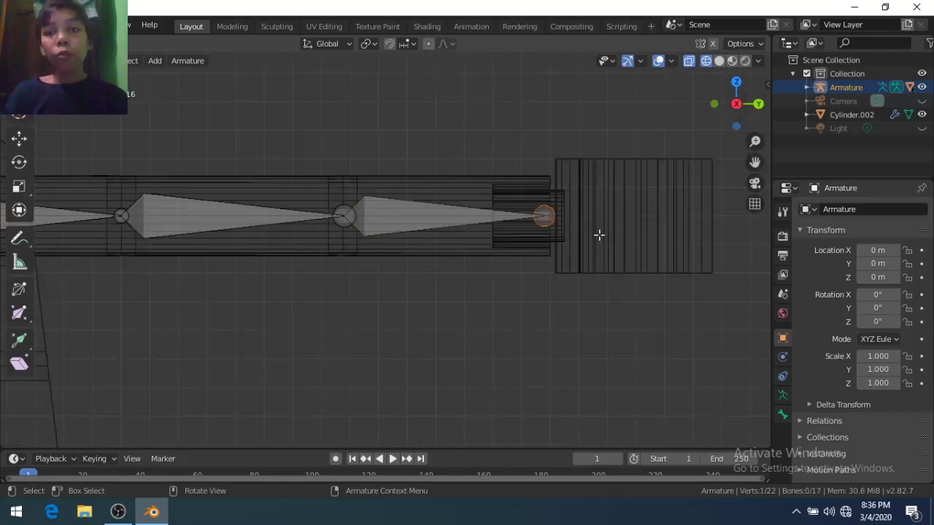